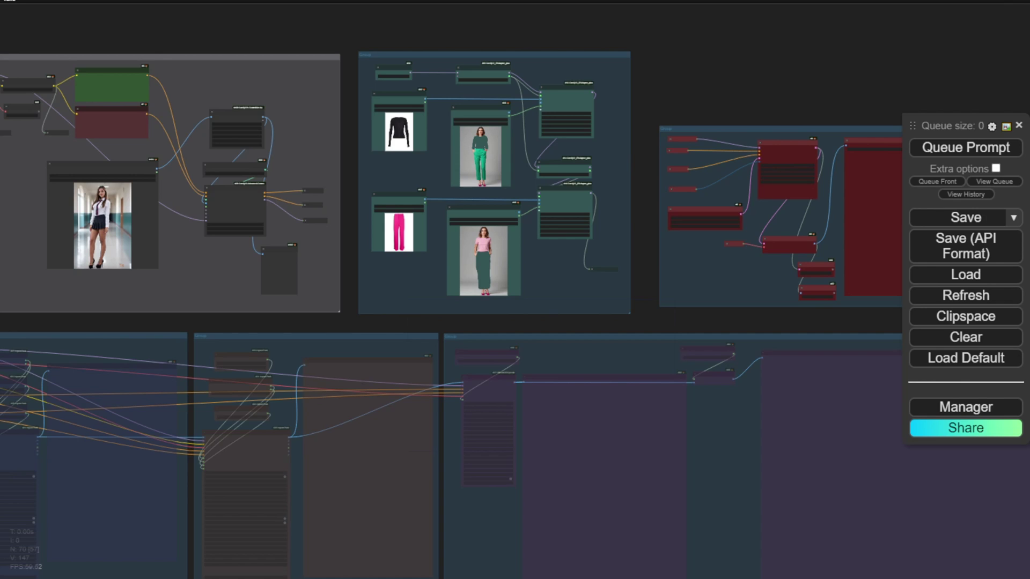
# Nudge the DWPose Estimator and Load ControlNet Model nodes slightly downward.
pyautogui.moveTo(667, 57); pyautogui.dragTo(776, 95)
pyautogui.scroll(2, 177, 87)
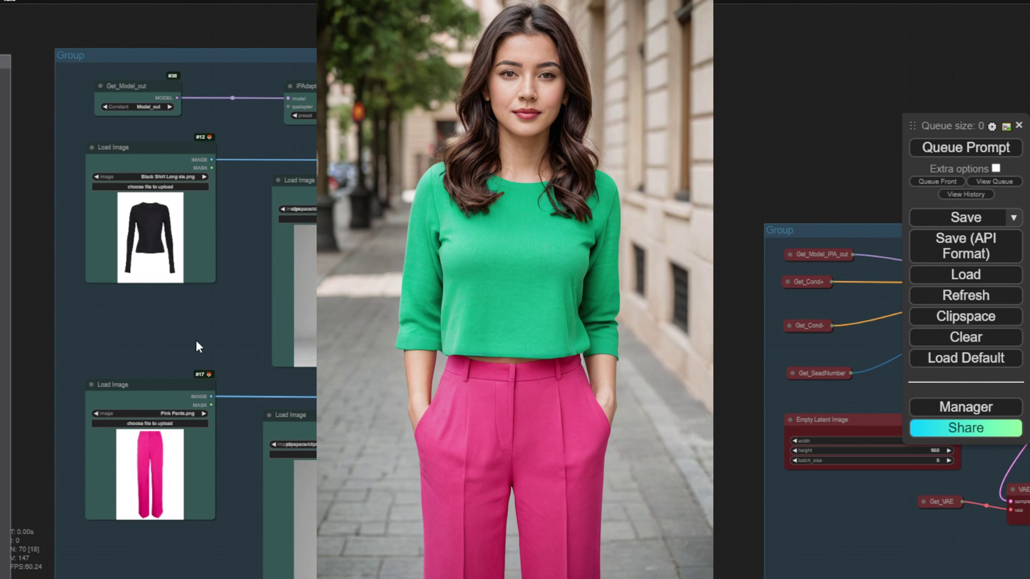
pyautogui.moveTo(194, 341); pyautogui.dragTo(203, 209)
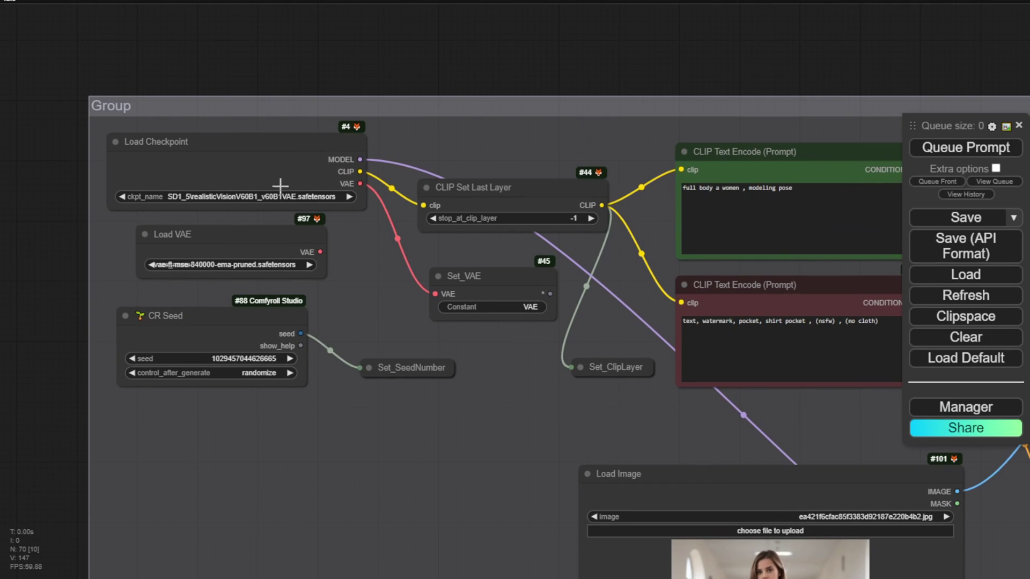
pyautogui.scroll(2, 229, 202)
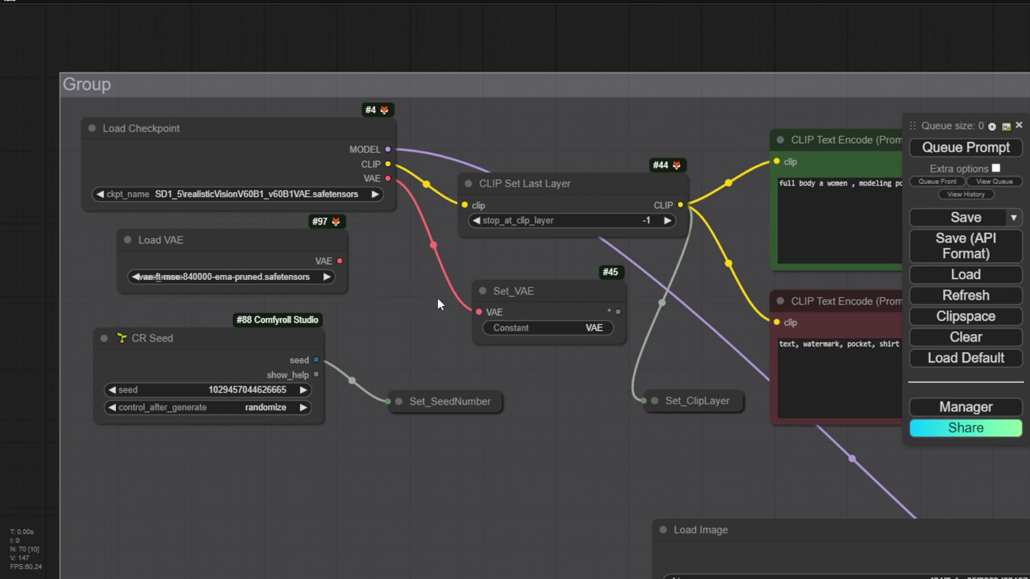
pyautogui.scroll(-3, 590, 129)
pyautogui.scroll(2, 487, 119)
pyautogui.scroll(-1, 487, 120)
pyautogui.scroll(-3, 493, 319)
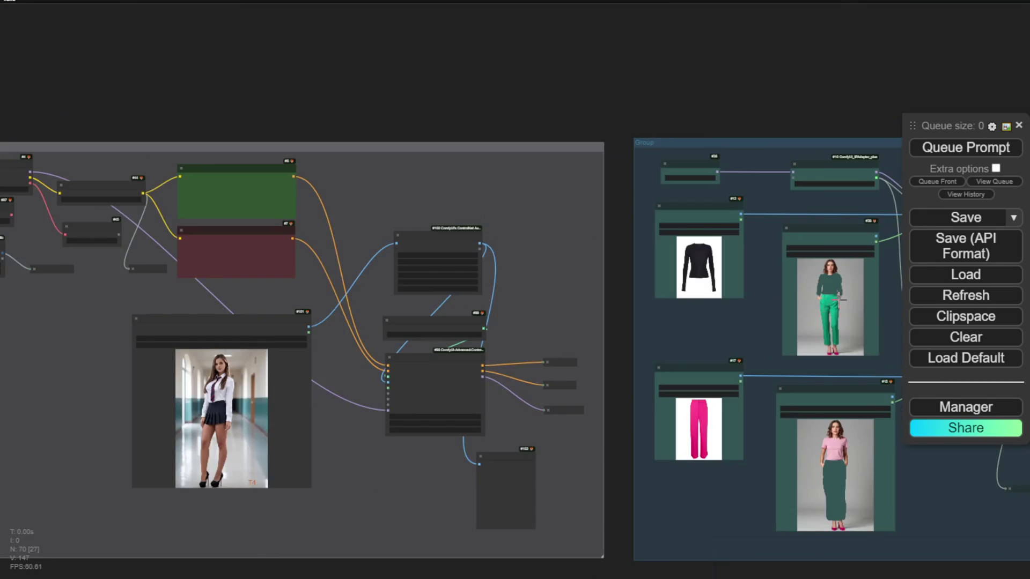
pyautogui.scroll(6, 268, 239)
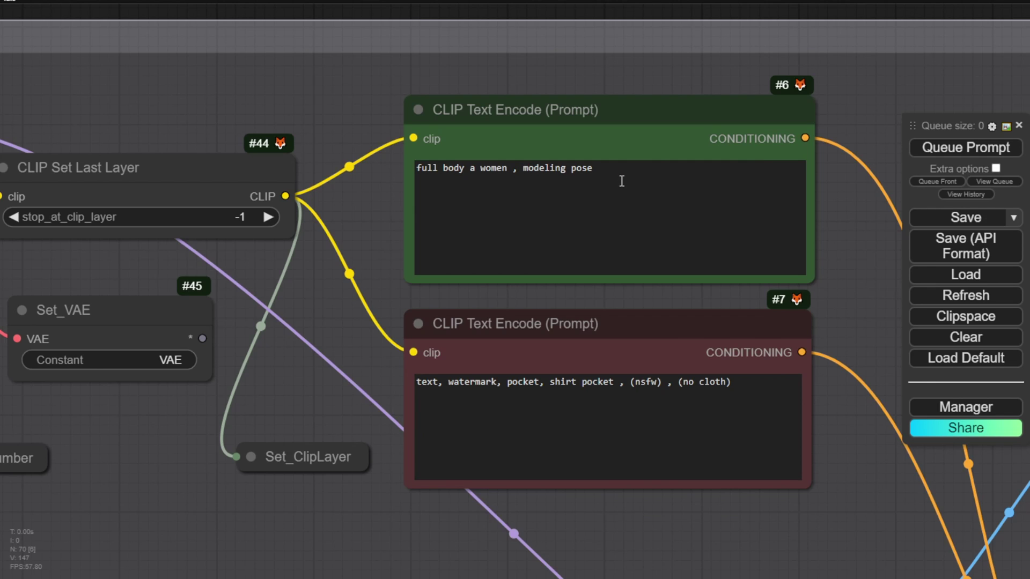
pyautogui.scroll(-2, 836, 193)
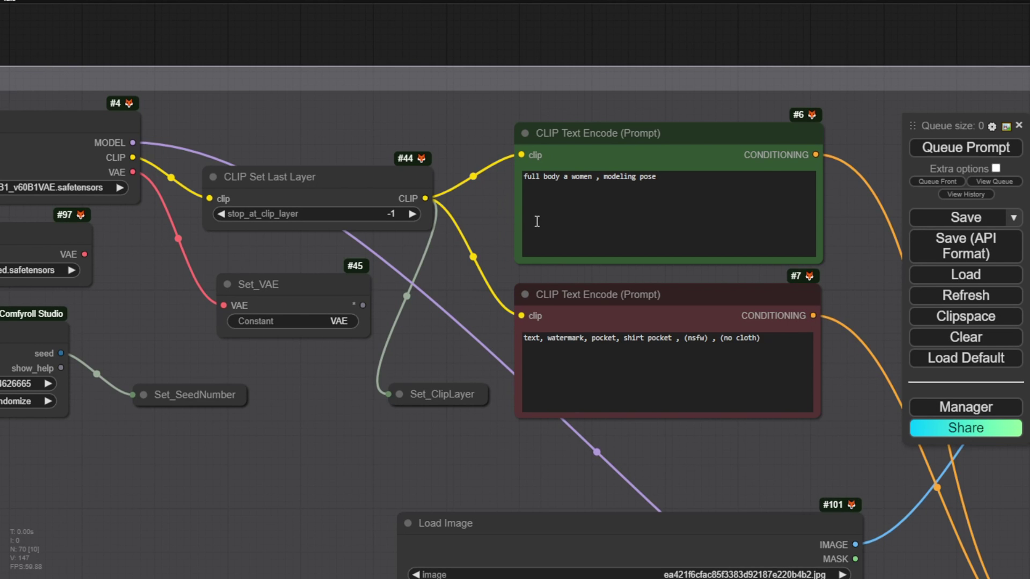
pyautogui.scroll(-3, 736, 489)
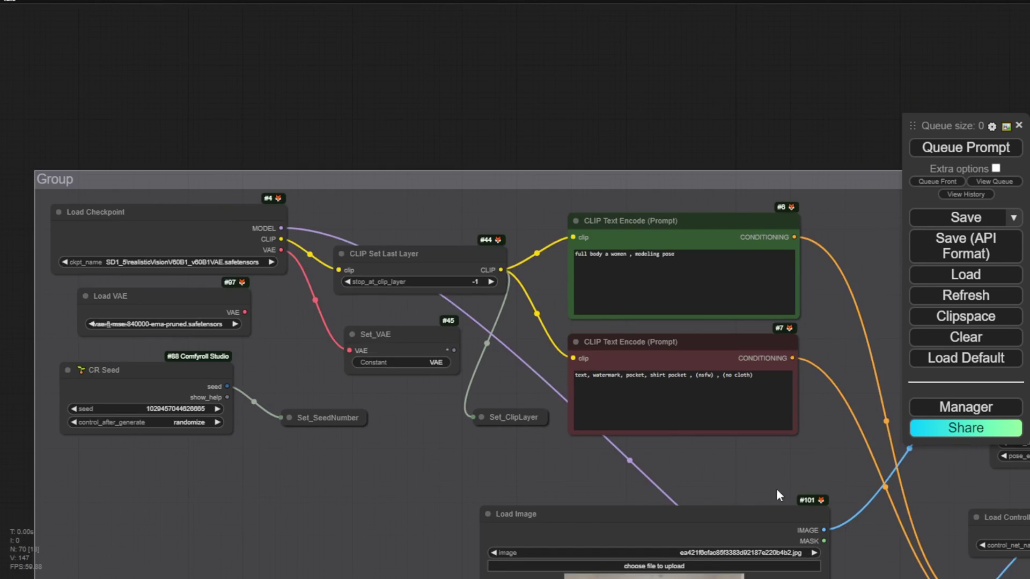
pyautogui.scroll(2, 480, 144)
pyautogui.moveTo(792, 496); pyautogui.dragTo(379, 276)
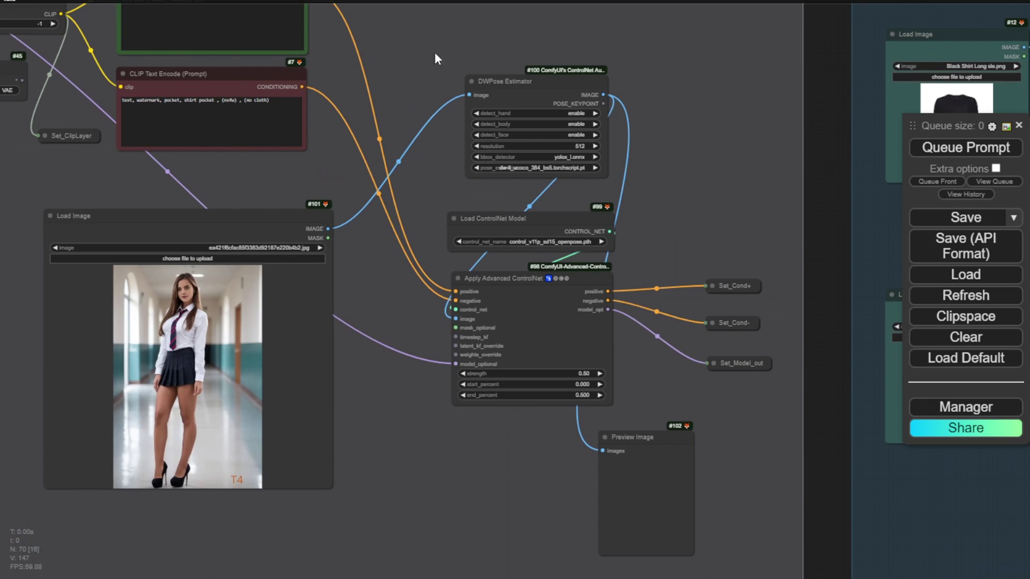
pyautogui.moveTo(507, 81); pyautogui.dragTo(500, 105)
pyautogui.click(535, 231)
pyautogui.moveTo(535, 232); pyautogui.dragTo(533, 236)
pyautogui.scroll(3, 662, 226)
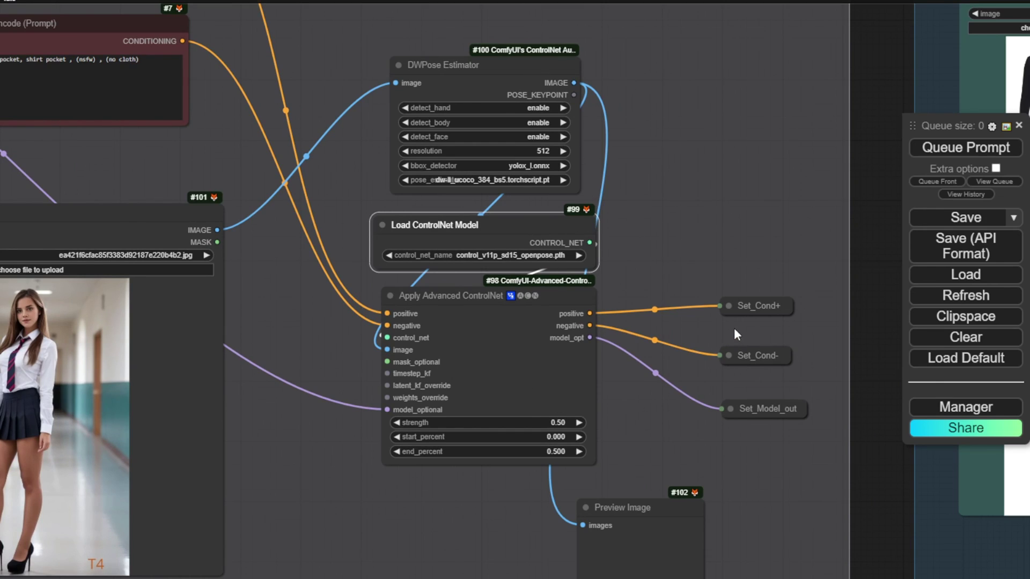
# Move reference photo node #101 right, shift DWPose Estimator left, and enlarge the photo preview.
pyautogui.moveTo(186, 219); pyautogui.dragTo(287, 204)
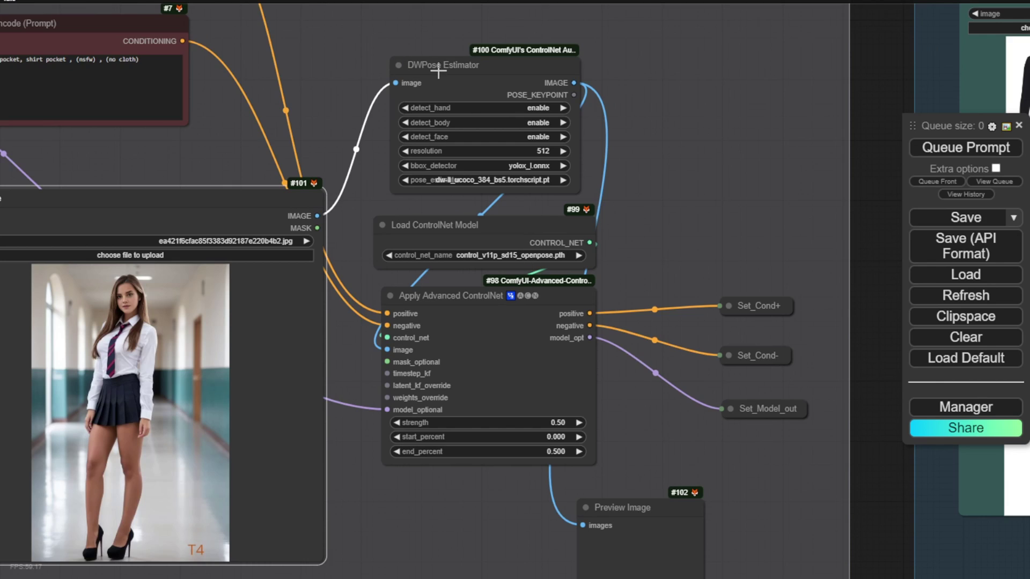
pyautogui.moveTo(485, 66)
pyautogui.mouseDown()
pyautogui.moveTo(467, 63)
pyautogui.moveTo(477, 55)
pyautogui.moveTo(478, 69)
pyautogui.mouseUp()
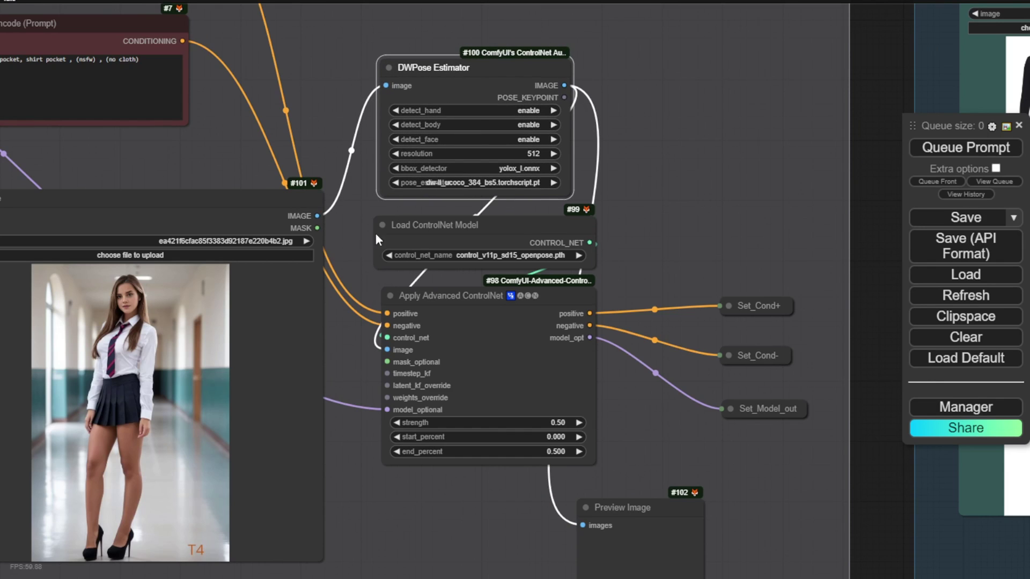
pyautogui.moveTo(343, 292); pyautogui.dragTo(285, 257)
pyautogui.moveTo(157, 71); pyautogui.dragTo(275, 78)
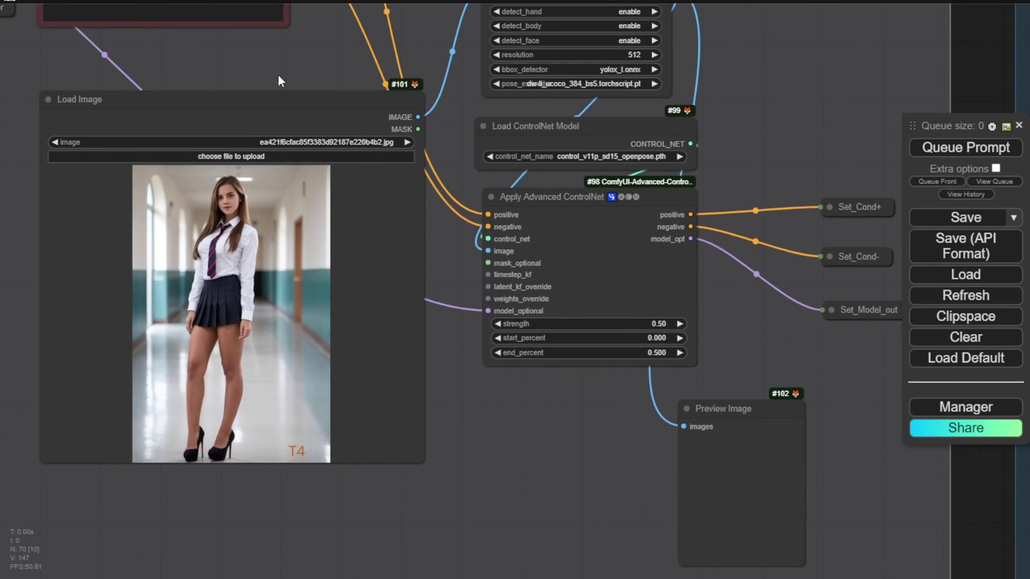
pyautogui.scroll(-3, 274, 81)
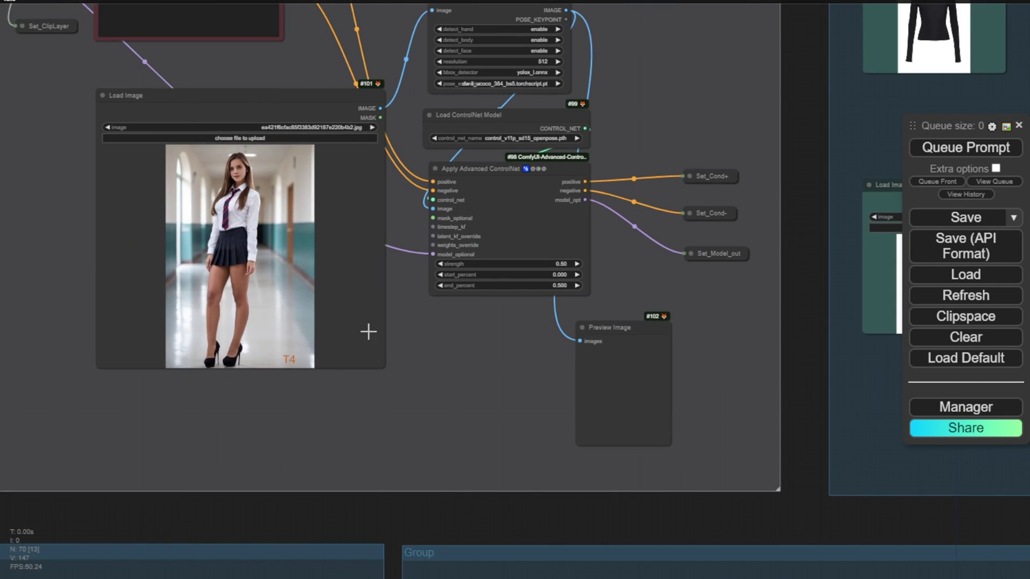
pyautogui.moveTo(380, 366); pyautogui.dragTo(348, 393)
pyautogui.moveTo(473, 375); pyautogui.dragTo(430, 394)
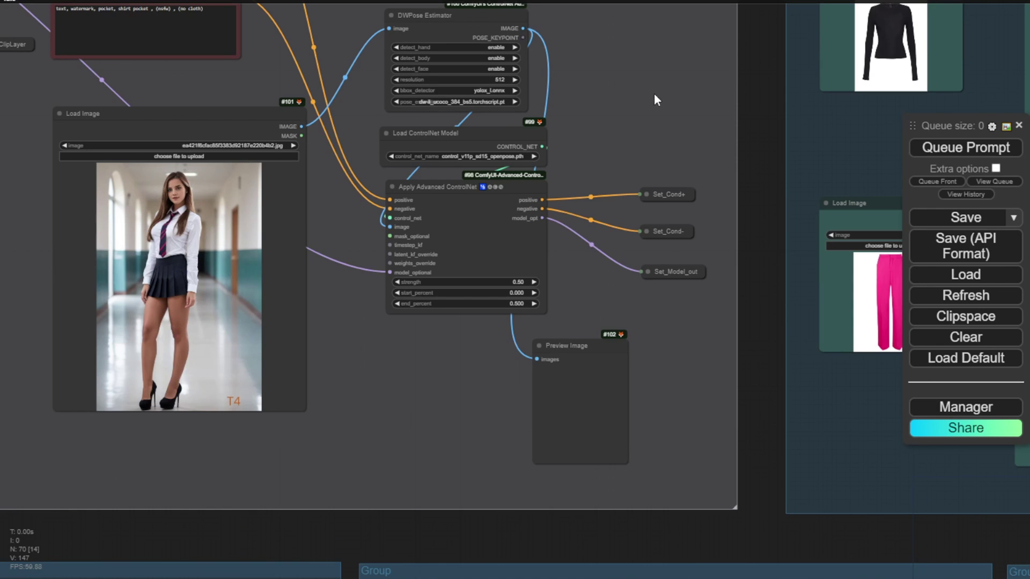
# Expand the Set_Cond+ and Set_Cond- nodes and collapse Set_Model_out into line.
pyautogui.moveTo(655, 101); pyautogui.dragTo(420, 112)
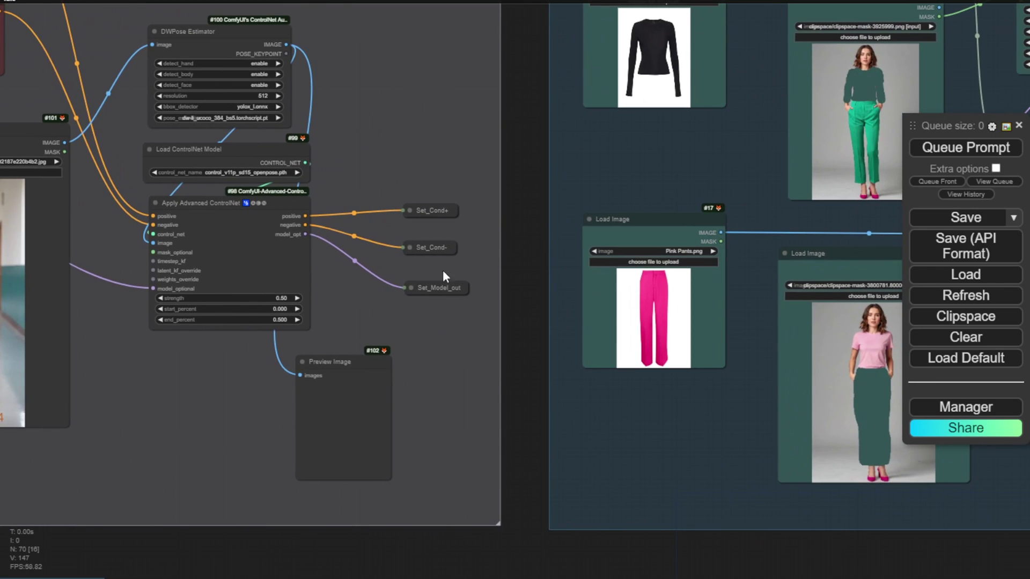
pyautogui.scroll(3, 361, 262)
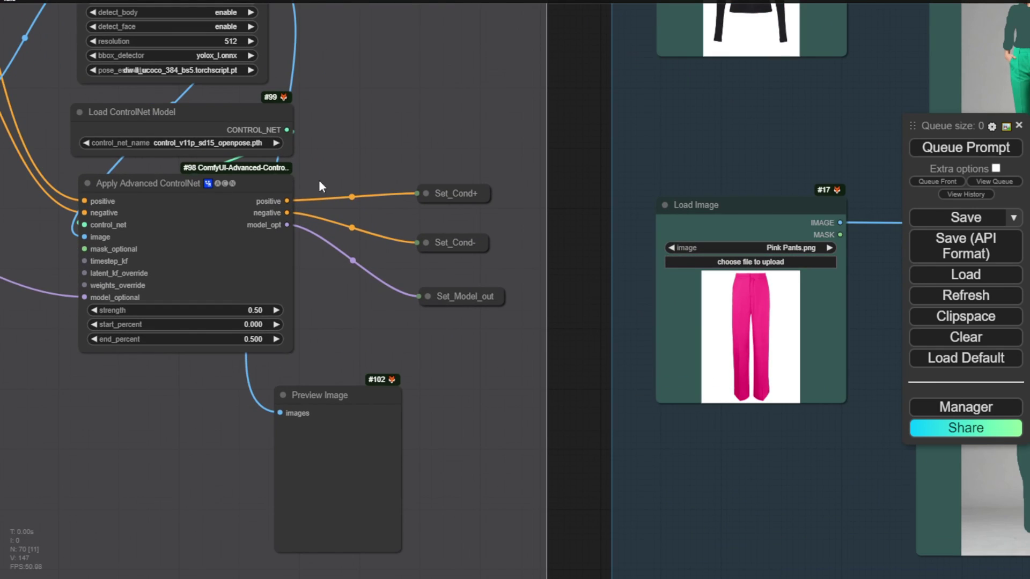
pyautogui.moveTo(320, 265); pyautogui.dragTo(338, 178)
pyautogui.scroll(3, 194, 231)
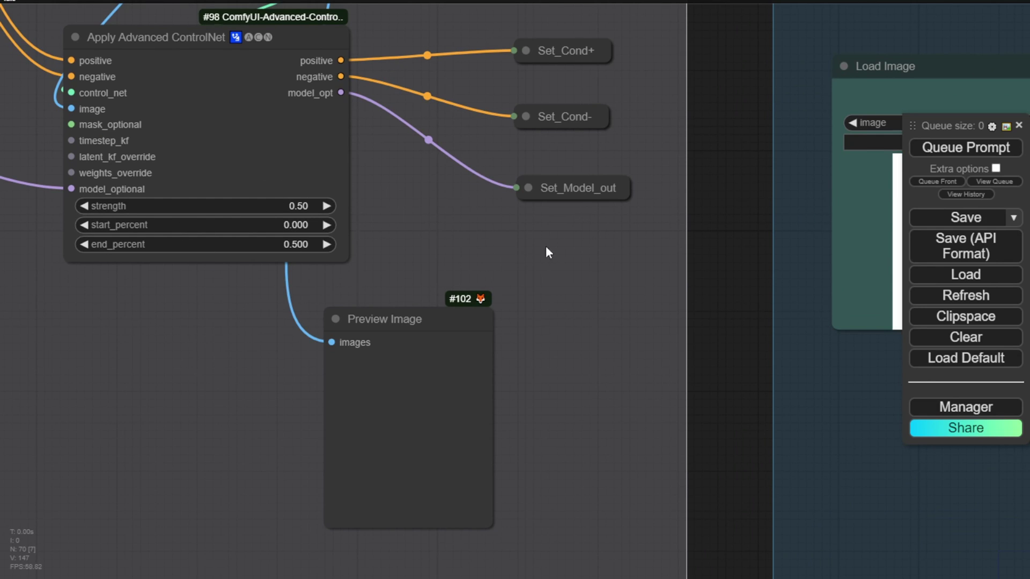
pyautogui.scroll(-2, 553, 253)
pyautogui.moveTo(637, 279); pyautogui.dragTo(416, 292)
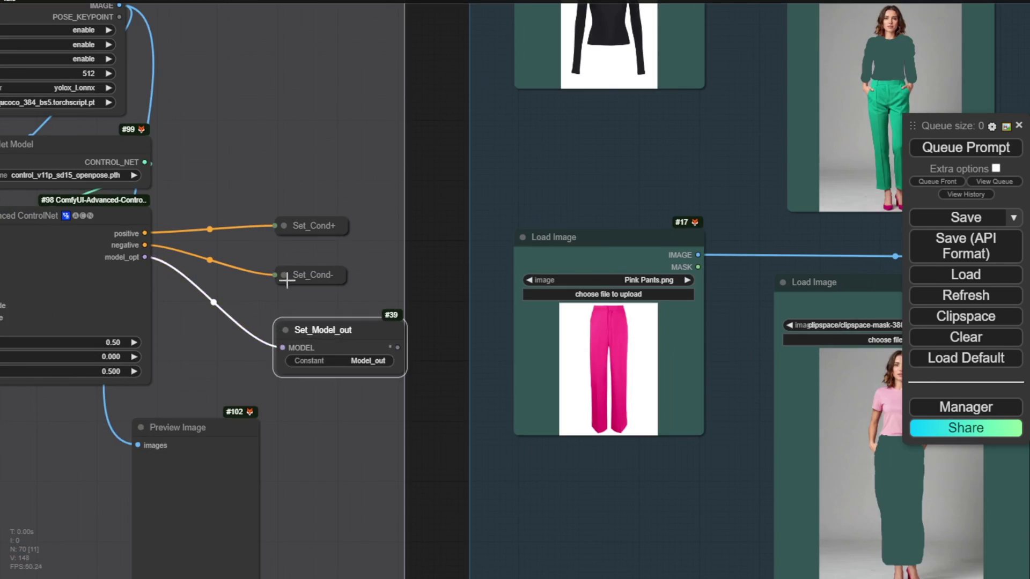
pyautogui.click(283, 274)
pyautogui.click(283, 225)
pyautogui.scroll(-2, 357, 346)
pyautogui.scroll(2, 272, 355)
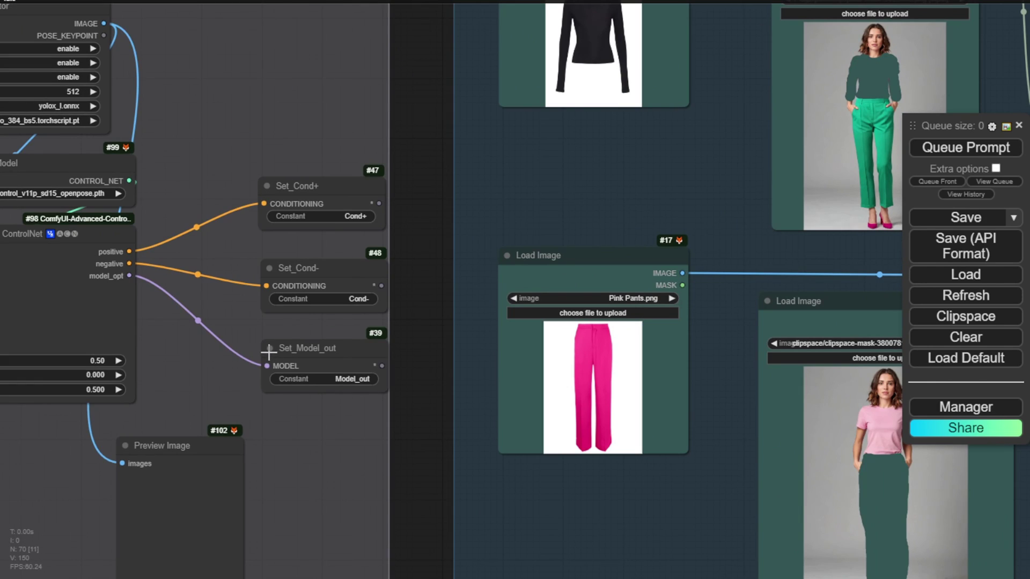
pyautogui.click(270, 349)
pyautogui.moveTo(311, 351); pyautogui.dragTo(320, 365)
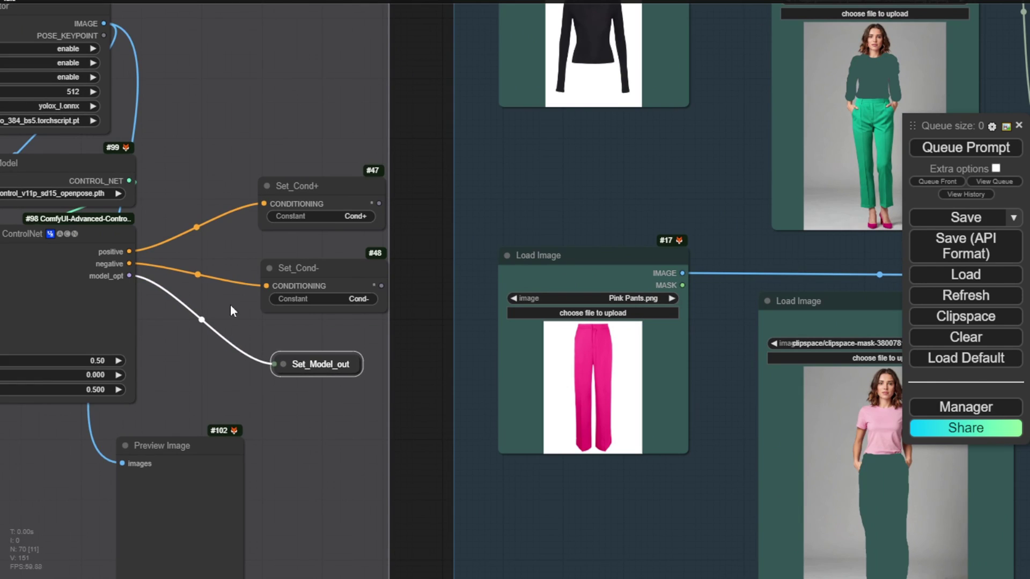
pyautogui.scroll(-2, 128, 308)
pyautogui.moveTo(170, 323); pyautogui.dragTo(28, 526)
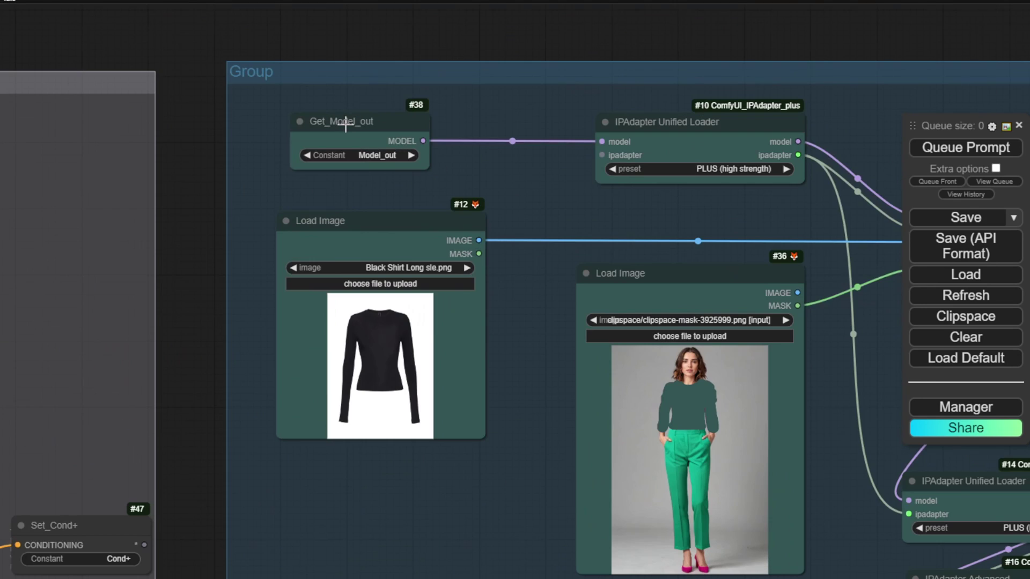
pyautogui.click(332, 122)
pyautogui.scroll(-1, 185, 317)
pyautogui.moveTo(230, 259); pyautogui.dragTo(242, 156)
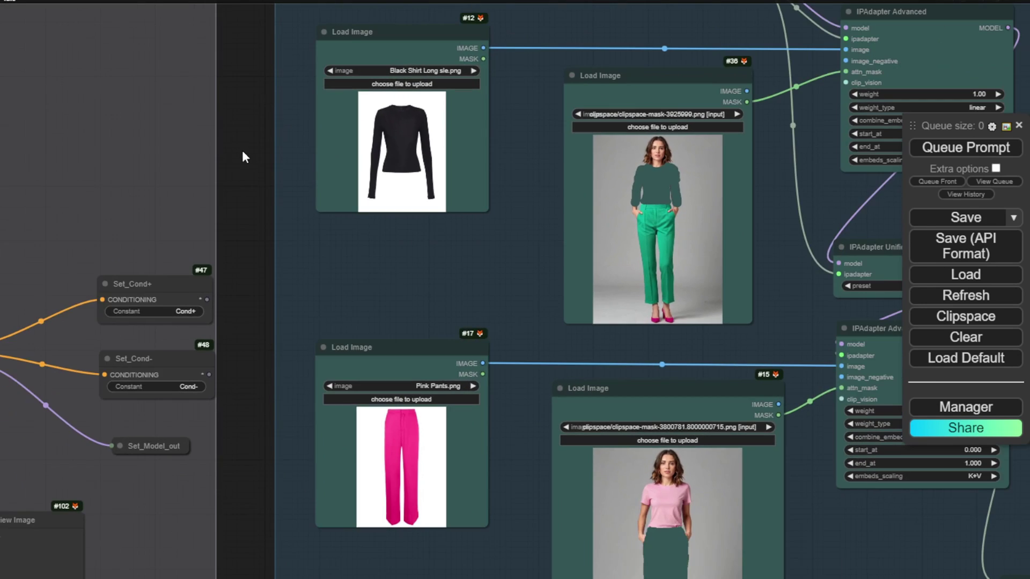
pyautogui.click(120, 448)
pyautogui.click(120, 447)
pyautogui.moveTo(138, 420)
pyautogui.mouseDown()
pyautogui.moveTo(149, 428)
pyautogui.moveTo(142, 435)
pyautogui.mouseUp()
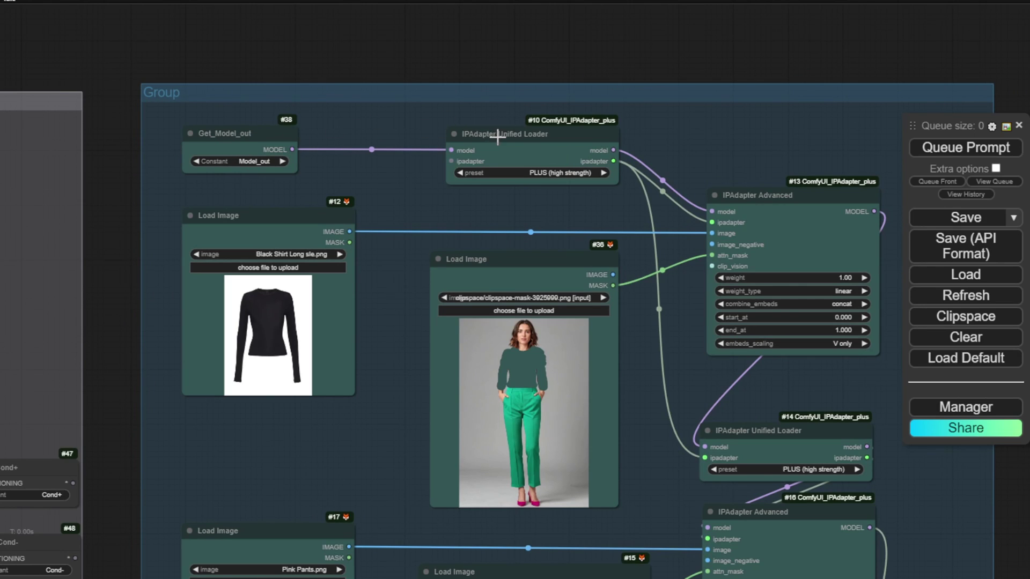
pyautogui.moveTo(646, 139); pyautogui.dragTo(520, 99)
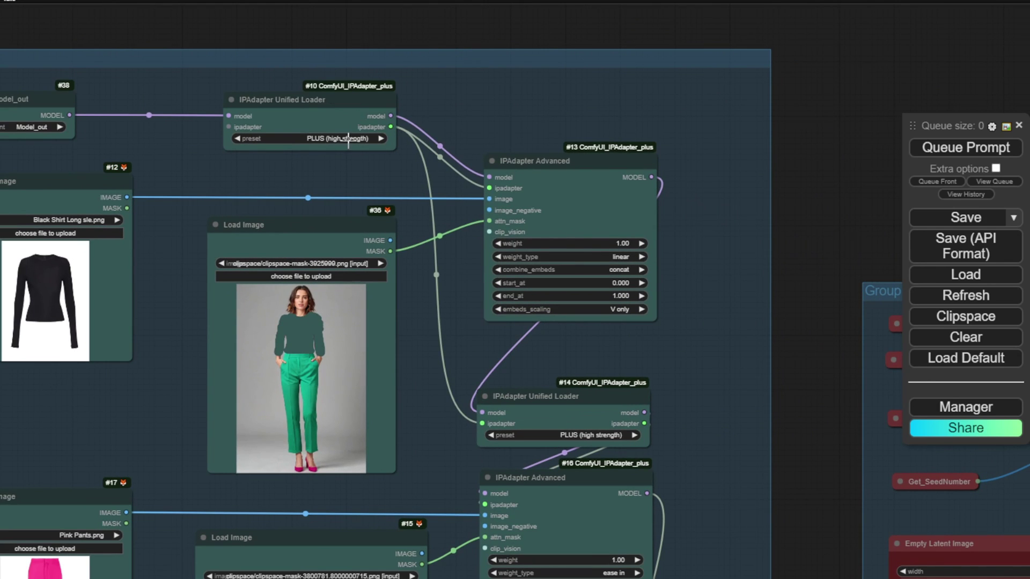
pyautogui.click(531, 93)
pyautogui.moveTo(356, 160); pyautogui.dragTo(442, 175)
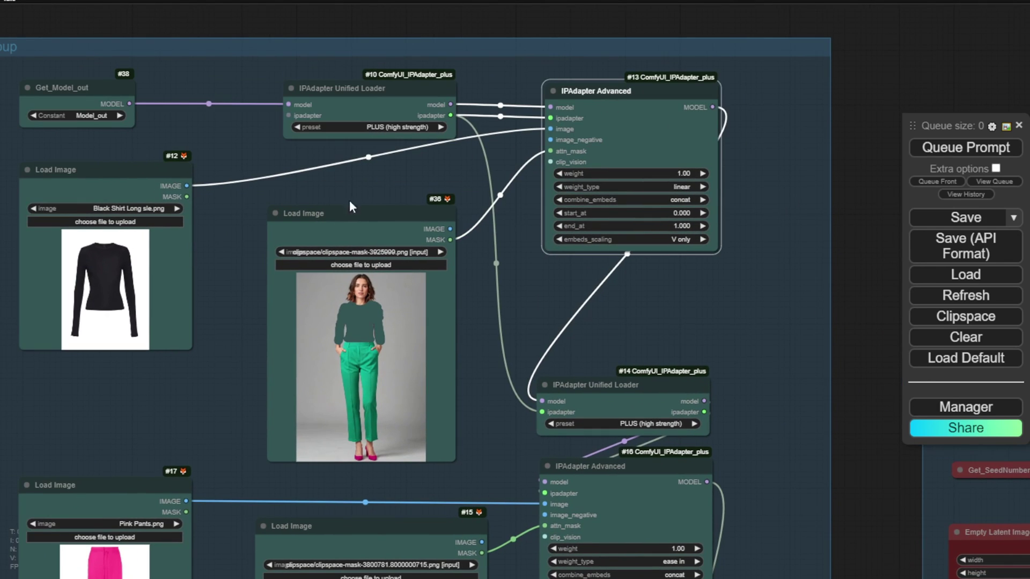
pyautogui.scroll(3, 442, 132)
pyautogui.scroll(2, 443, 132)
pyautogui.moveTo(317, 301); pyautogui.dragTo(317, 226)
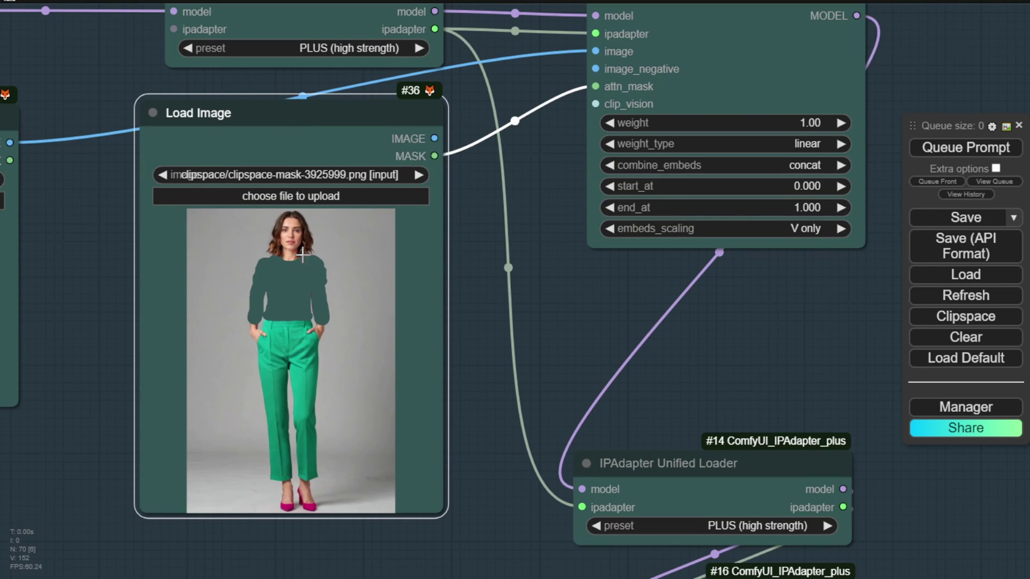
pyautogui.moveTo(295, 104); pyautogui.dragTo(308, 150)
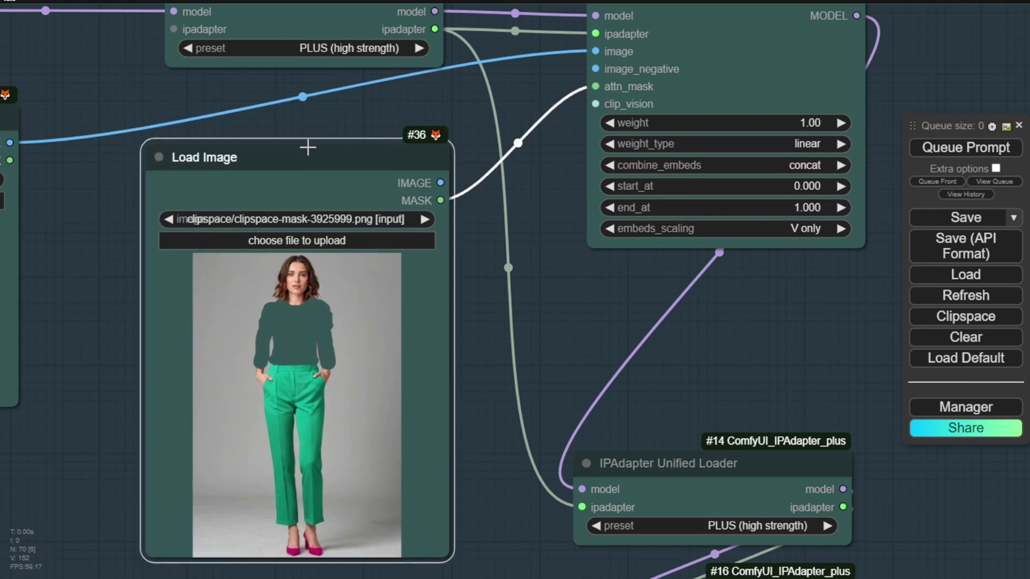
pyautogui.scroll(-2, 308, 150)
pyautogui.moveTo(115, 228); pyautogui.dragTo(320, 218)
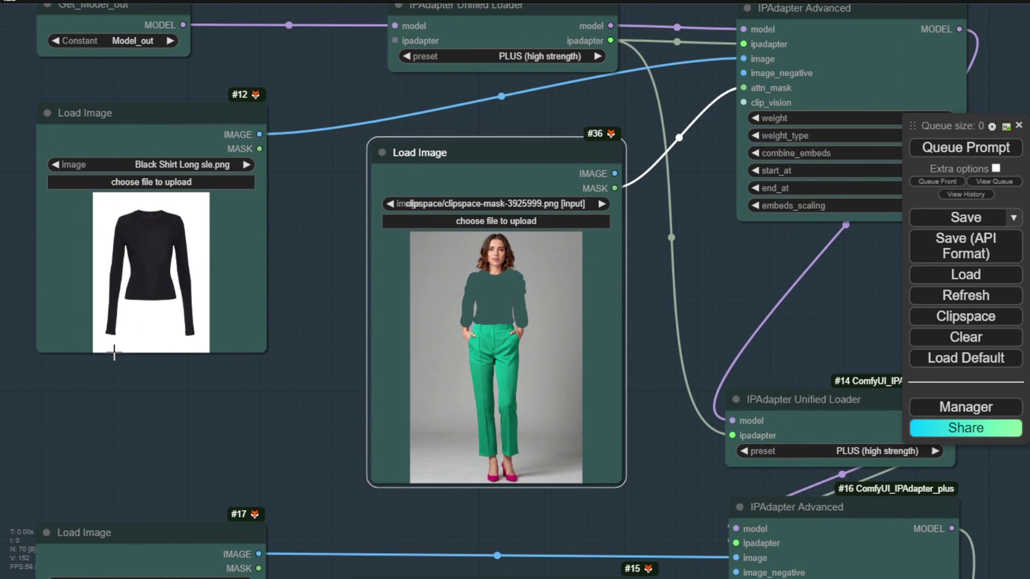
pyautogui.scroll(2, 488, 283)
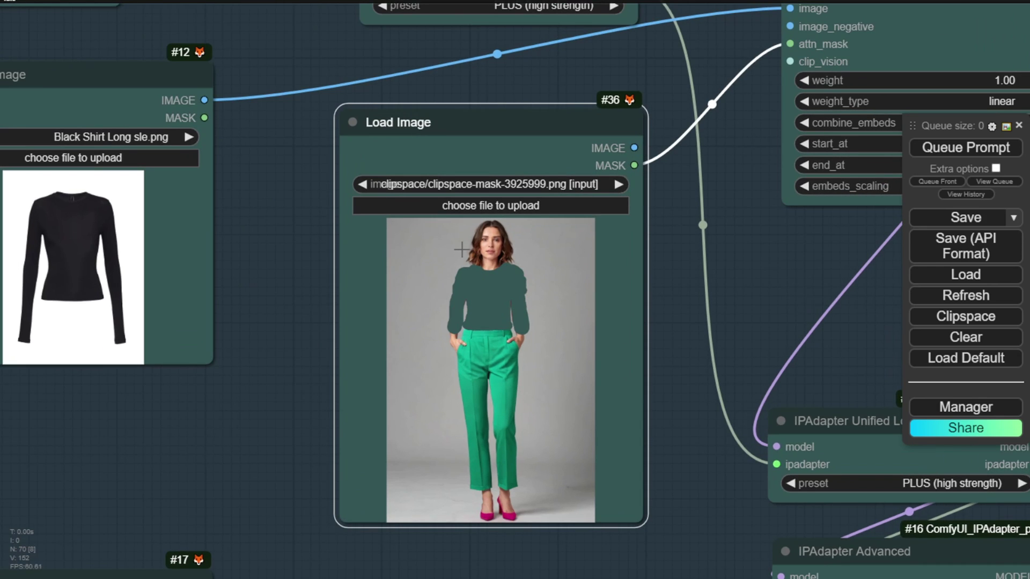
pyautogui.scroll(-1, 459, 252)
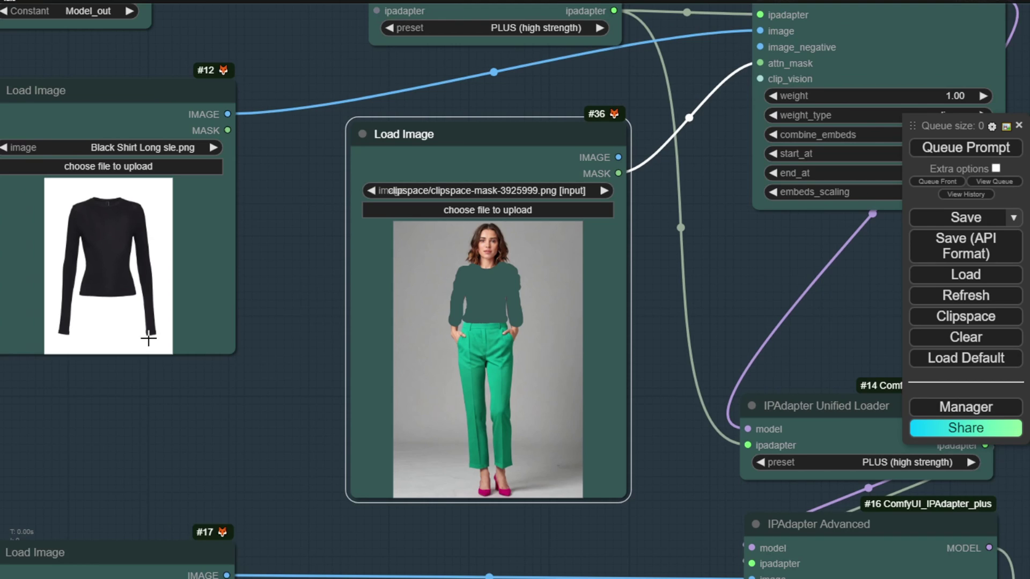
pyautogui.moveTo(295, 291); pyautogui.dragTo(148, 278)
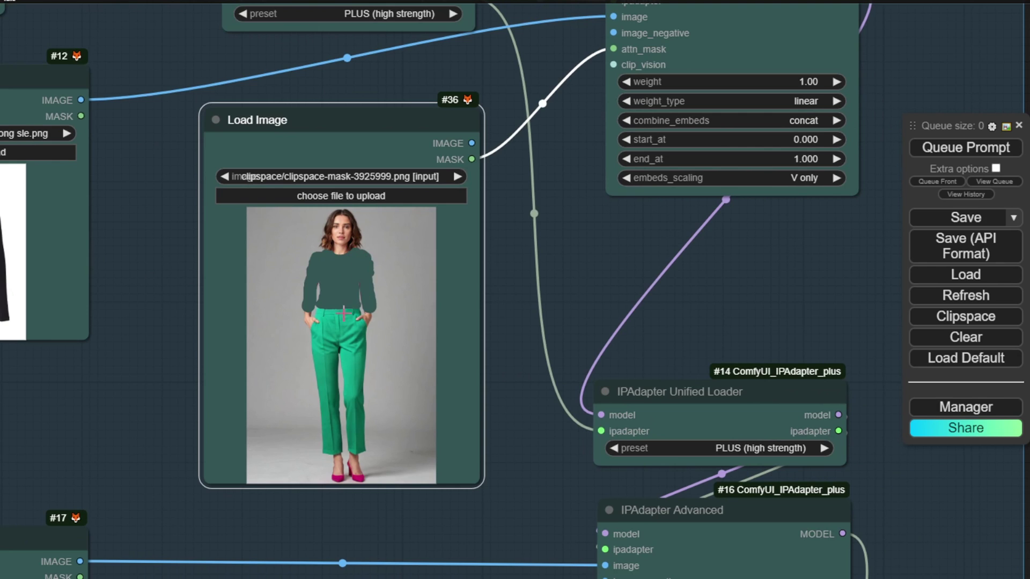
pyautogui.scroll(-2, 492, 328)
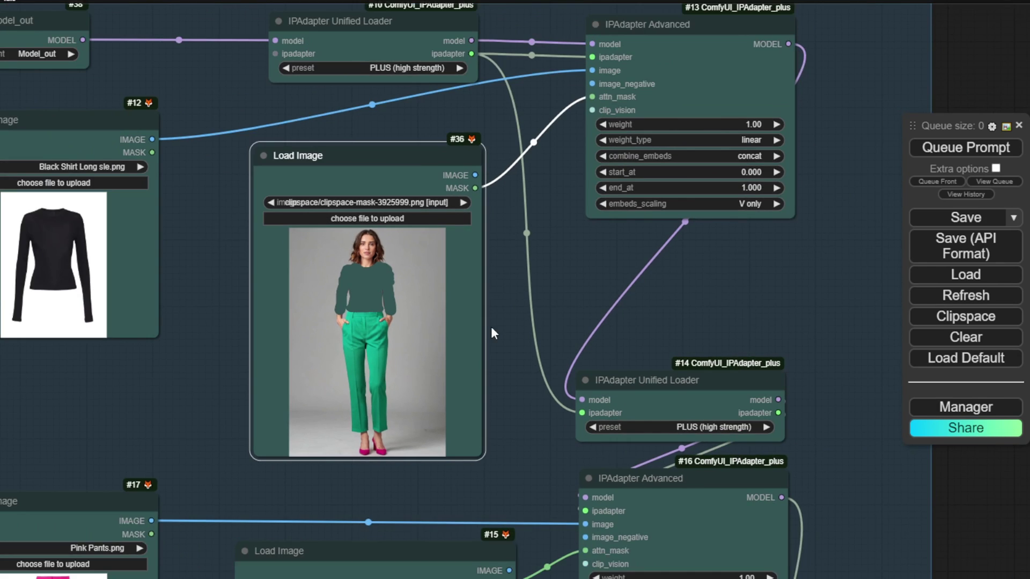
pyautogui.scroll(2, 490, 326)
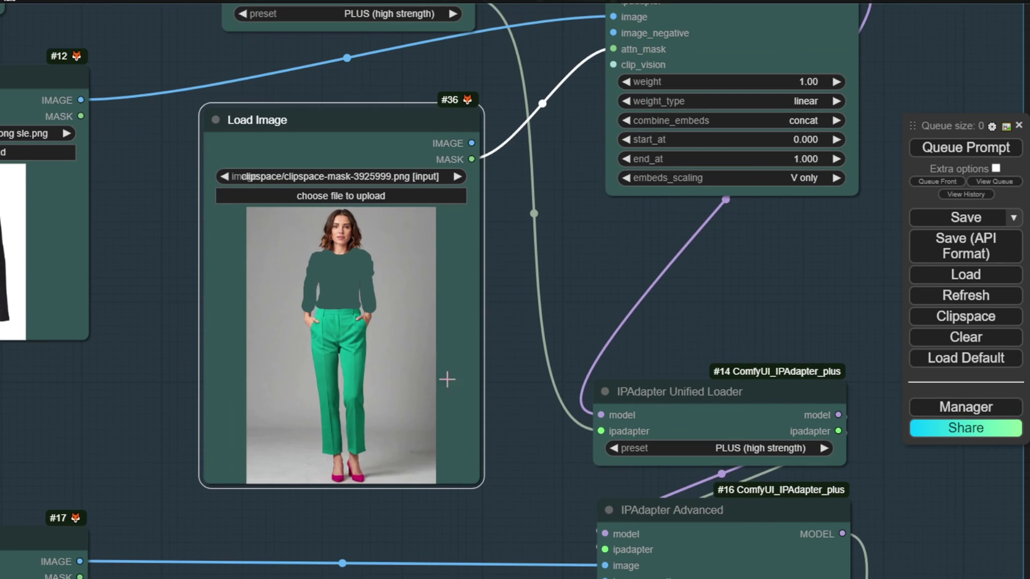
pyautogui.scroll(-1, 428, 282)
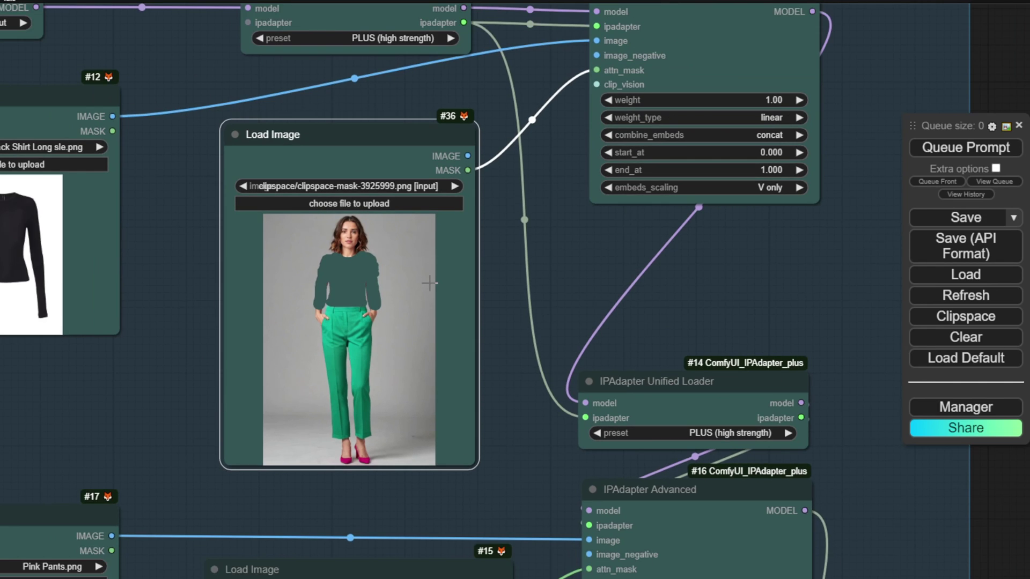
pyautogui.scroll(-1, 401, 329)
pyautogui.scroll(-3, 401, 329)
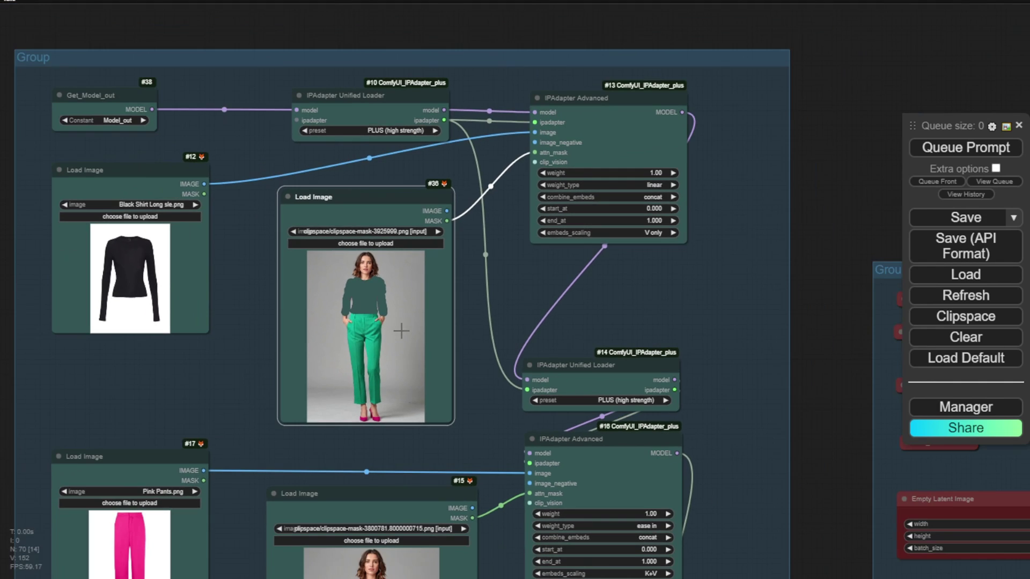
pyautogui.moveTo(159, 384); pyautogui.dragTo(228, 298)
pyautogui.moveTo(901, 62); pyautogui.dragTo(769, 70)
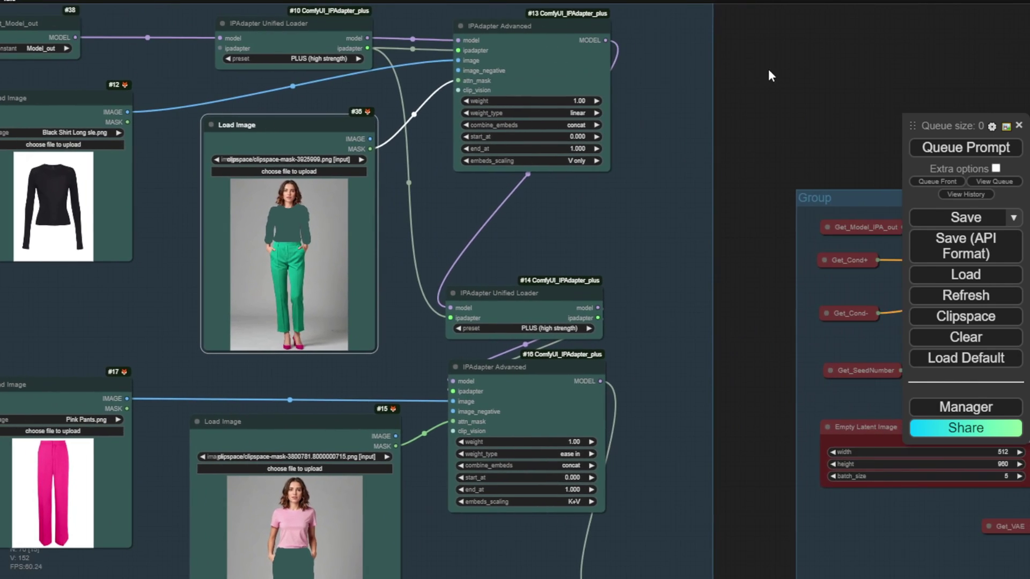
pyautogui.scroll(7, 260, 257)
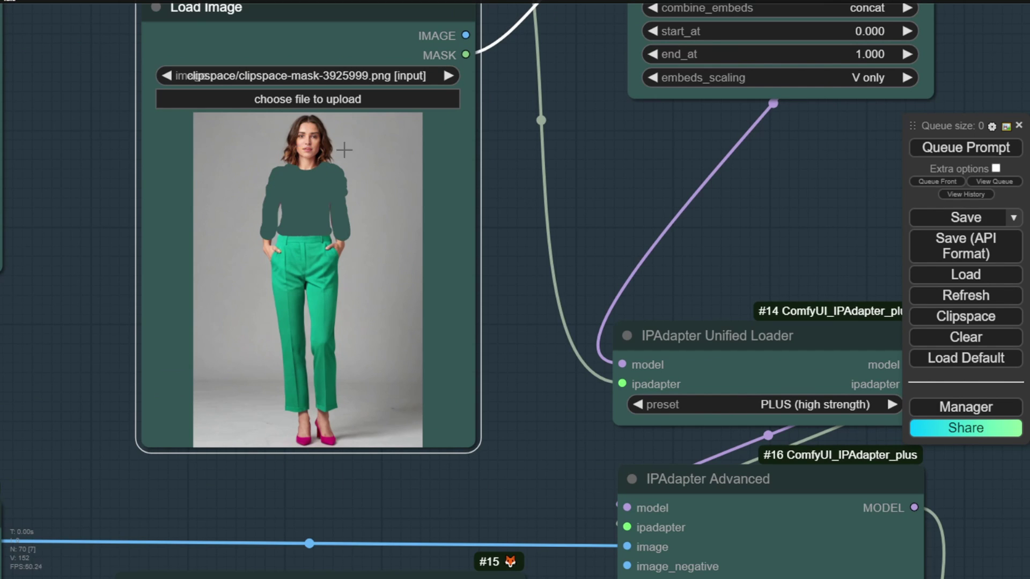
pyautogui.scroll(-3, 217, 263)
pyautogui.scroll(-1, 216, 263)
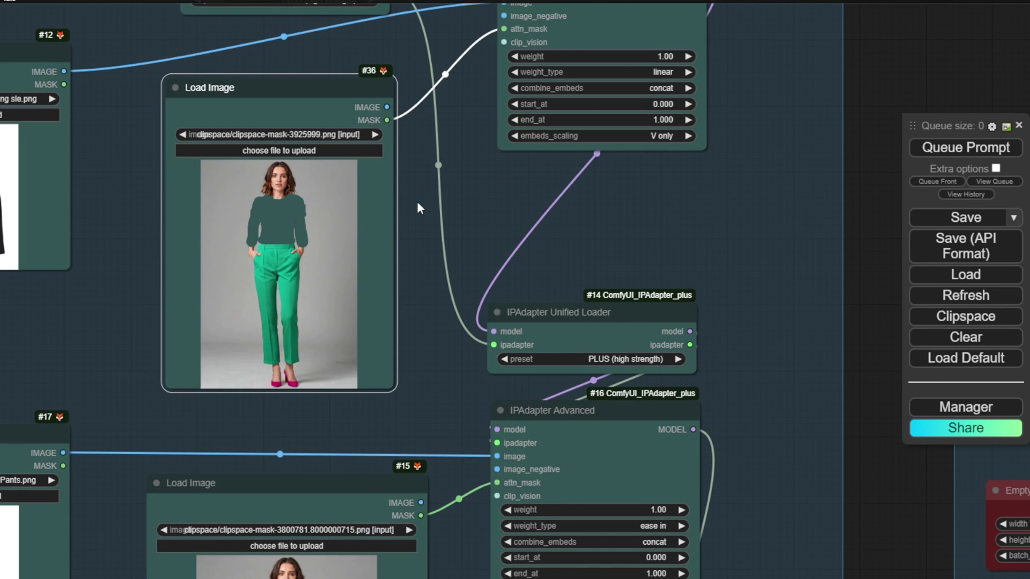
pyautogui.scroll(-1, 417, 201)
pyautogui.moveTo(417, 201); pyautogui.dragTo(435, 287)
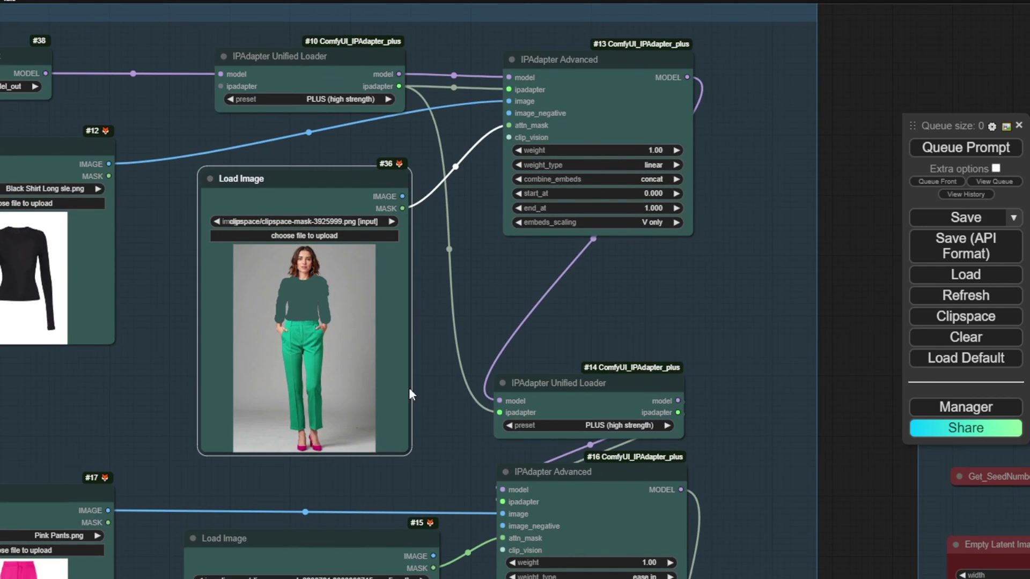
pyautogui.scroll(5, 333, 283)
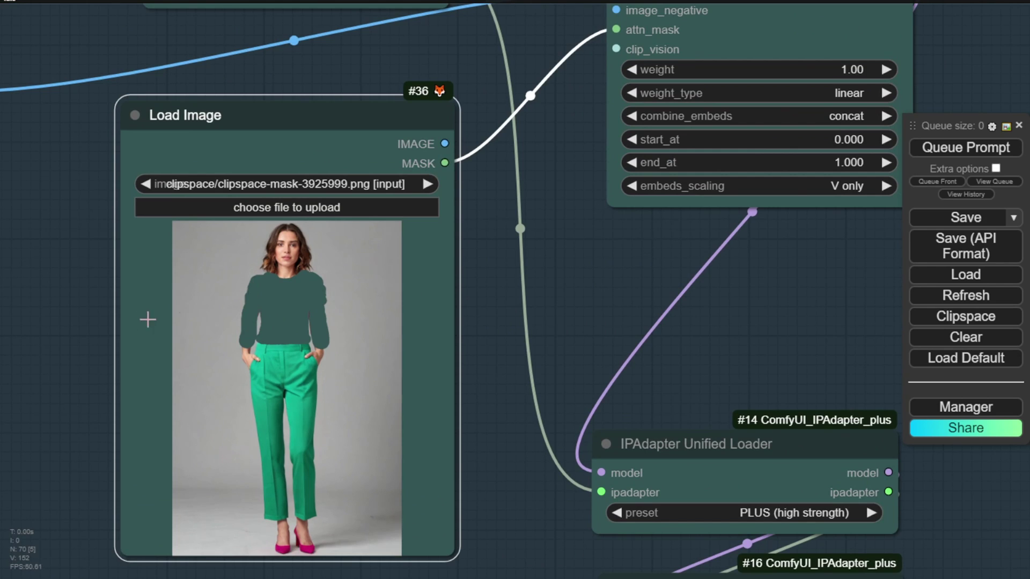
pyautogui.scroll(-5, 91, 320)
pyautogui.moveTo(92, 320); pyautogui.dragTo(271, 313)
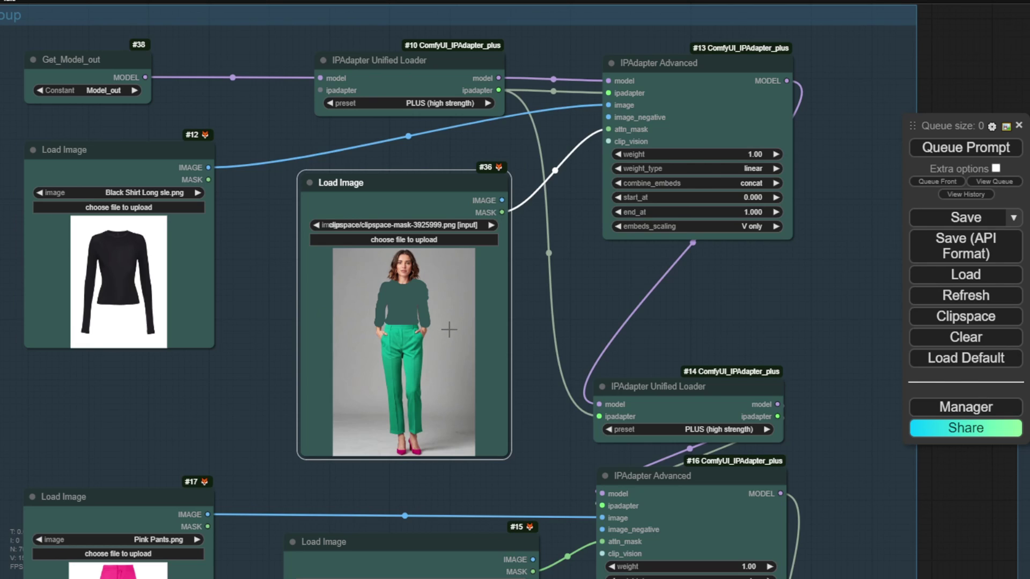
pyautogui.scroll(3, 416, 317)
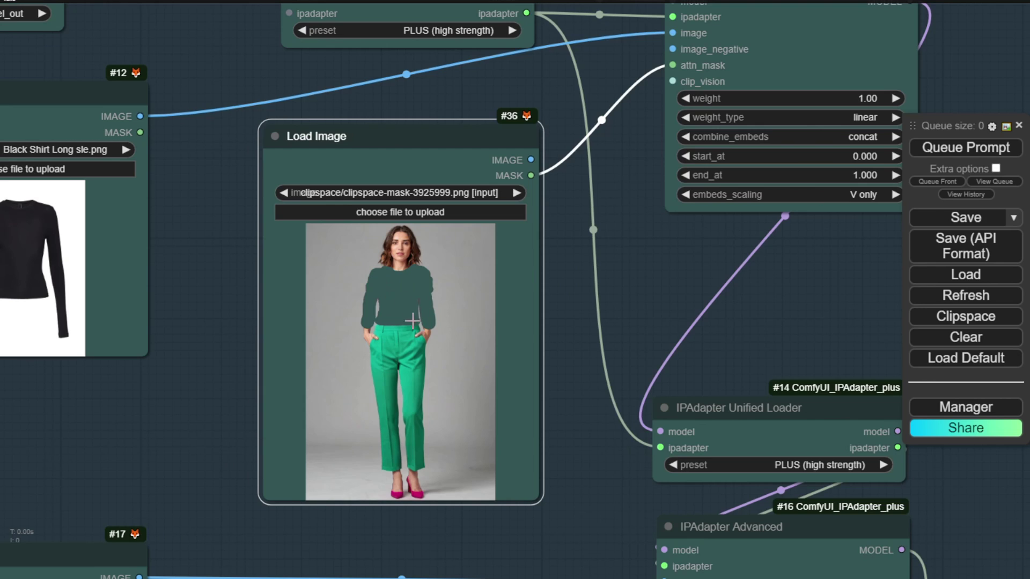
pyautogui.scroll(-2, 484, 353)
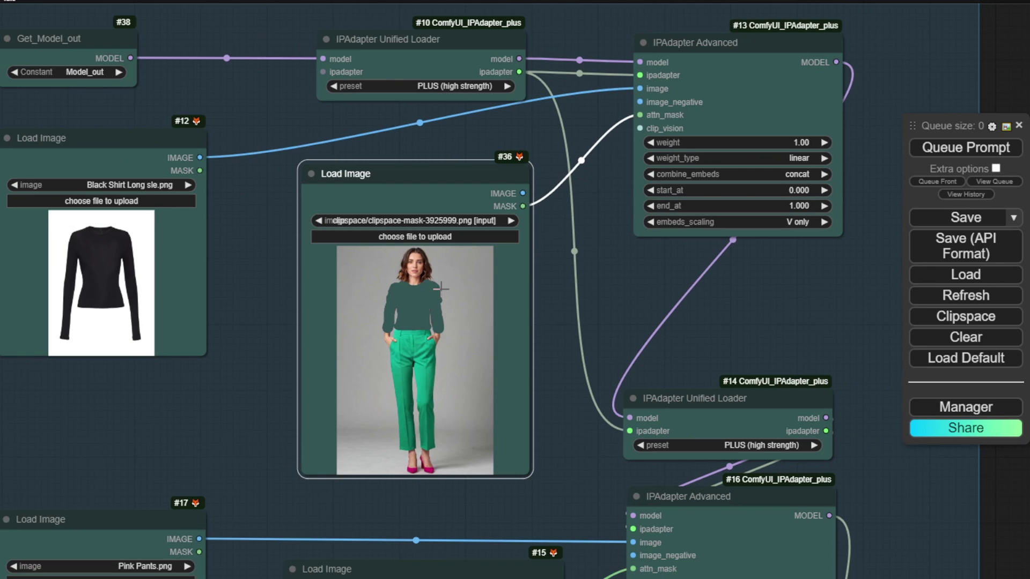
# Open Load Image #36 in MaskEditor, mask the model's top, and save it to the node.
pyautogui.rightClick(440, 288)
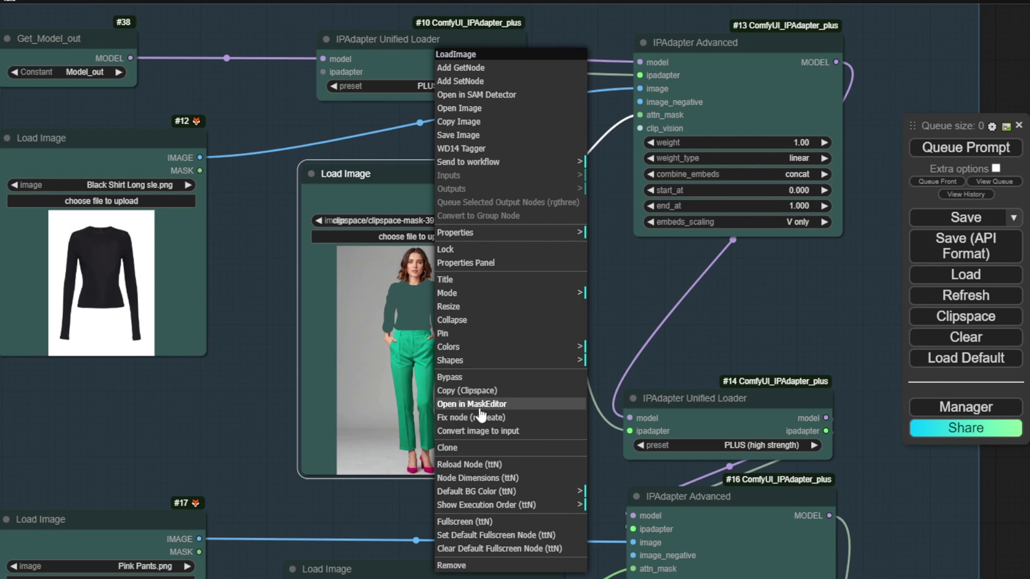
pyautogui.click(504, 410)
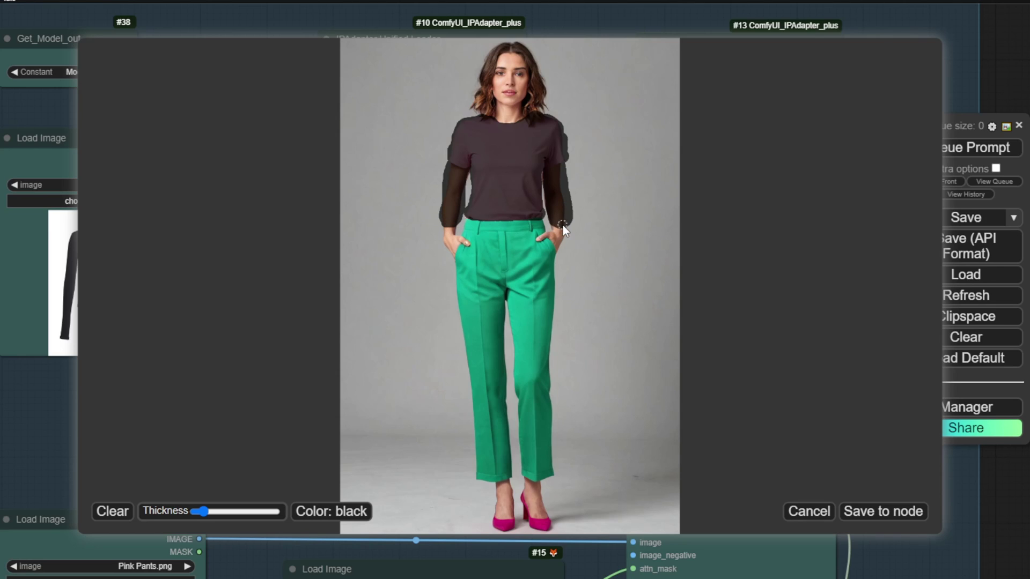
pyautogui.click(883, 511)
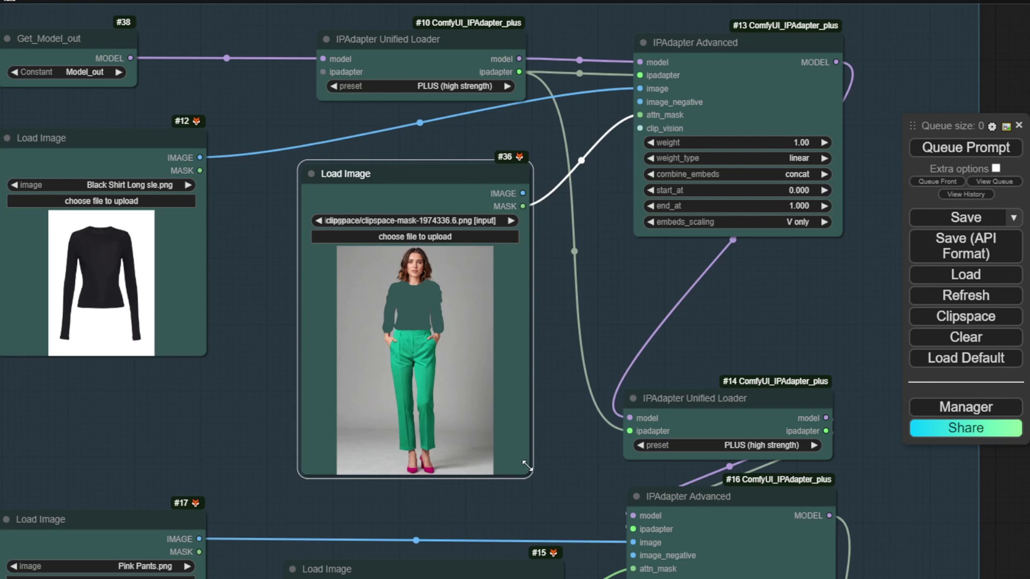
pyautogui.moveTo(570, 474); pyautogui.dragTo(548, 379)
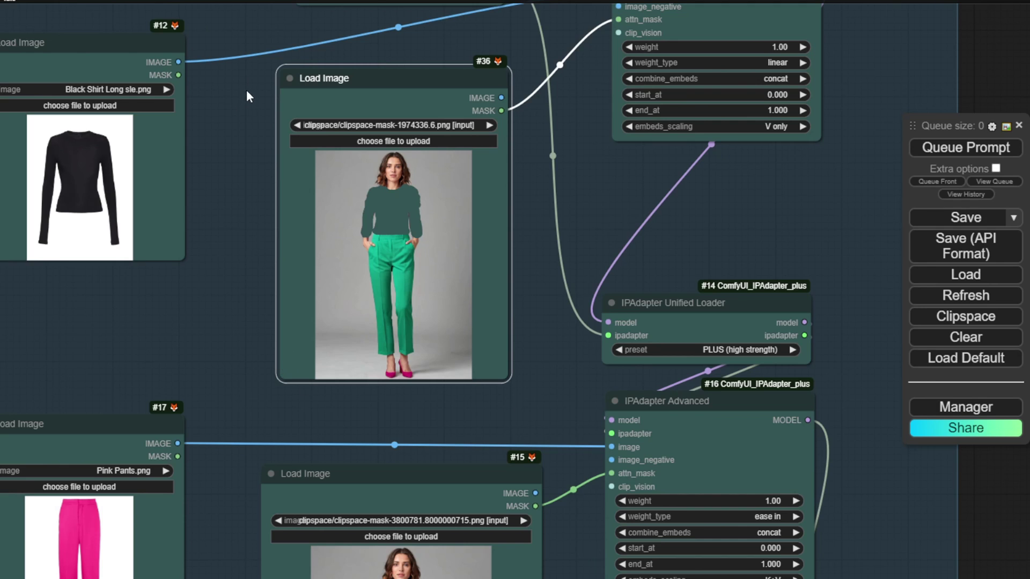
pyautogui.moveTo(546, 389); pyautogui.dragTo(679, 105)
pyautogui.scroll(-1, 552, 182)
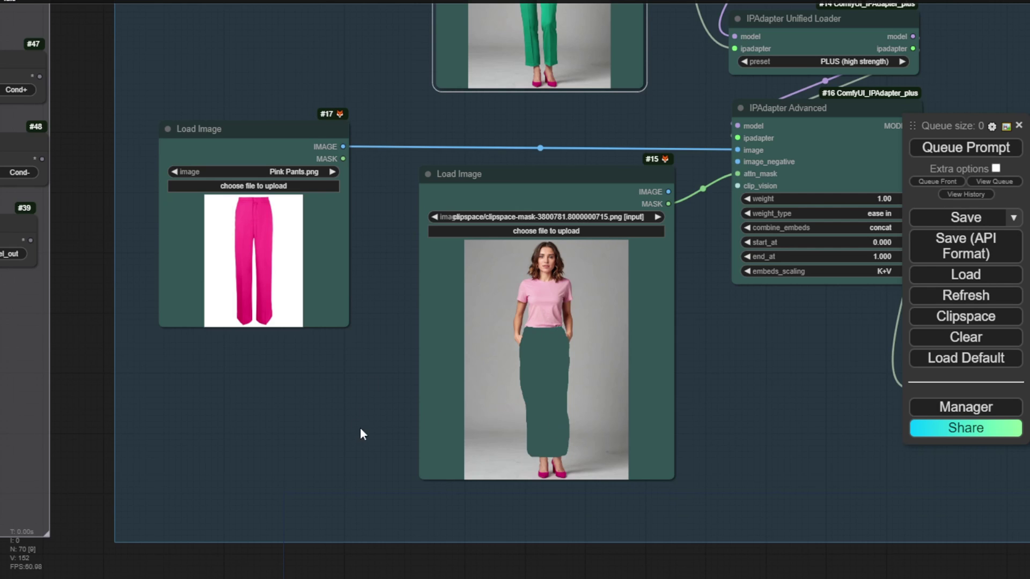
pyautogui.scroll(3, 220, 271)
pyautogui.scroll(2, 221, 273)
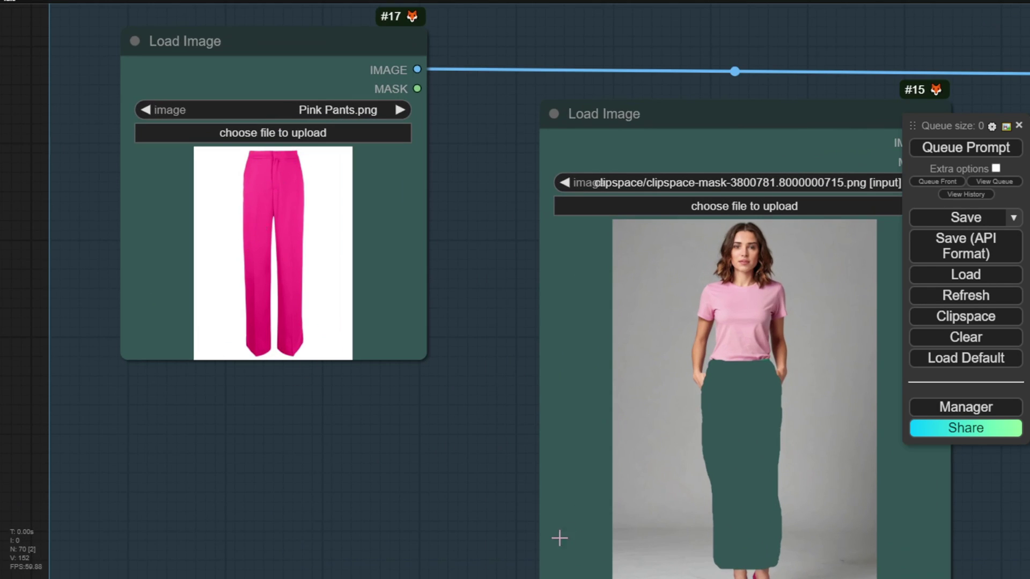
pyautogui.scroll(-2, 453, 544)
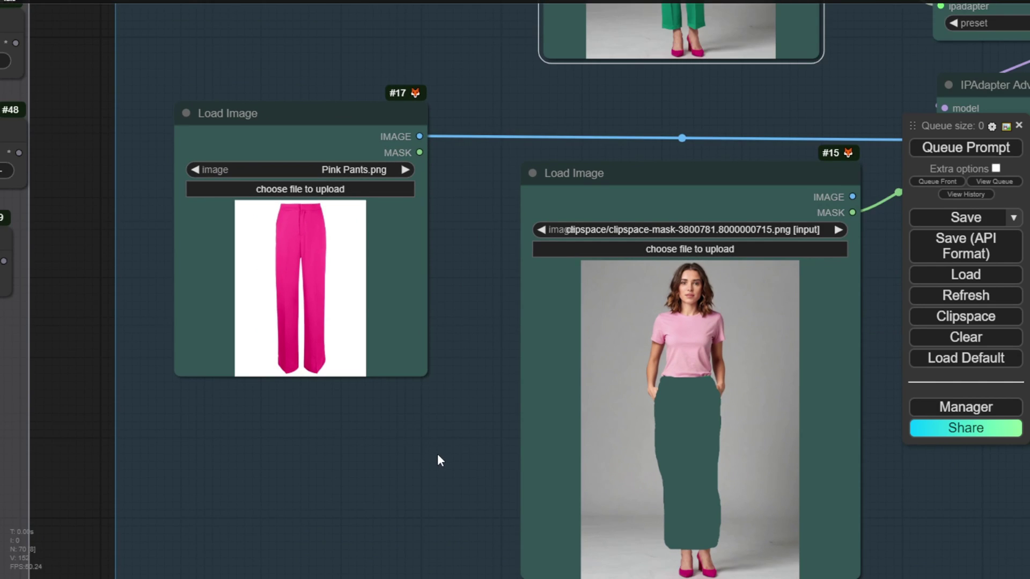
pyautogui.moveTo(437, 460); pyautogui.dragTo(209, 283)
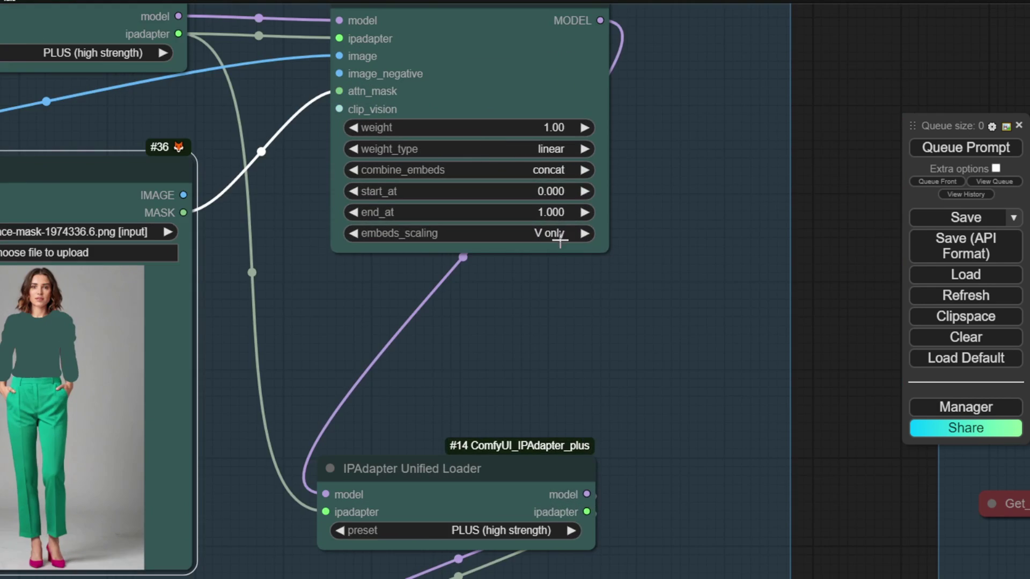
pyautogui.scroll(-5, 559, 240)
pyautogui.scroll(4, 590, 246)
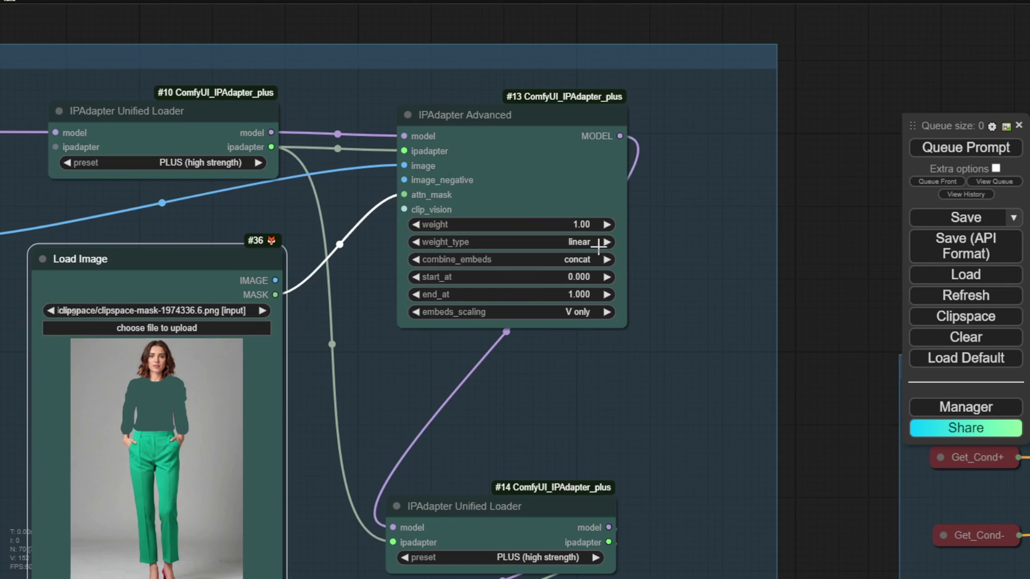
pyautogui.scroll(1, 590, 247)
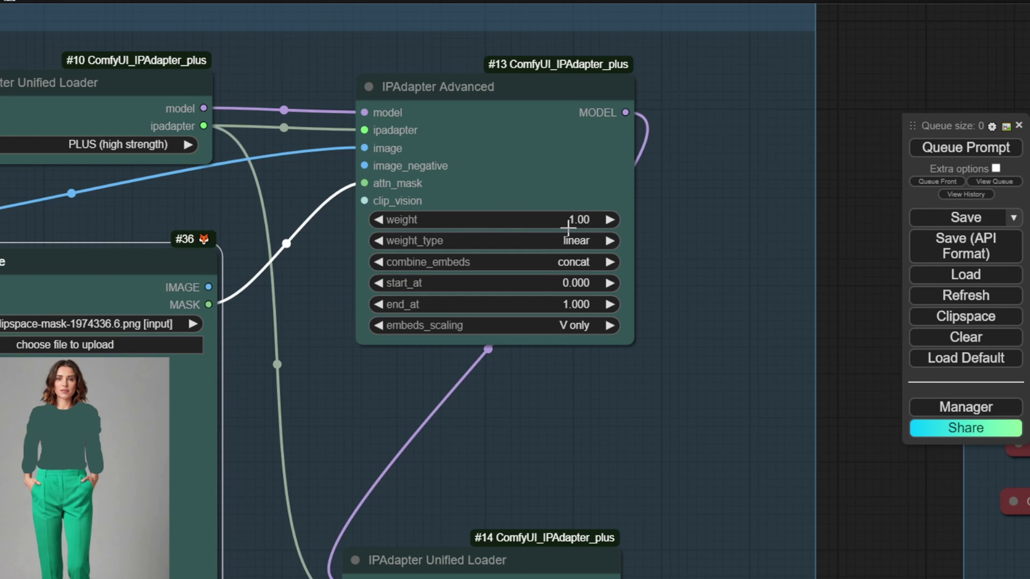
pyautogui.scroll(-2, 685, 292)
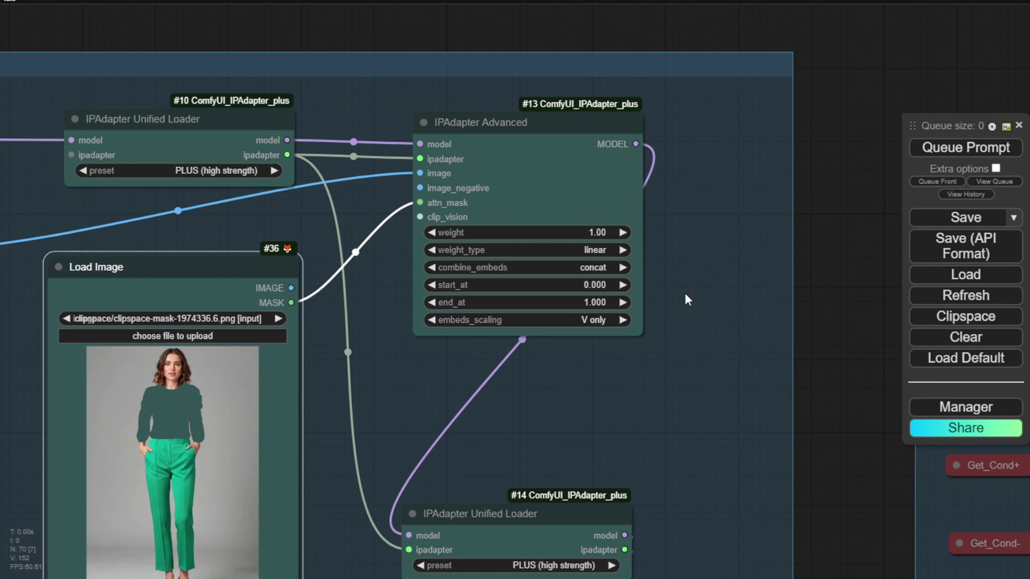
pyautogui.moveTo(679, 382); pyautogui.dragTo(501, 237)
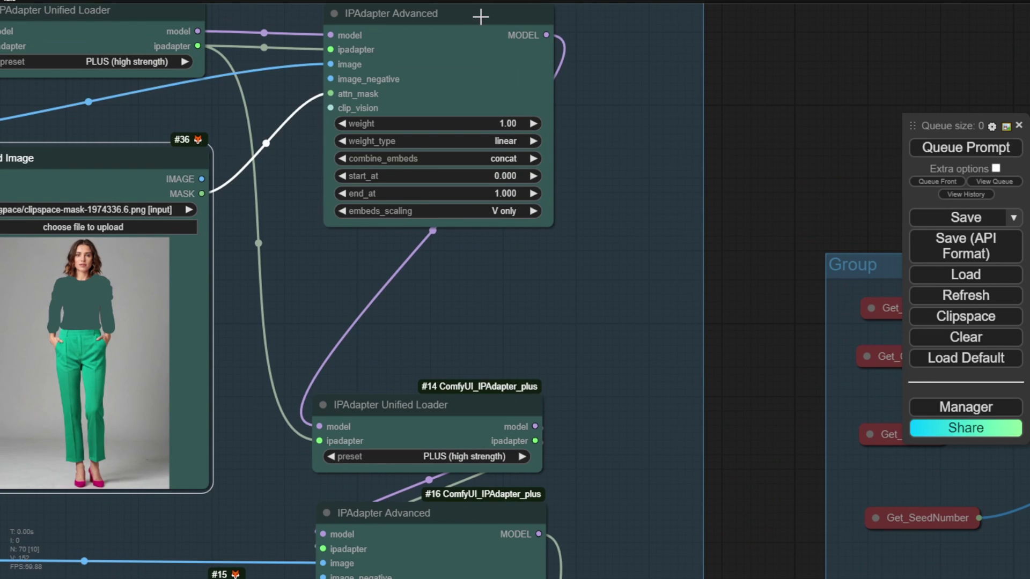
# Move IPAdapter Advanced #13 slightly lower, with both image loader pairs in view.
pyautogui.moveTo(481, 17); pyautogui.dragTo(474, 55)
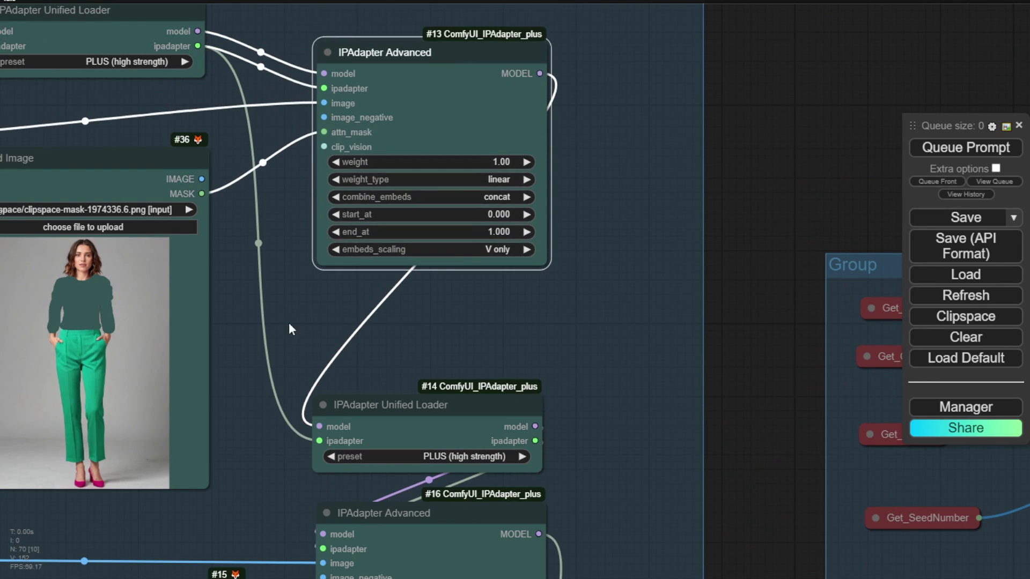
pyautogui.moveTo(289, 323); pyautogui.dragTo(497, 211)
pyautogui.scroll(-2, 497, 211)
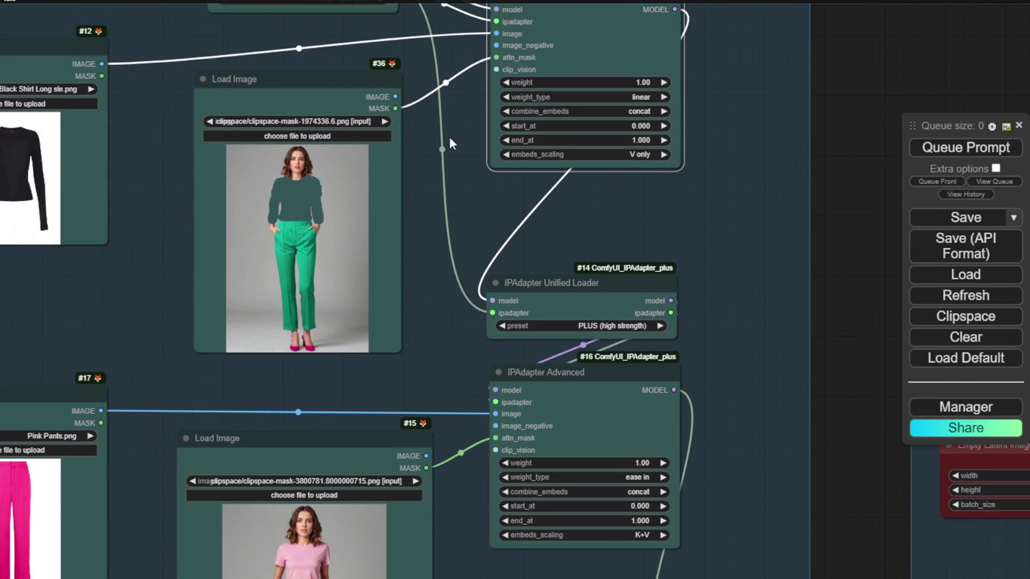
# Set IPAdapter Advanced #16's embeds_scaling to K+V, keeping weight_type at ease in.
pyautogui.click(607, 535)
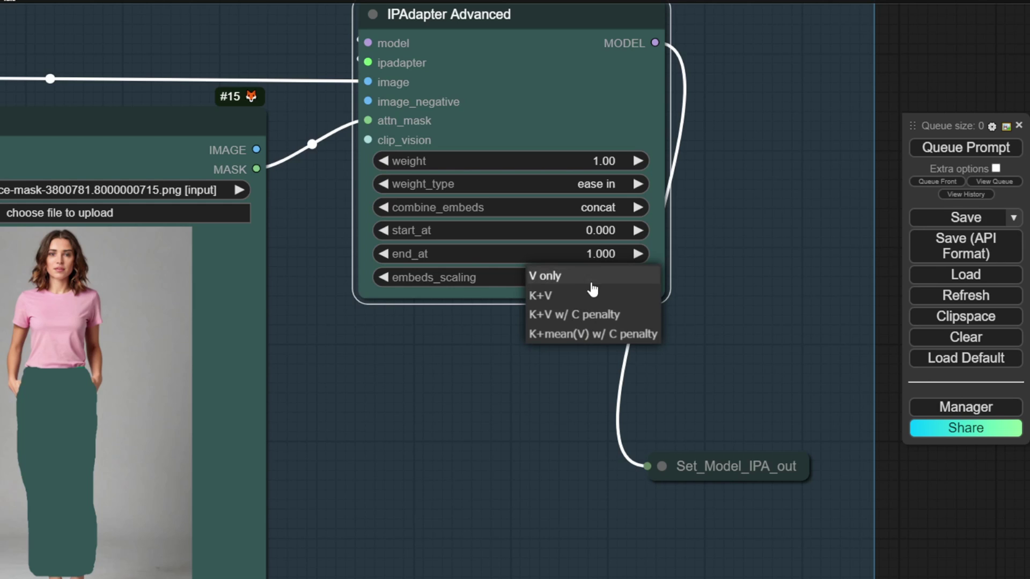
pyautogui.click(540, 296)
pyautogui.scroll(-4, 660, 358)
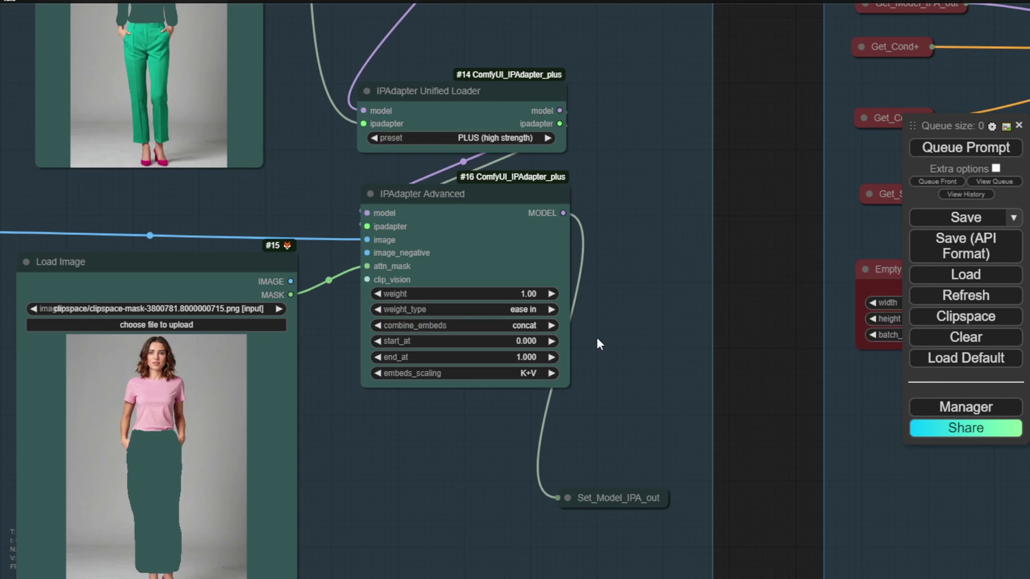
pyautogui.scroll(2, 596, 334)
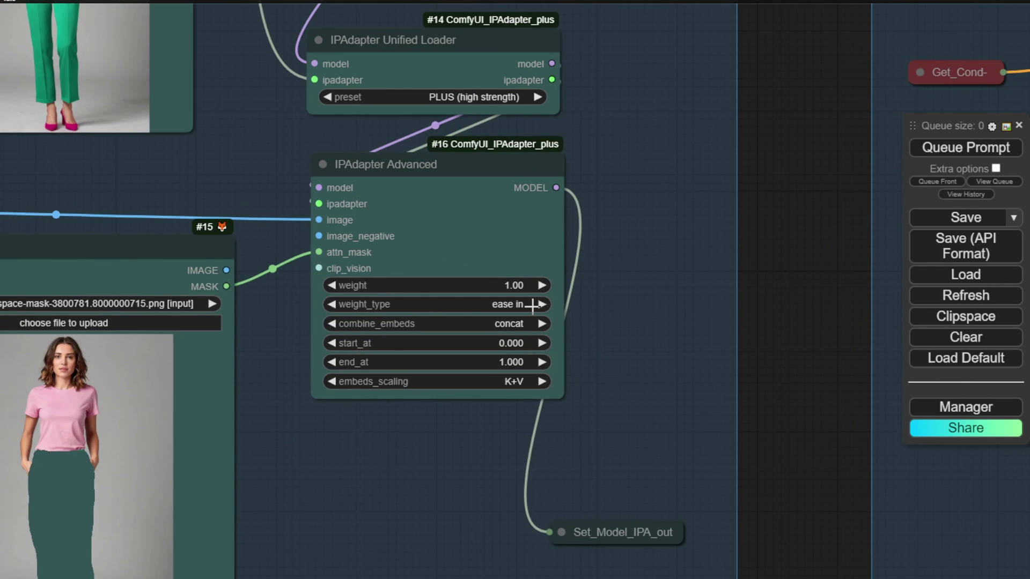
pyautogui.click(514, 303)
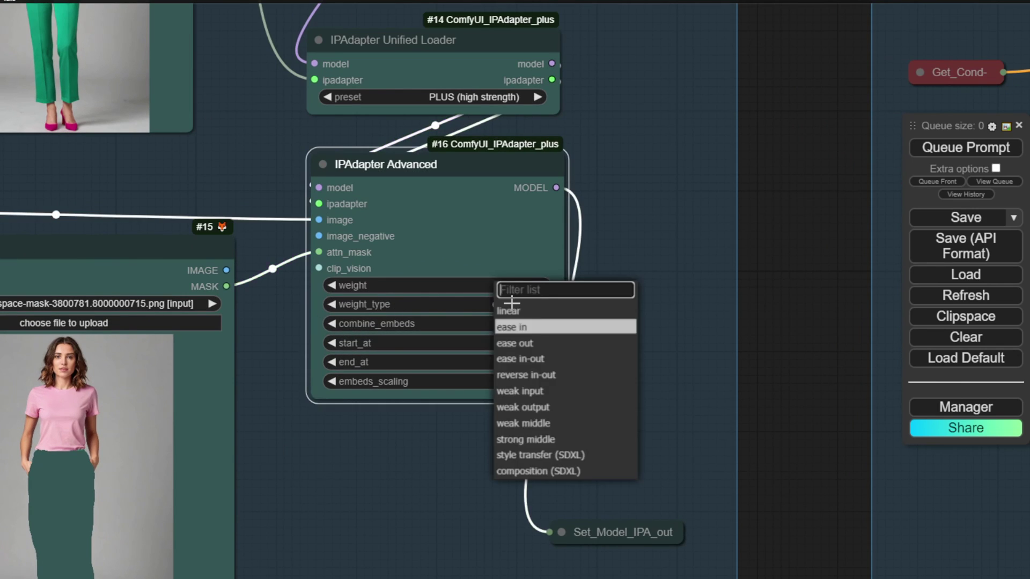
pyautogui.click(611, 327)
# Drag IPAdapter Advanced #16 rightward so it sits beneath Unified Loader #14.
pyautogui.scroll(-6, 600, 329)
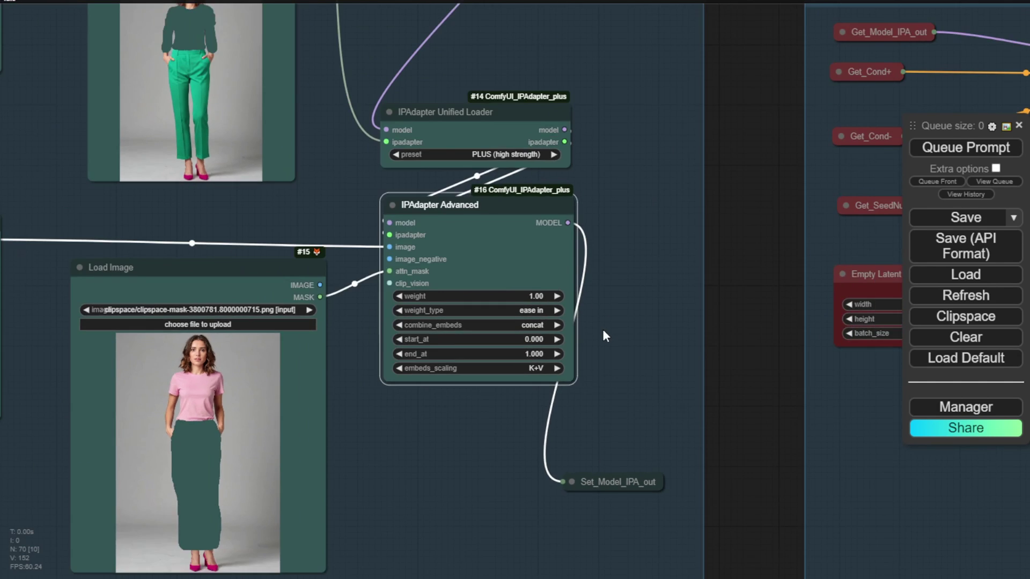
pyautogui.moveTo(470, 442); pyautogui.dragTo(443, 394)
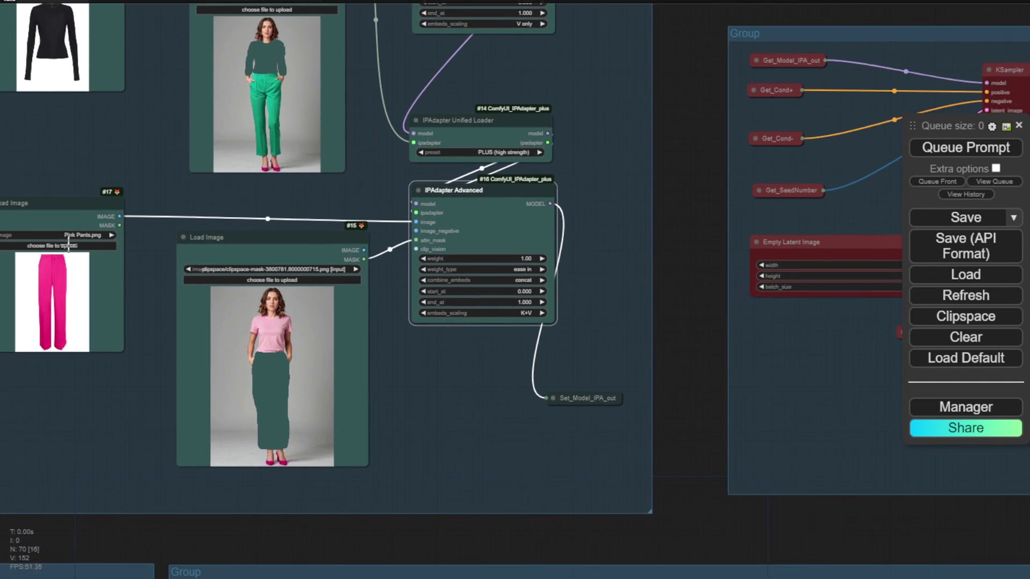
pyautogui.click(89, 220)
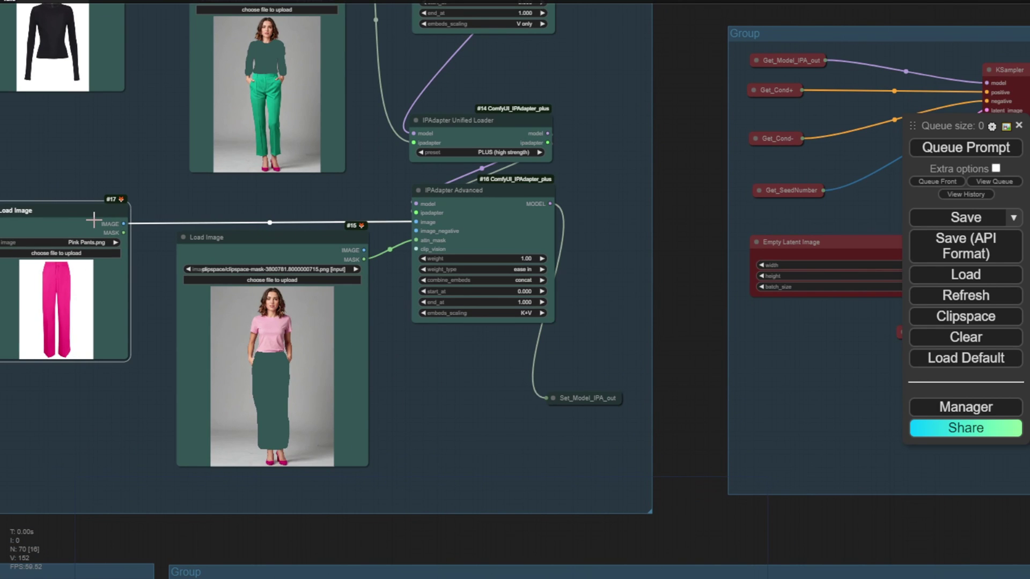
pyautogui.scroll(3, 531, 313)
pyautogui.scroll(1, 531, 313)
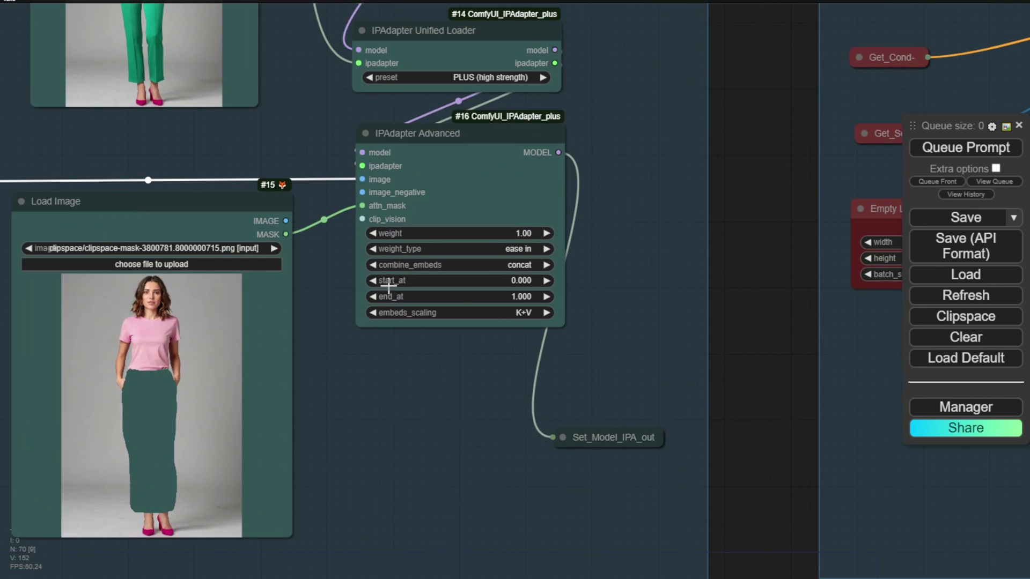
pyautogui.scroll(-4, 391, 279)
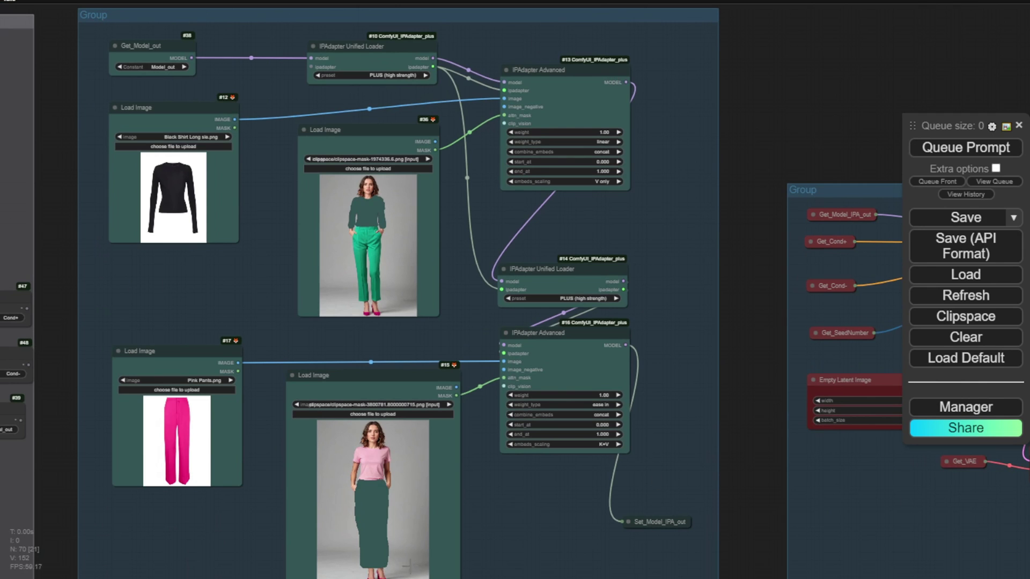
pyautogui.scroll(4, 645, 210)
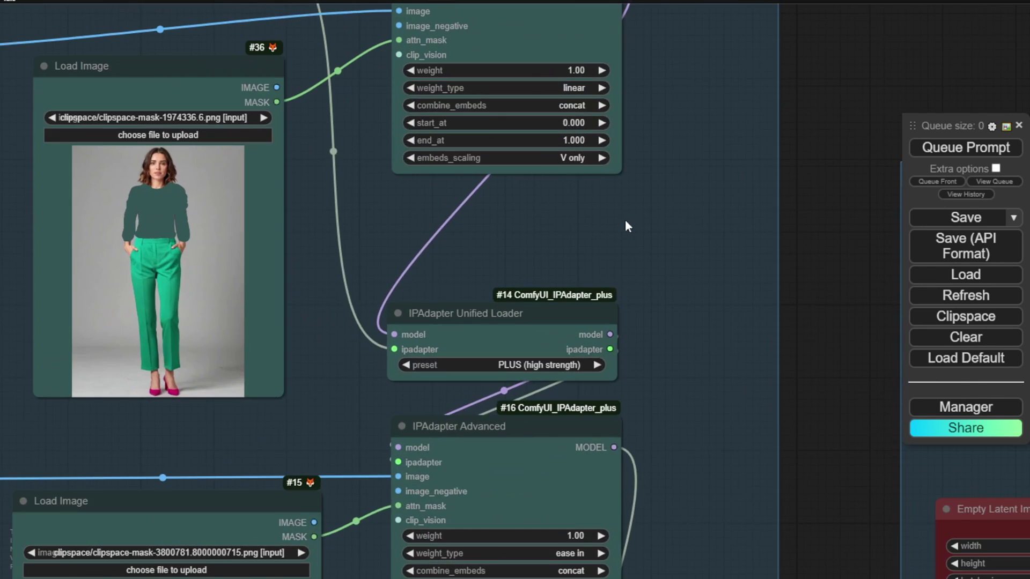
pyautogui.moveTo(609, 223); pyautogui.dragTo(669, 432)
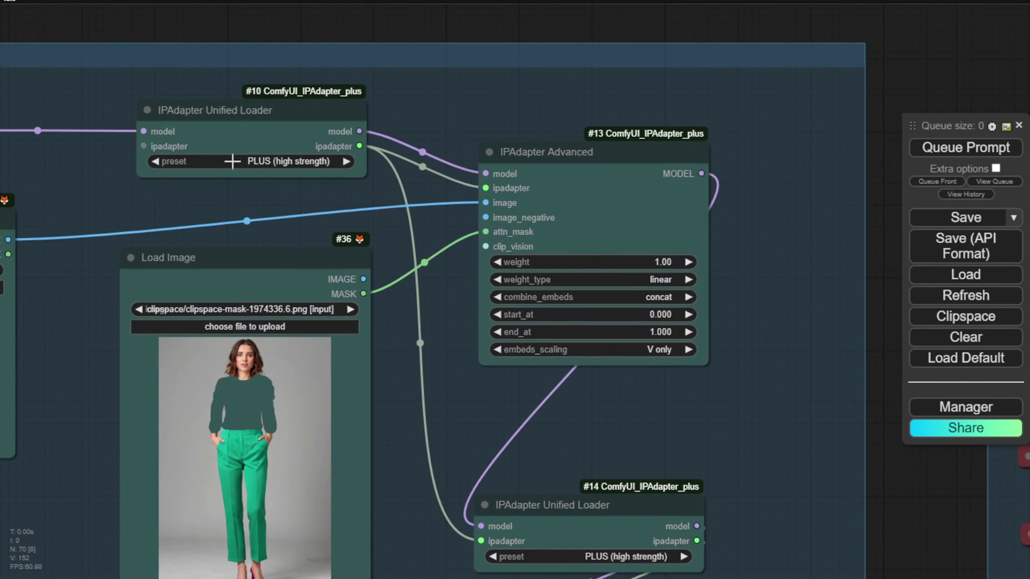
pyautogui.moveTo(381, 173); pyautogui.dragTo(268, 95)
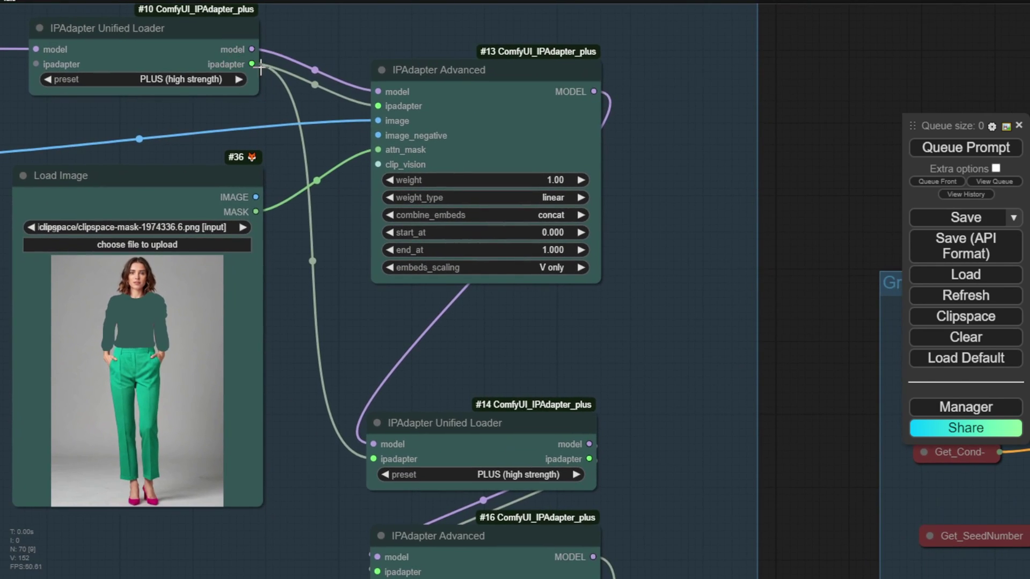
pyautogui.moveTo(544, 387); pyautogui.dragTo(415, 164)
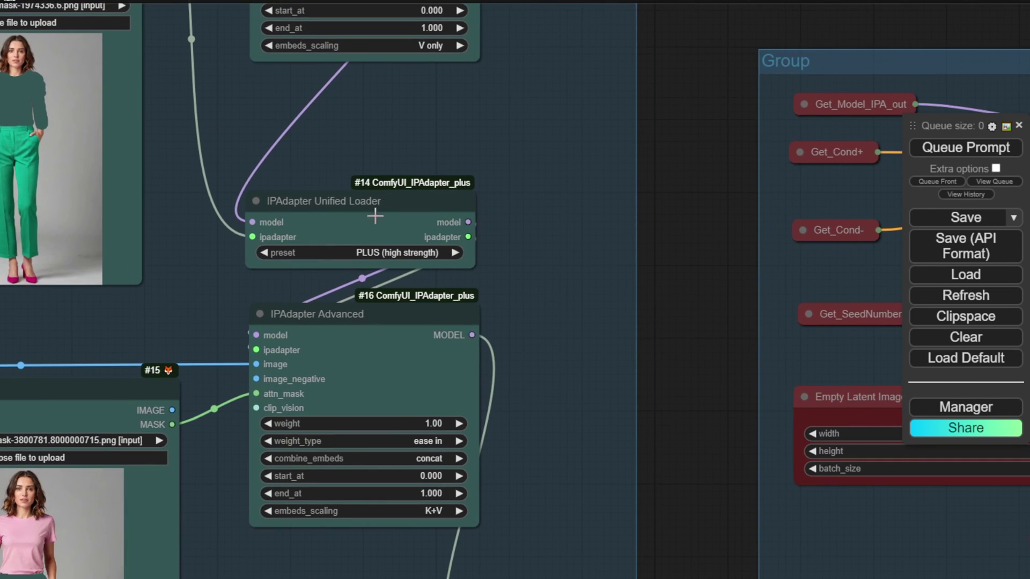
pyautogui.click(339, 205)
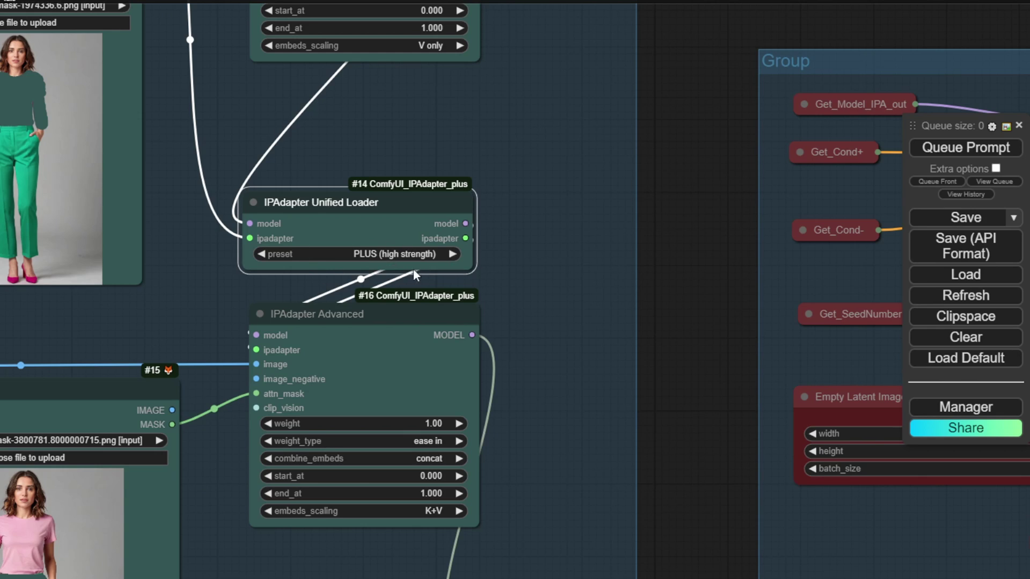
pyautogui.moveTo(436, 316); pyautogui.dragTo(537, 323)
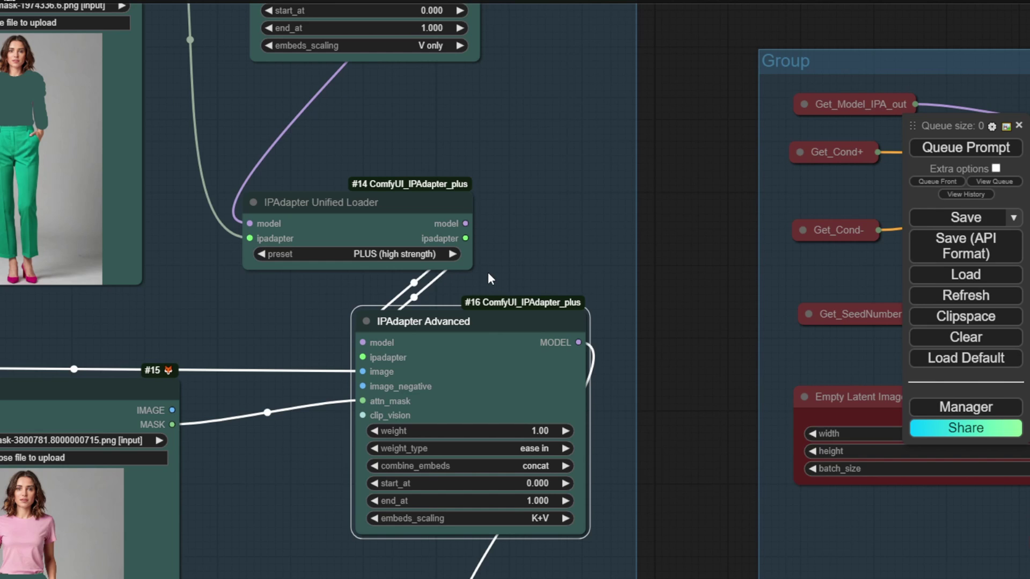
# Nudge the IPAdapter Advanced nodes left and inspect the Set_Model_IPA_out node's title.
pyautogui.moveTo(467, 321); pyautogui.dragTo(426, 321)
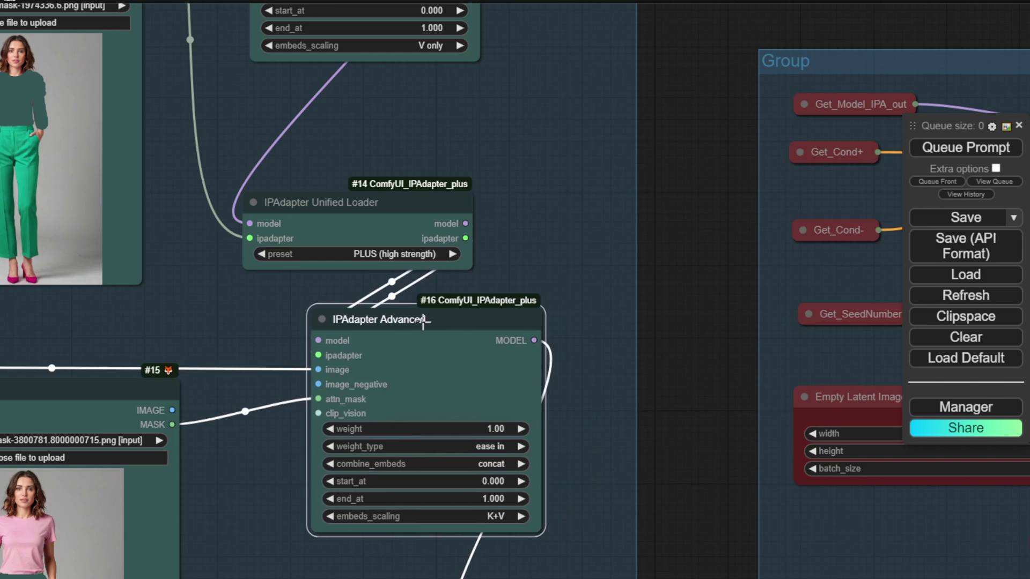
pyautogui.scroll(-5, 474, 134)
pyautogui.moveTo(554, 290); pyautogui.dragTo(563, 310)
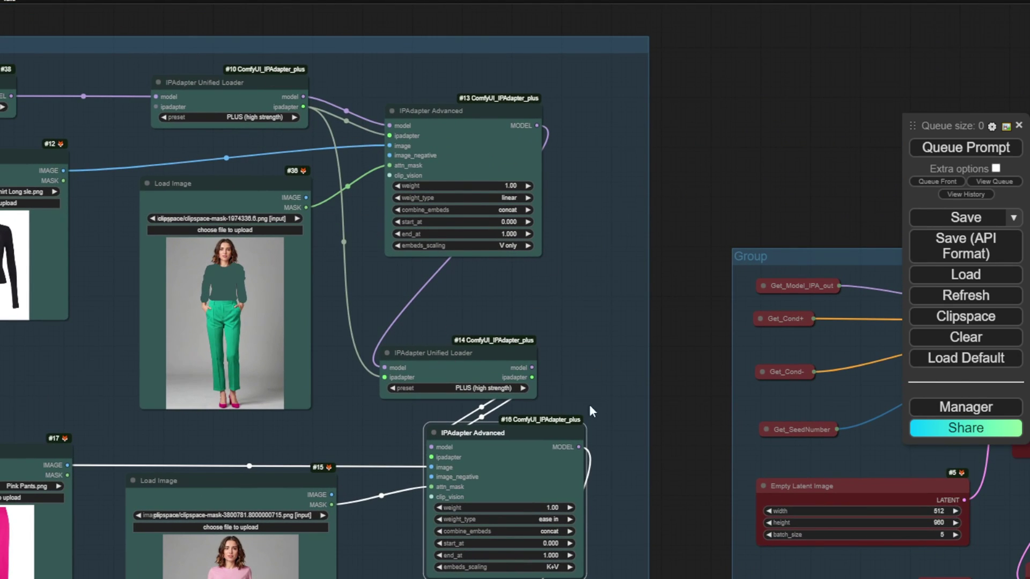
pyautogui.moveTo(690, 365); pyautogui.dragTo(451, 90)
pyautogui.moveTo(234, 167); pyautogui.dragTo(201, 167)
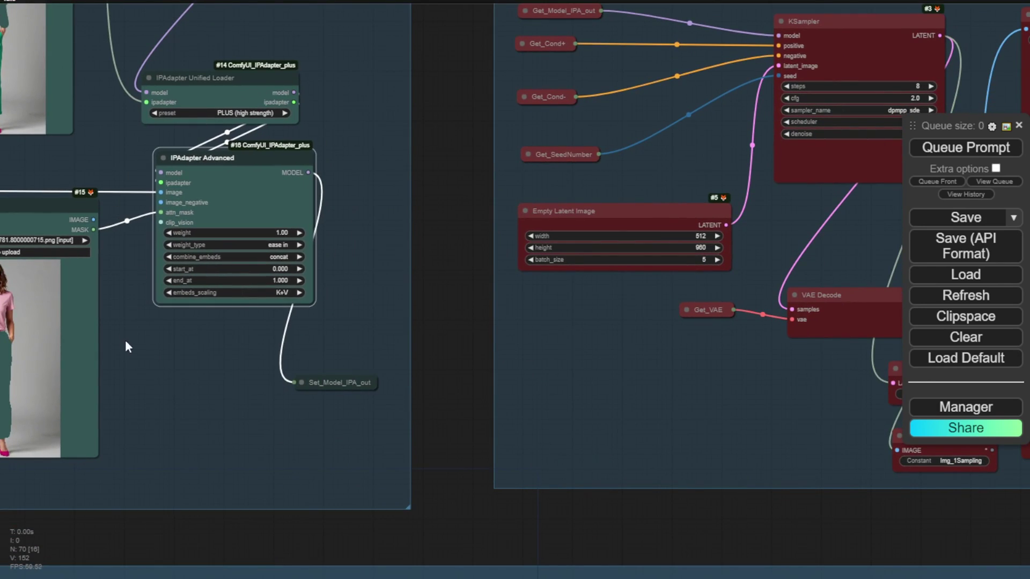
pyautogui.moveTo(133, 352); pyautogui.dragTo(313, 345)
pyautogui.scroll(-1, 435, 325)
pyautogui.scroll(-1, 435, 331)
pyautogui.doubleClick(388, 323)
pyautogui.scroll(3, 380, 304)
pyautogui.moveTo(380, 305); pyautogui.dragTo(403, 320)
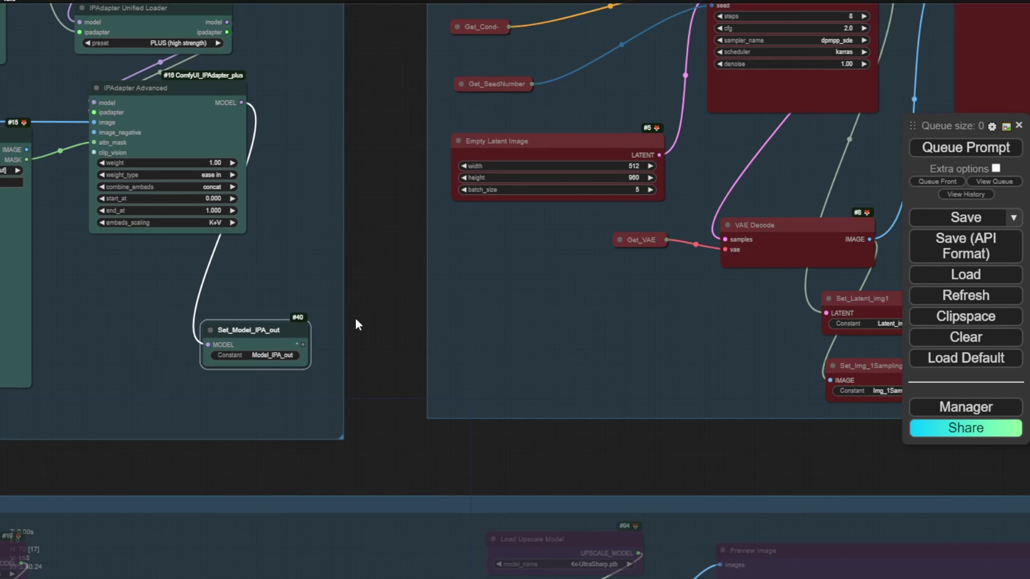
pyautogui.scroll(-2, 265, 436)
# Move the Get_Cond+ node down in the KSampler group, leaving Get_Model_IPA_out collapsed.
pyautogui.moveTo(265, 436); pyautogui.dragTo(34, 409)
pyautogui.scroll(2, 93, 397)
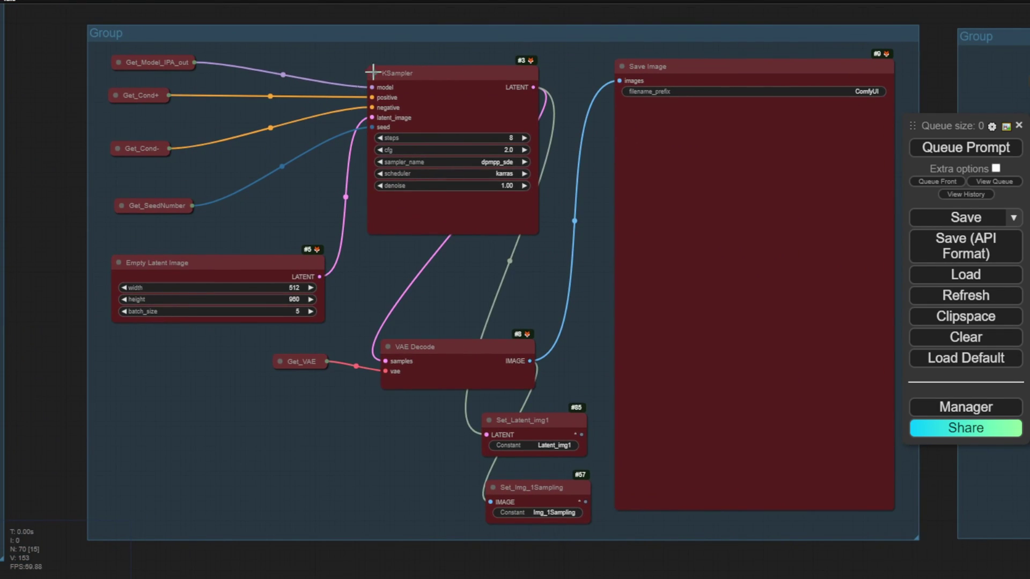
pyautogui.scroll(2, 139, 61)
pyautogui.moveTo(140, 107); pyautogui.dragTo(145, 135)
pyautogui.click(113, 64)
pyautogui.click(114, 62)
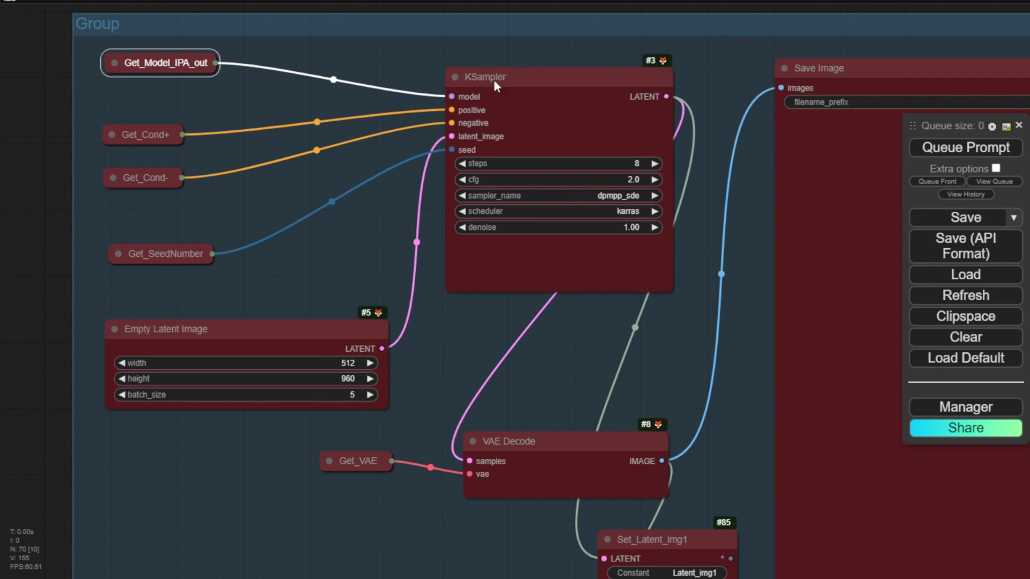
pyautogui.scroll(3, 533, 81)
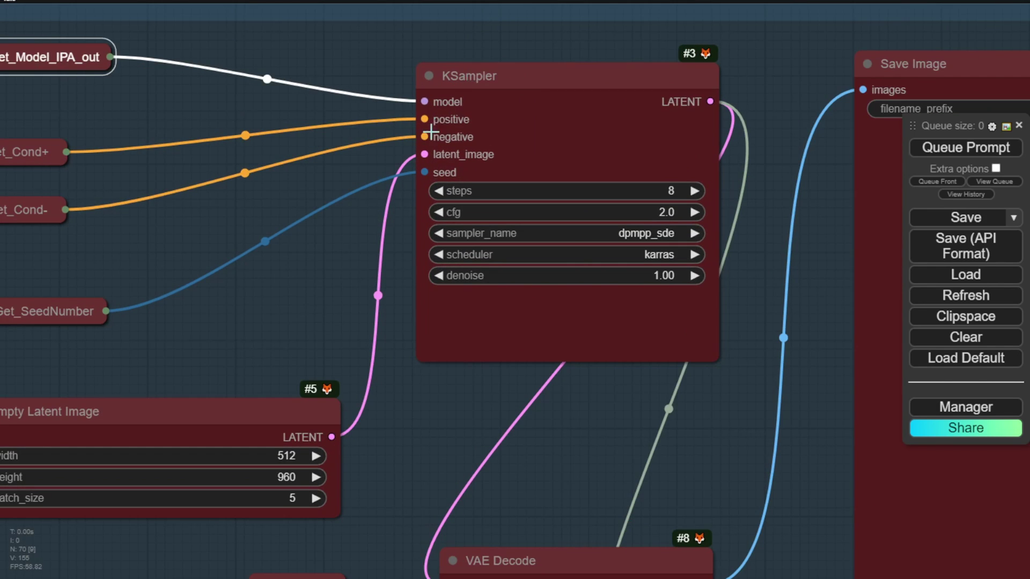
pyautogui.moveTo(162, 168); pyautogui.dragTo(298, 133)
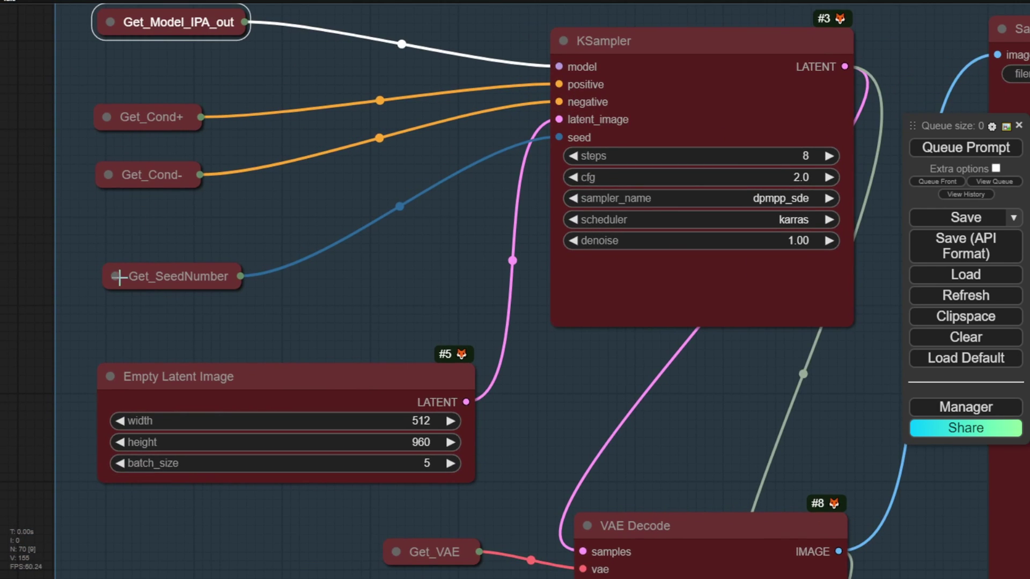
pyautogui.moveTo(363, 306); pyautogui.dragTo(352, 91)
# Set the Empty Latent Image batch_size to 4 and expand the Get_SeedNumber node.
pyautogui.click(414, 248)
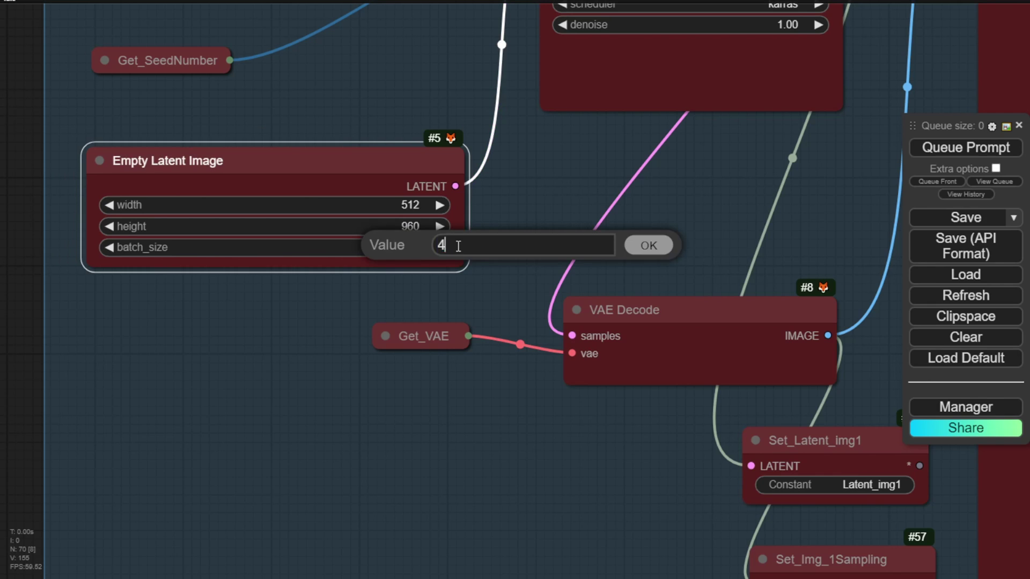
pyautogui.write('4')
pyautogui.press('Return')
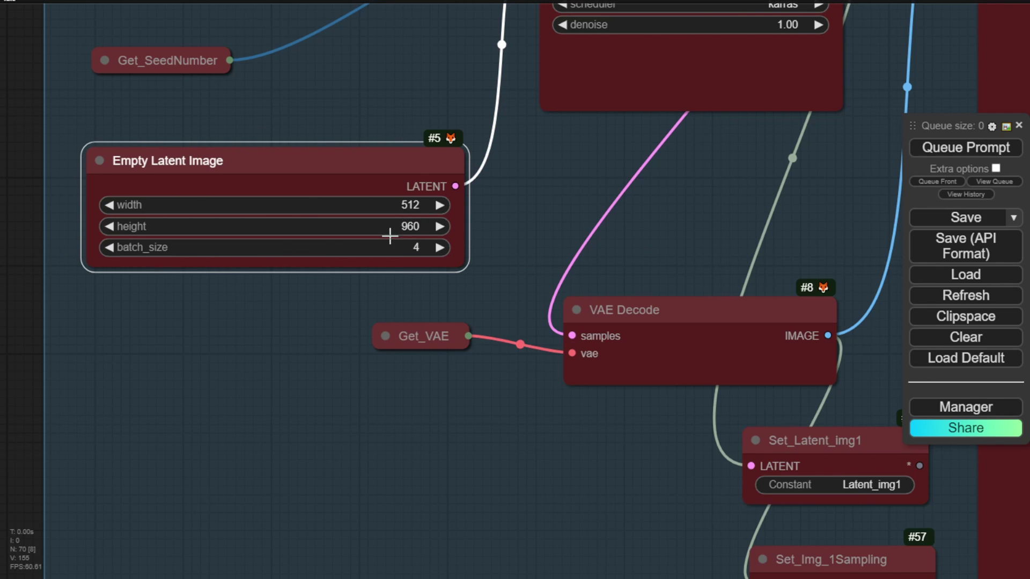
pyautogui.moveTo(546, 161); pyautogui.dragTo(500, 290)
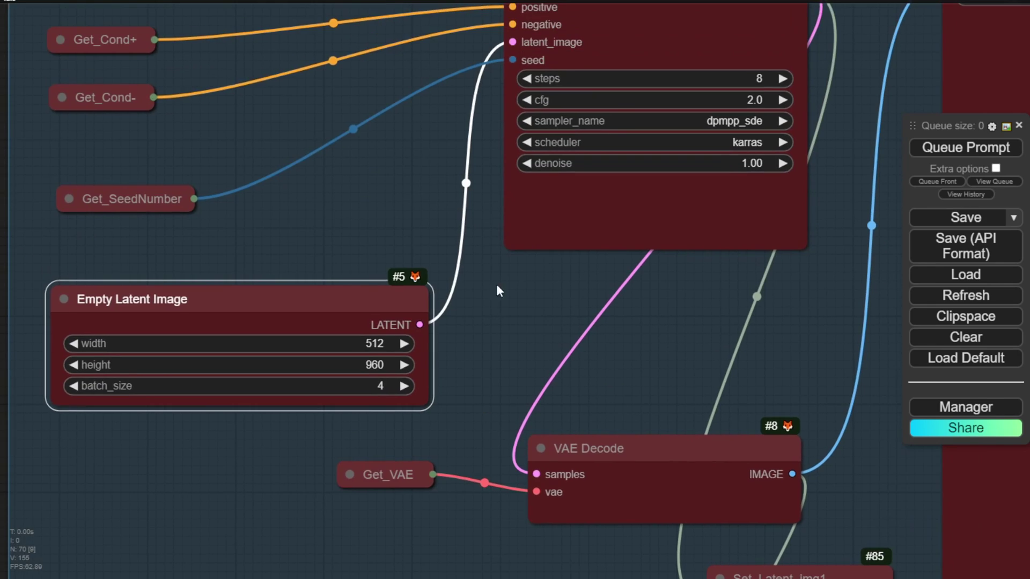
pyautogui.click(64, 198)
pyautogui.scroll(-3, 536, 225)
pyautogui.moveTo(553, 271); pyautogui.dragTo(207, 239)
pyautogui.moveTo(394, 283); pyautogui.dragTo(420, 160)
pyautogui.moveTo(94, 244); pyautogui.dragTo(90, 261)
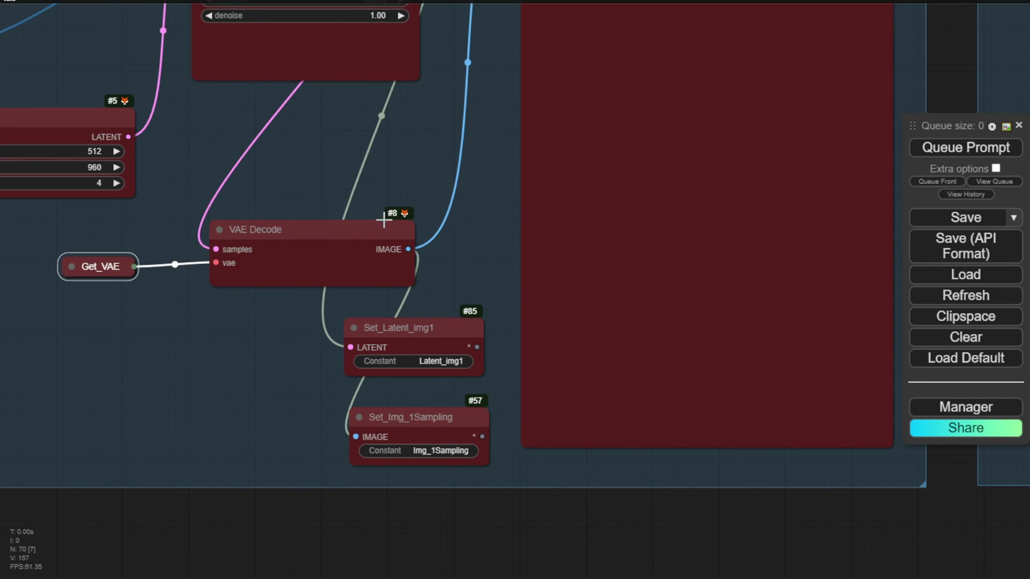
pyautogui.moveTo(397, 197); pyautogui.dragTo(220, 293)
pyautogui.scroll(-1, 234, 284)
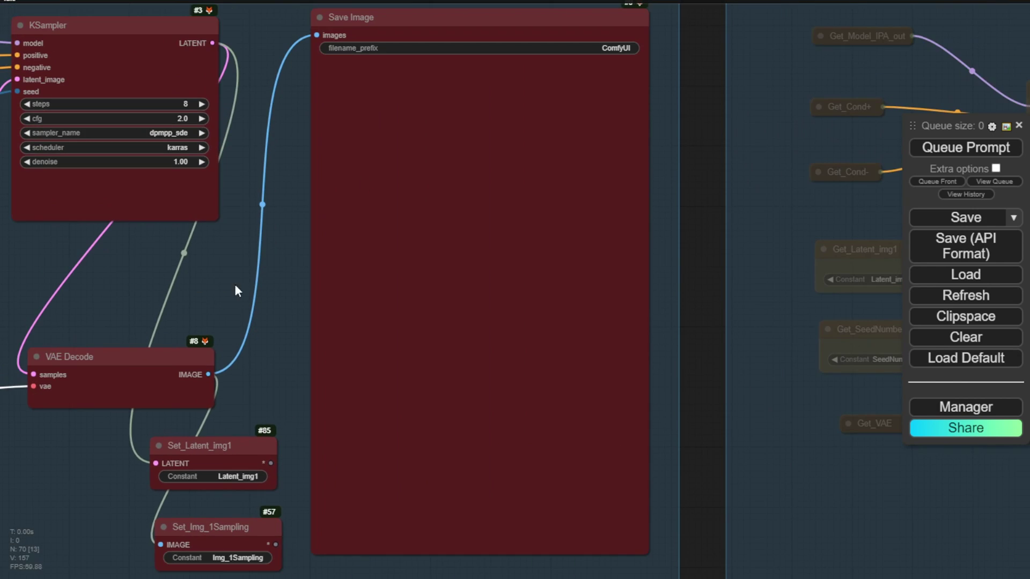
pyautogui.click(415, 19)
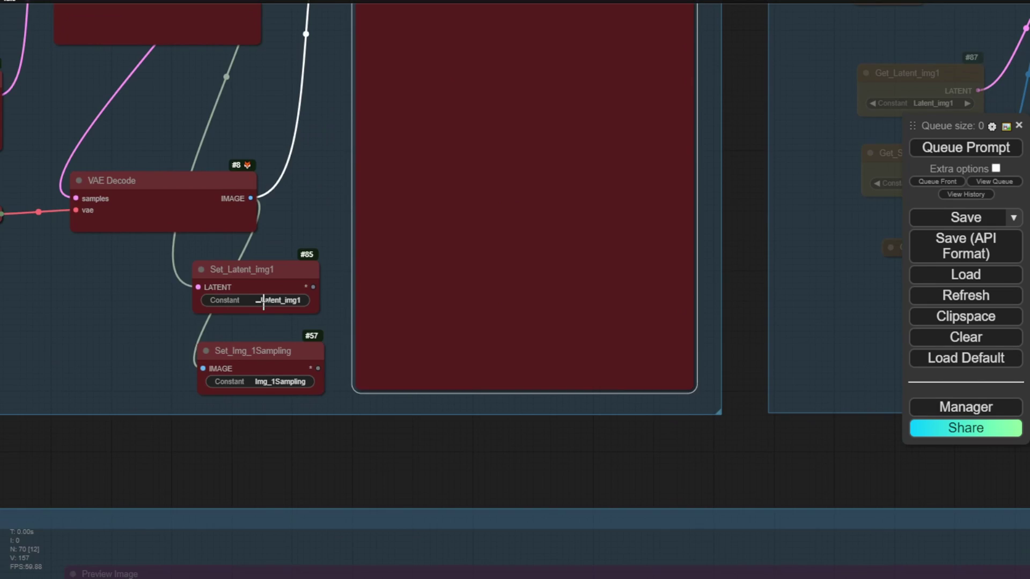
pyautogui.scroll(-5, 263, 301)
pyautogui.moveTo(368, 184); pyautogui.dragTo(621, 143)
pyautogui.scroll(1, 621, 143)
pyautogui.scroll(-3, 225, 325)
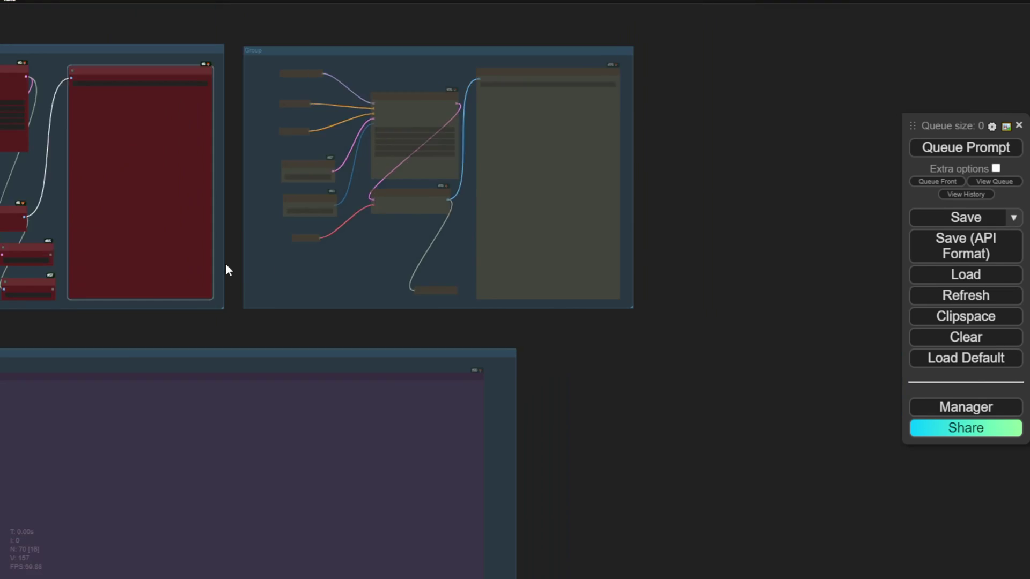
pyautogui.scroll(3, 226, 321)
pyautogui.moveTo(287, 119); pyautogui.dragTo(448, 362)
pyautogui.scroll(3, 264, 308)
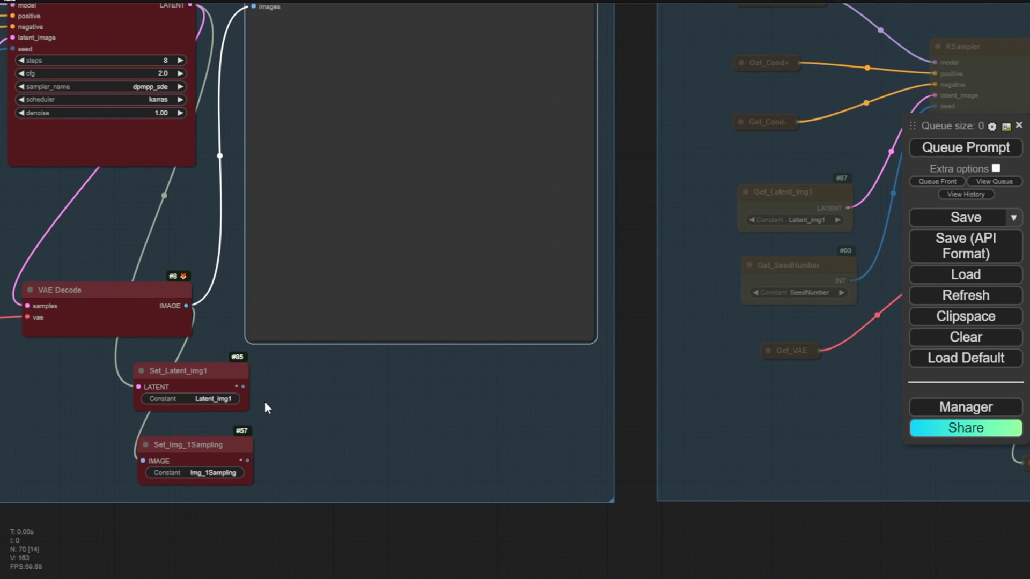
pyautogui.moveTo(284, 399); pyautogui.dragTo(300, 372)
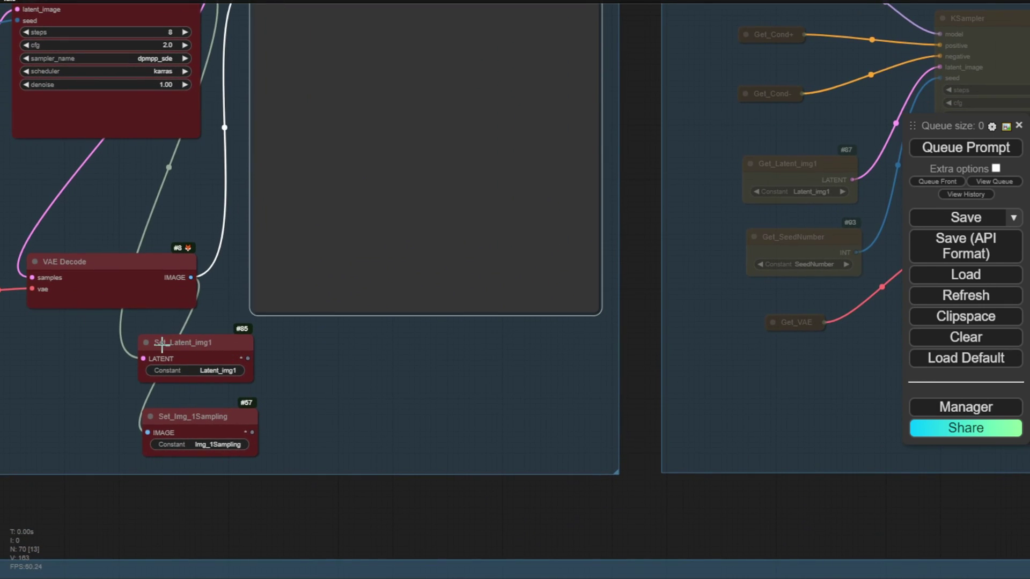
pyautogui.click(179, 429)
pyautogui.scroll(-3, 410, 395)
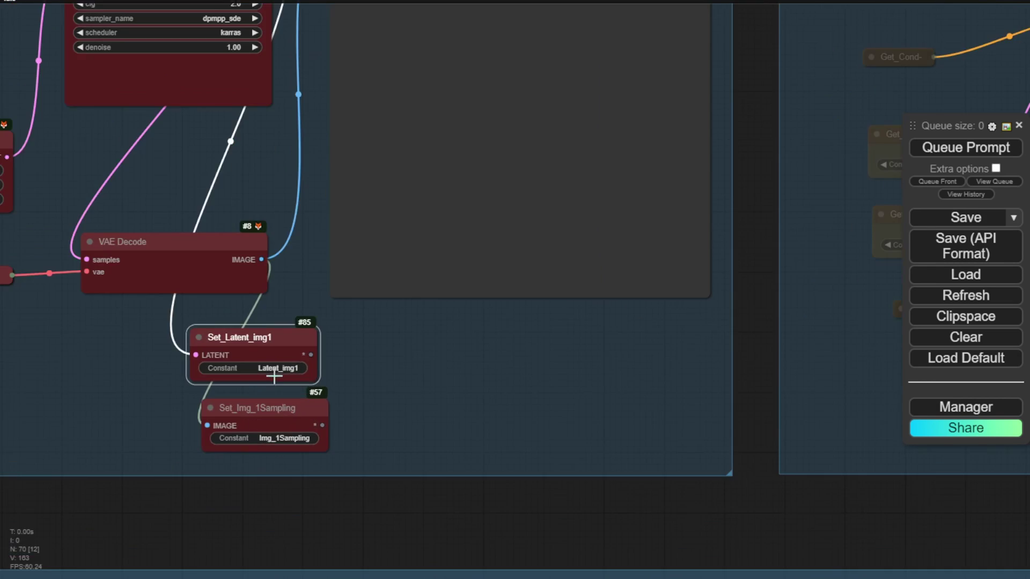
# Shift Get_Latent_img1 and Get_SeedNumber left and collapse Get_SeedNumber.
pyautogui.rightClick(396, 135)
pyautogui.scroll(5, 292, 171)
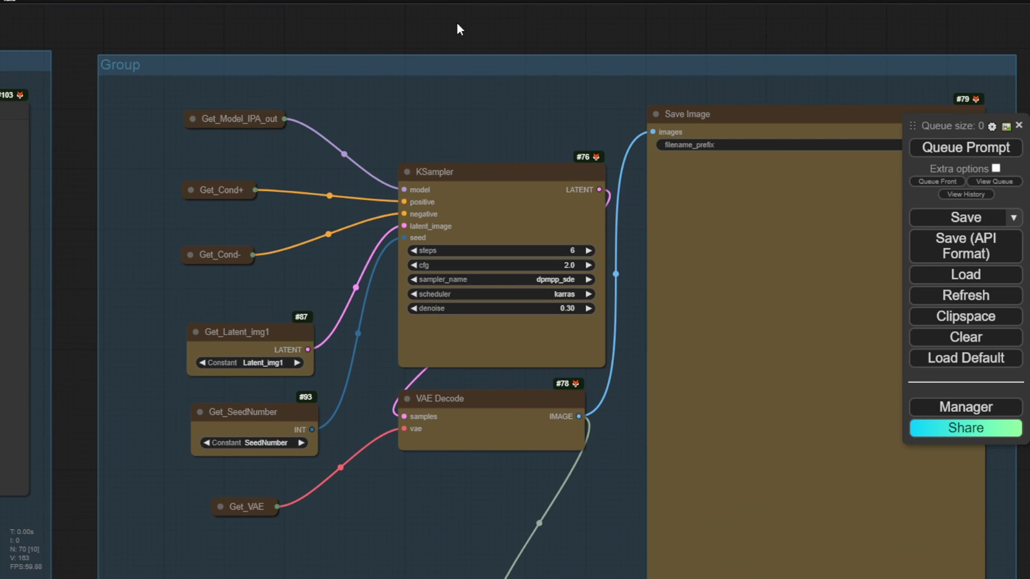
pyautogui.moveTo(457, 24); pyautogui.dragTo(361, 2)
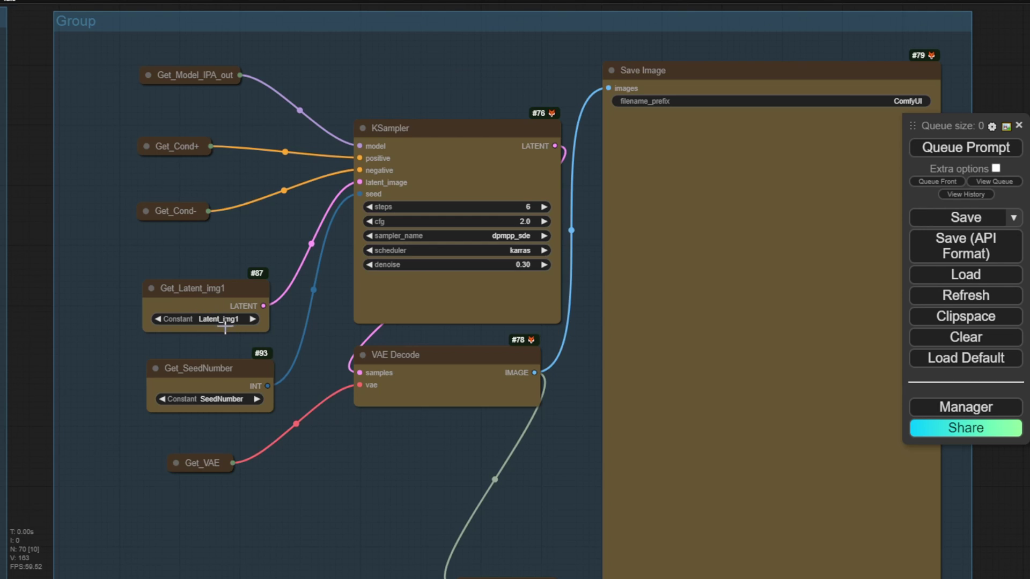
pyautogui.moveTo(213, 288); pyautogui.dragTo(146, 281)
pyautogui.moveTo(211, 369); pyautogui.dragTo(167, 369)
pyautogui.click(108, 368)
pyautogui.click(83, 436)
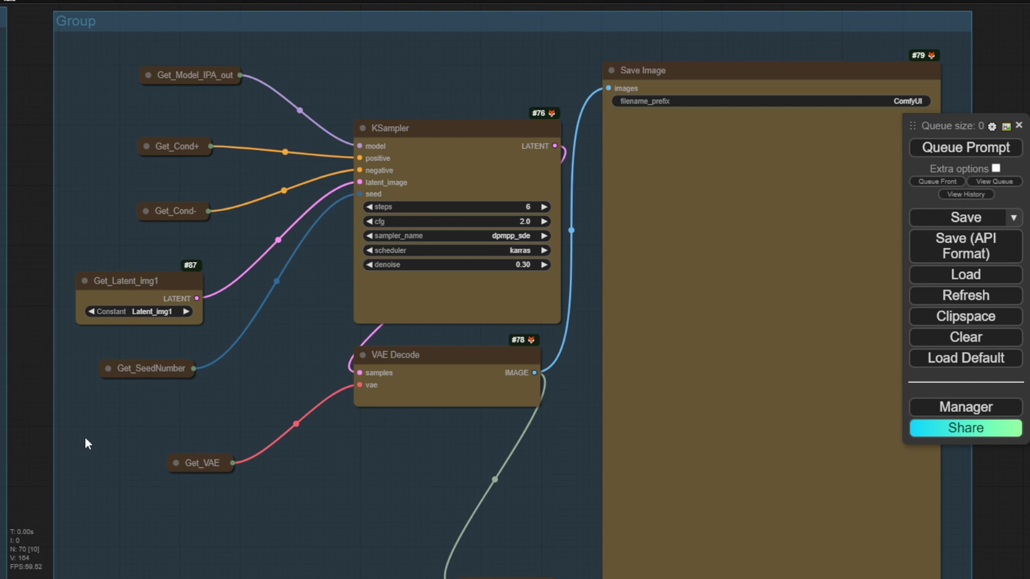
# Shift Set_Latent_img1 right in the first KSampler group, then zoom out to all groups.
pyautogui.scroll(-2, 124, 387)
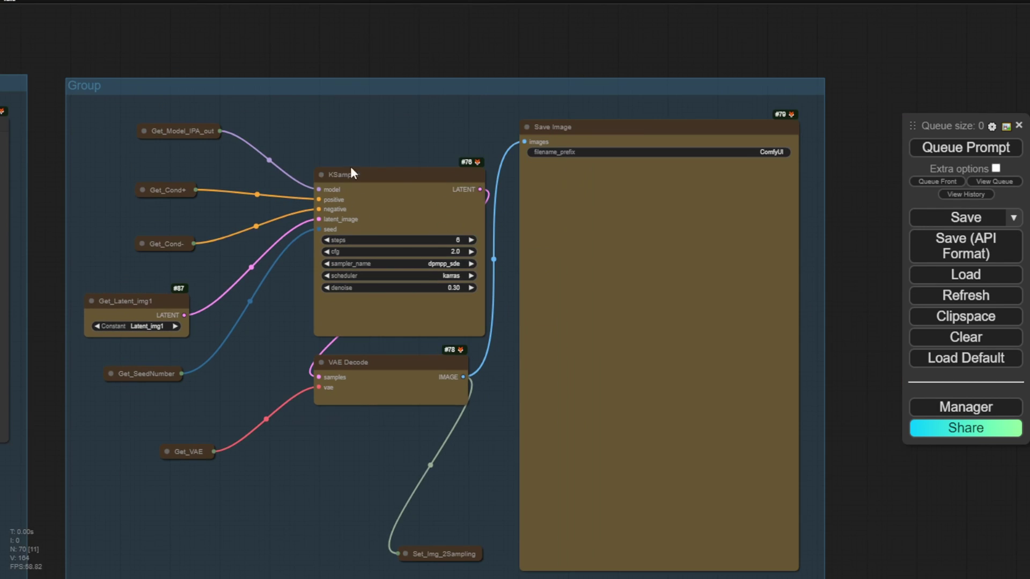
pyautogui.scroll(-5, 361, 388)
pyautogui.moveTo(159, 414); pyautogui.dragTo(536, 311)
pyautogui.scroll(6, 297, 337)
pyautogui.scroll(-2, 247, 371)
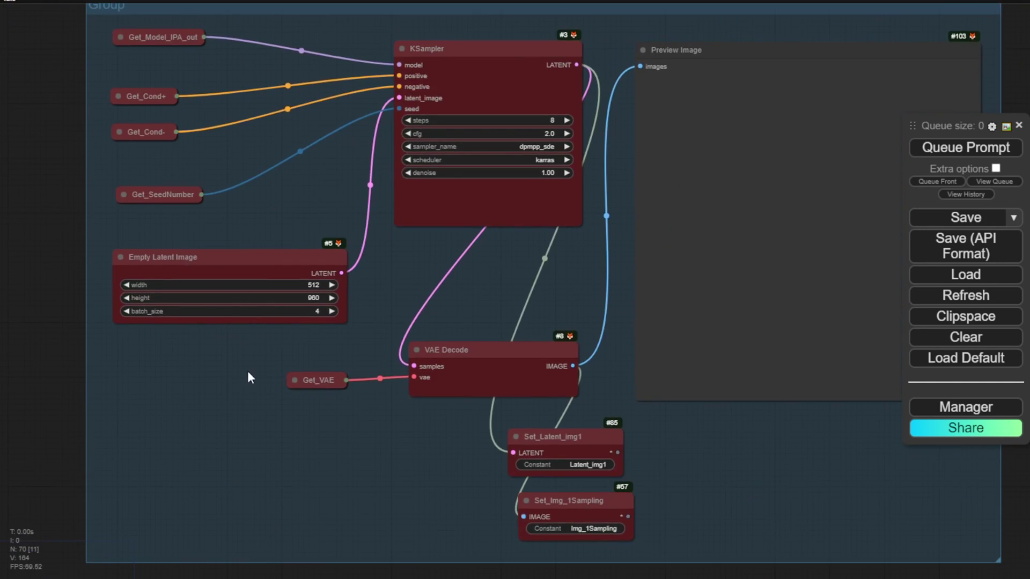
pyautogui.scroll(-1, 685, 456)
pyautogui.moveTo(510, 432); pyautogui.dragTo(370, 370)
pyautogui.scroll(1, 738, 363)
pyautogui.moveTo(738, 364); pyautogui.dragTo(334, 257)
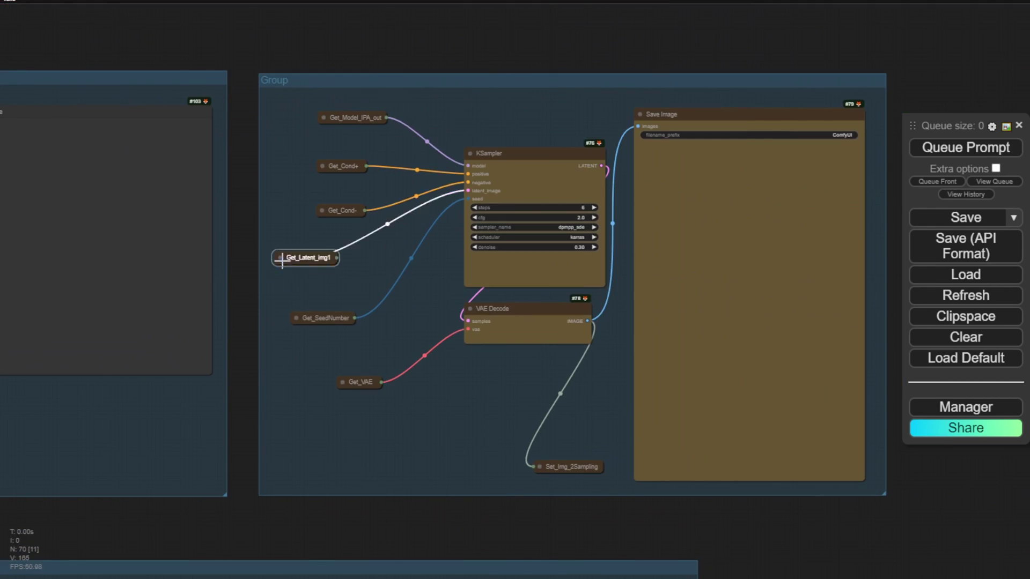
pyautogui.scroll(6, 496, 226)
pyautogui.scroll(-5, 641, 284)
pyautogui.moveTo(537, 257); pyautogui.dragTo(253, 315)
# Set the bypassed face-detail group's nodes back to Always.
pyautogui.moveTo(141, 414); pyautogui.dragTo(338, 482)
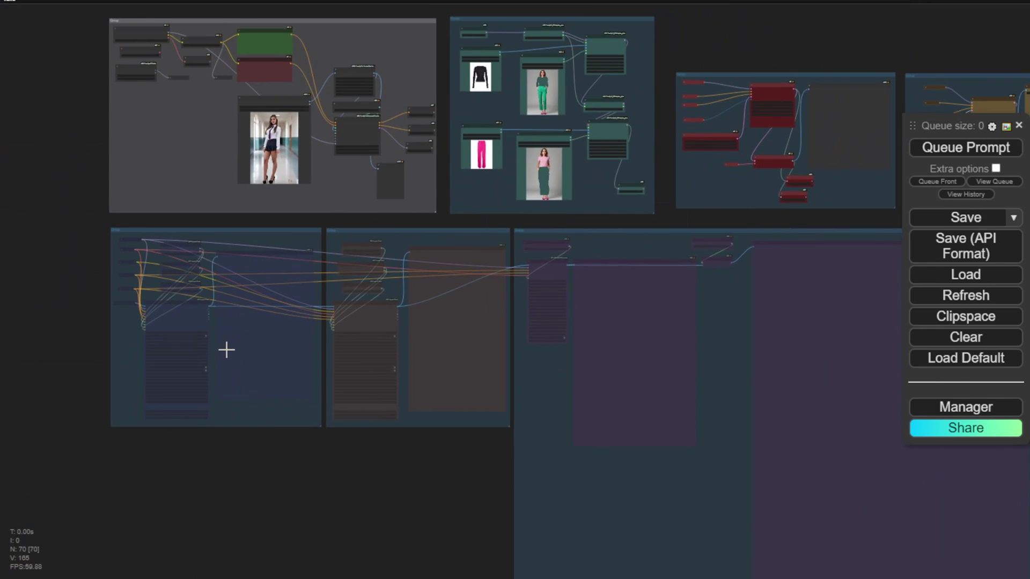
pyautogui.scroll(8, 230, 349)
pyautogui.scroll(4, 315, 92)
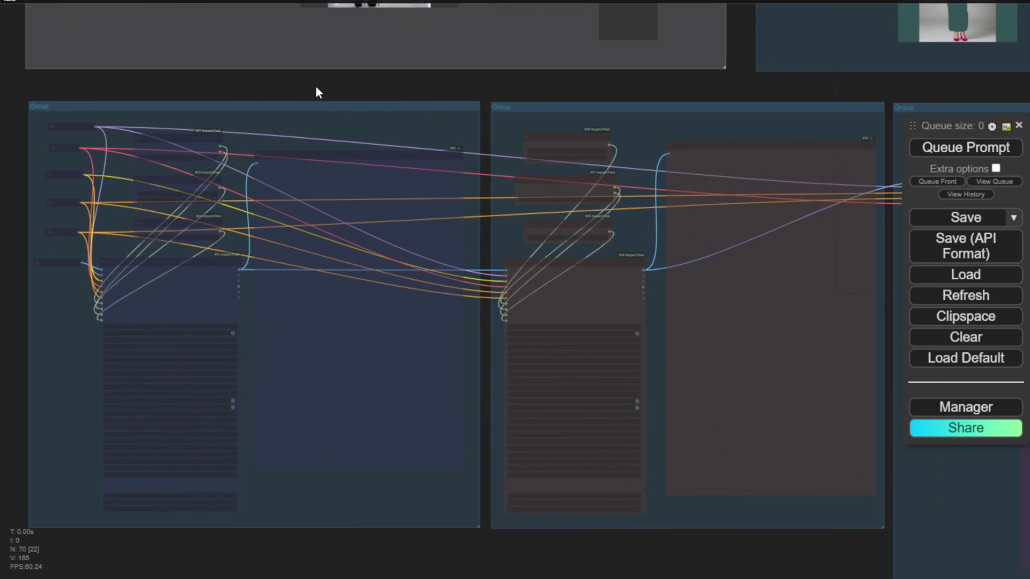
pyautogui.rightClick(286, 103)
pyautogui.click(342, 218)
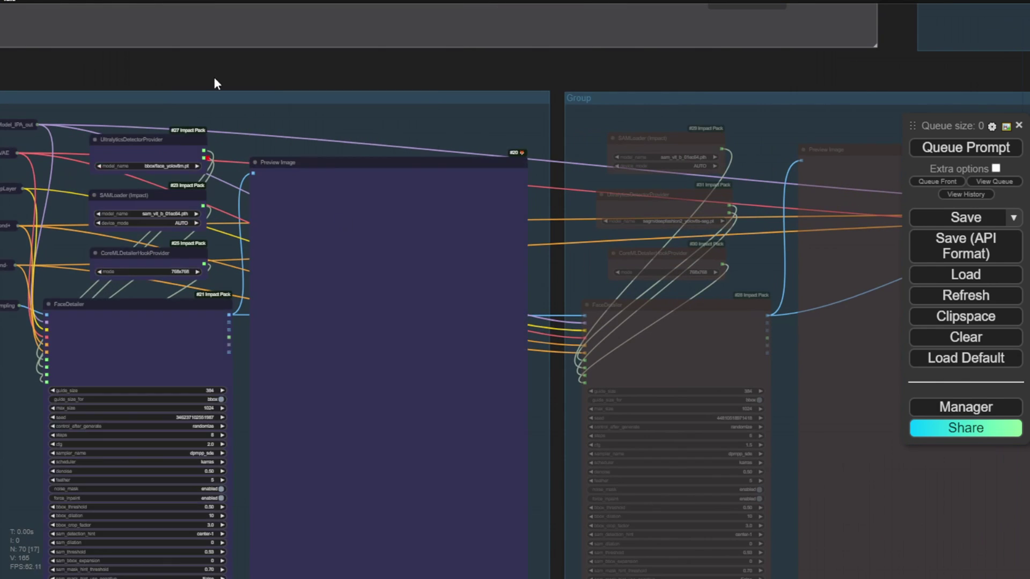
# Review the detector models available in the first FaceDetailer's UltralyticsDetectorProvider.
pyautogui.moveTo(217, 73); pyautogui.dragTo(318, 52)
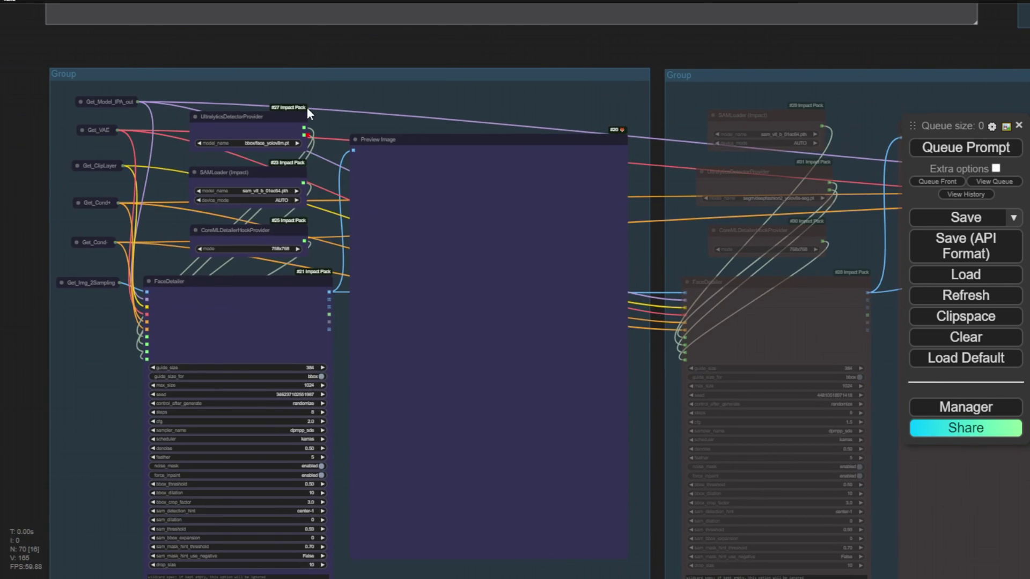
pyautogui.scroll(3, 316, 108)
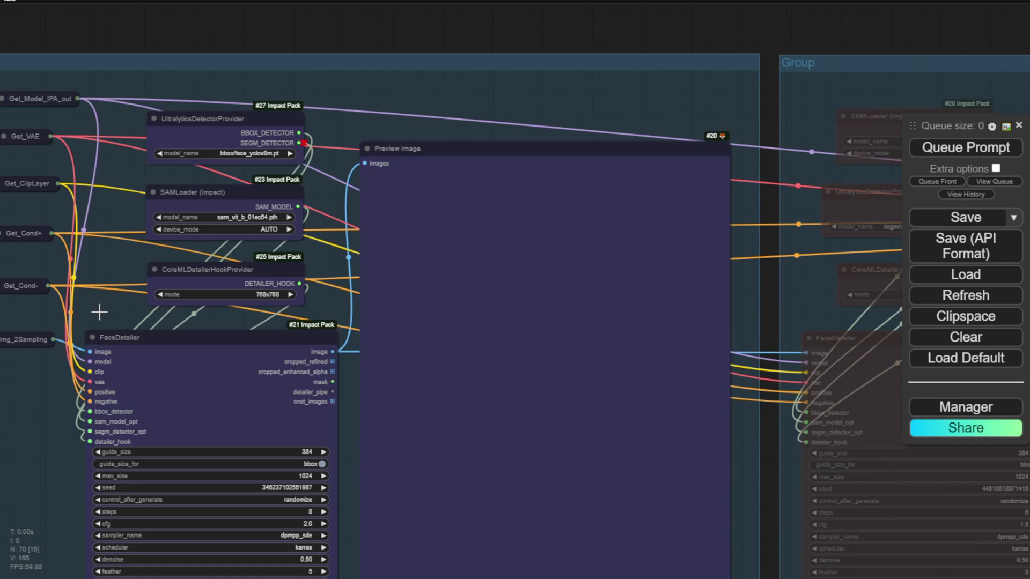
pyautogui.scroll(4, 110, 317)
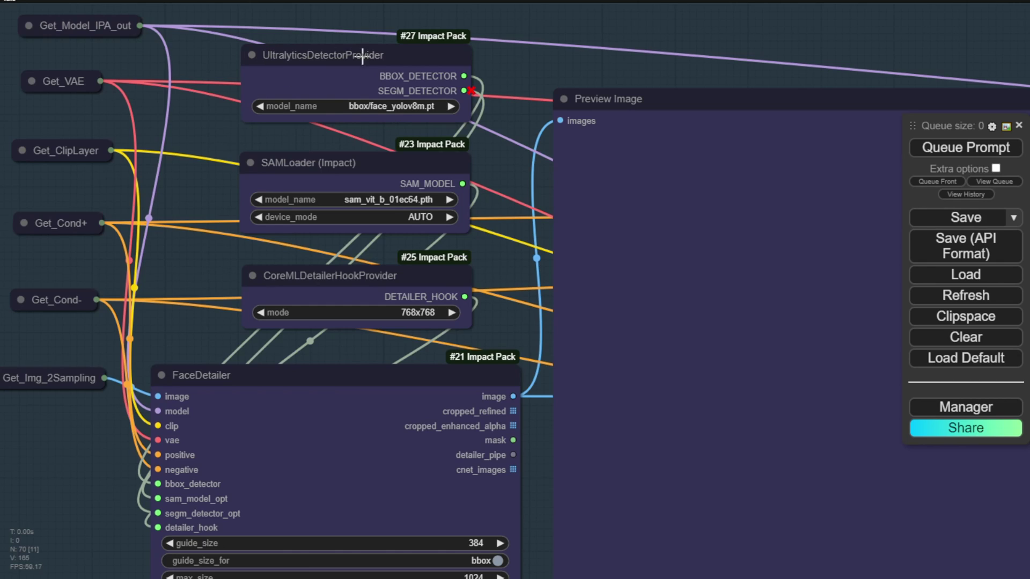
pyautogui.click(369, 107)
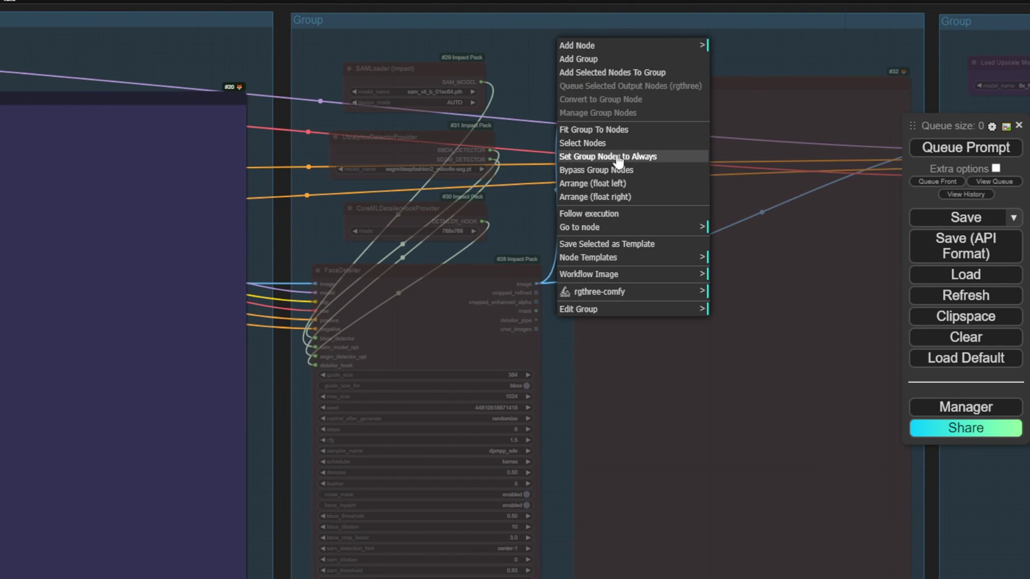
# Set the deepfashion2 clothing detailer group's nodes to Always and review its model list.
pyautogui.click(616, 160)
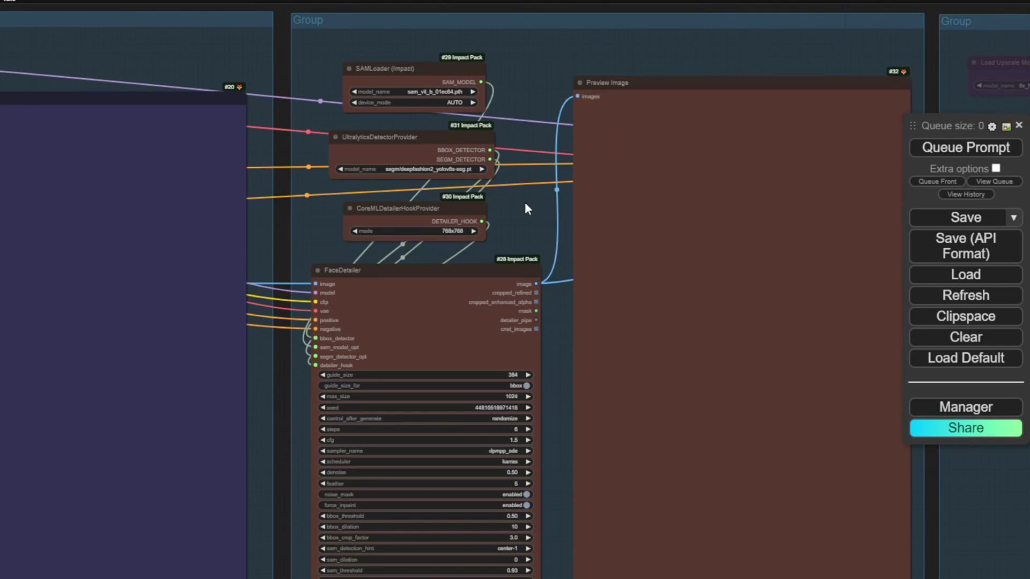
pyautogui.scroll(5, 524, 202)
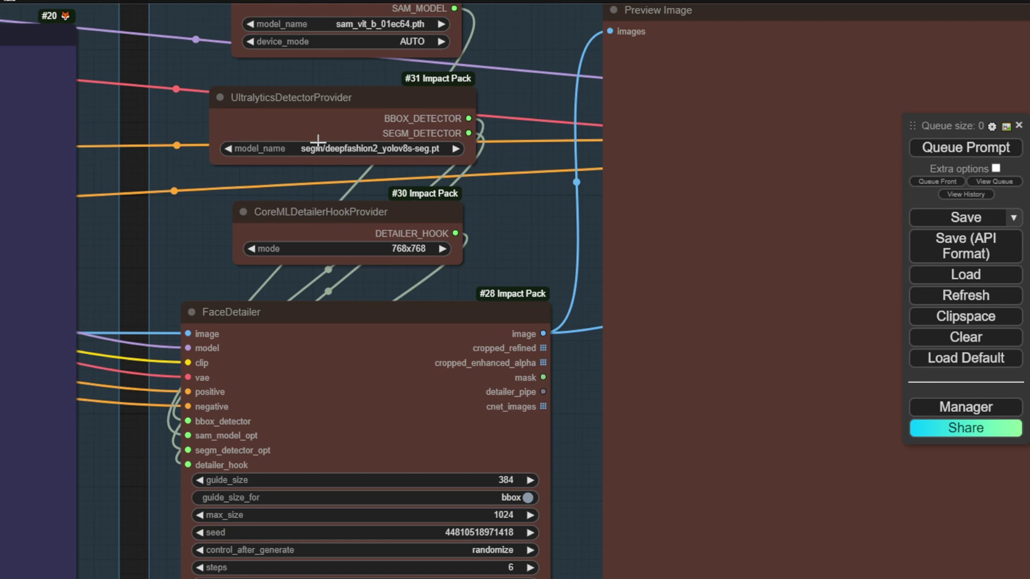
pyautogui.scroll(-1, 537, 189)
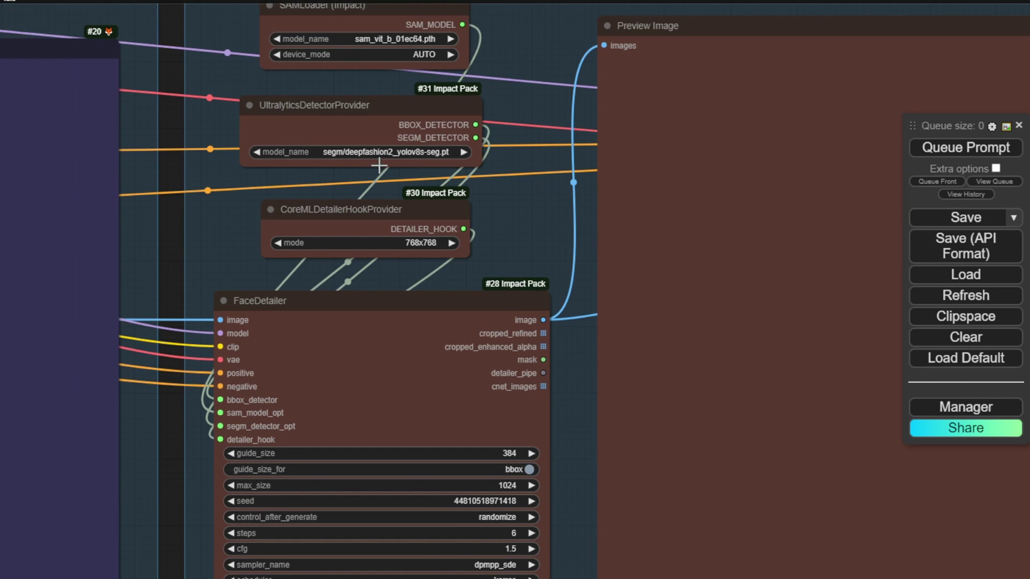
pyautogui.scroll(2, 362, 116)
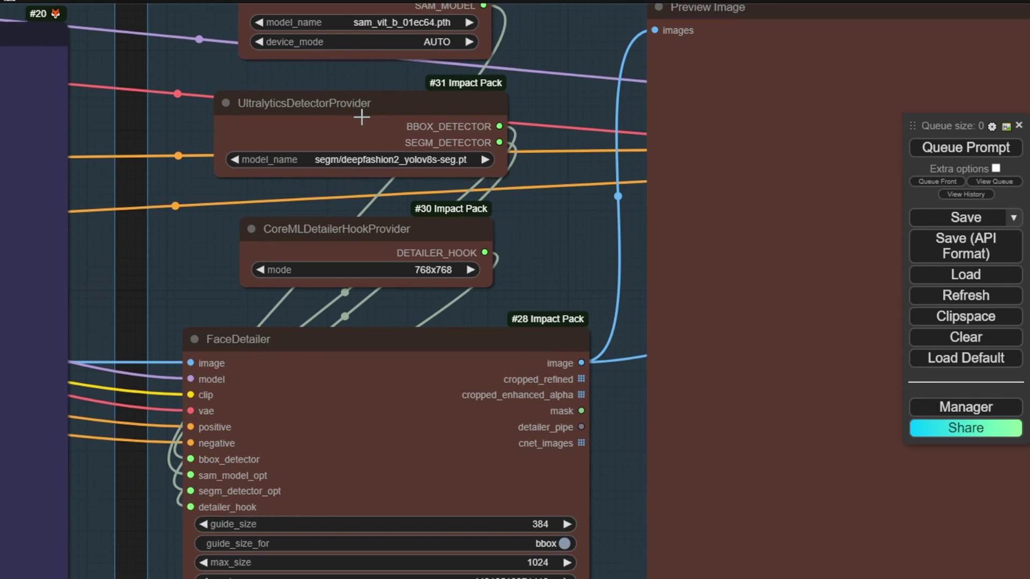
pyautogui.scroll(2, 383, 161)
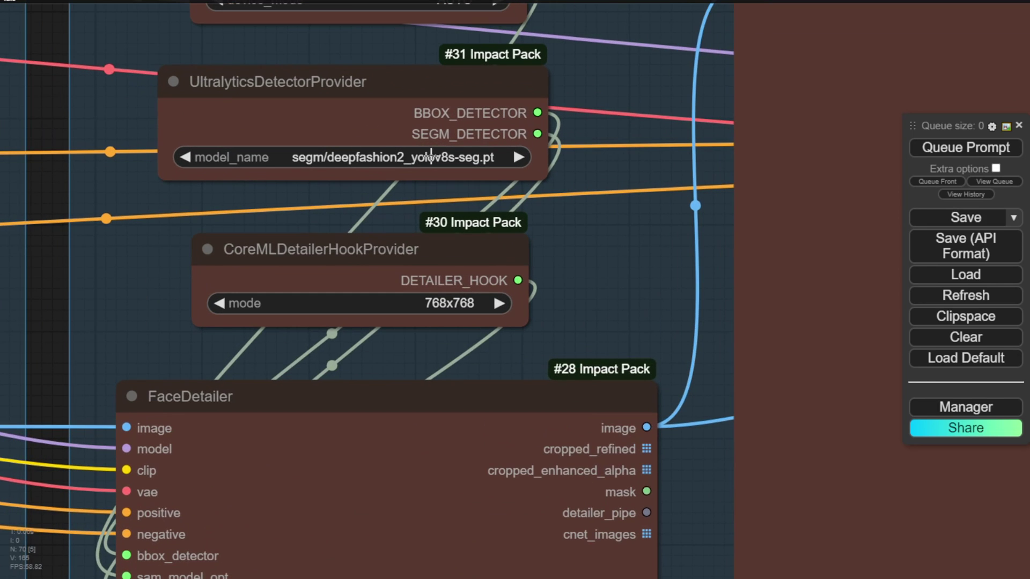
pyautogui.scroll(-4, 391, 158)
# Change Ultimate SD Upscale's upscale_by from 1.20 to 1.5 and select its Preview Image node.
pyautogui.moveTo(879, 161); pyautogui.dragTo(497, 153)
pyautogui.scroll(1, 496, 154)
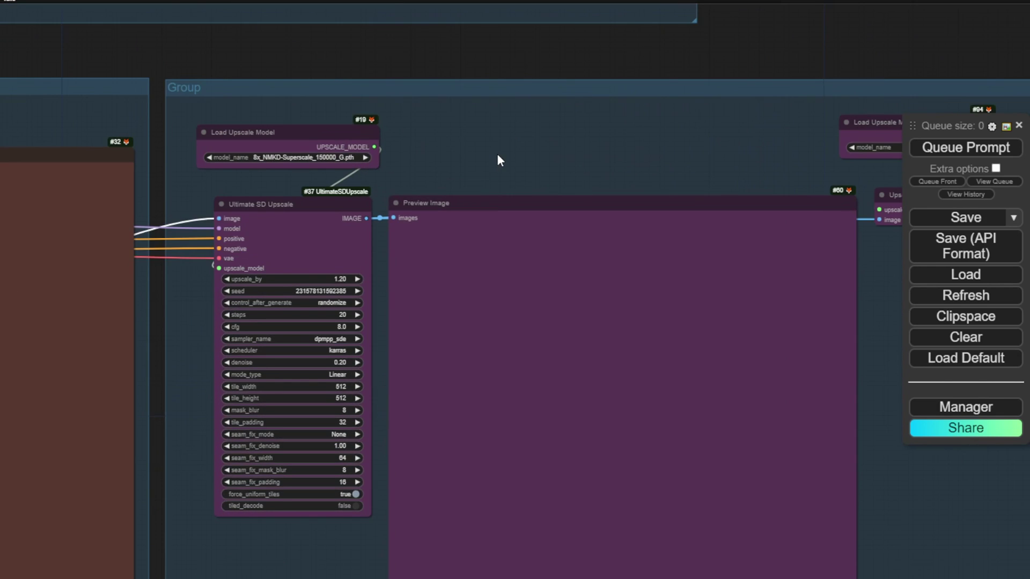
pyautogui.scroll(-1, 496, 153)
pyautogui.moveTo(501, 62); pyautogui.dragTo(318, 19)
pyautogui.moveTo(265, 86); pyautogui.dragTo(540, 103)
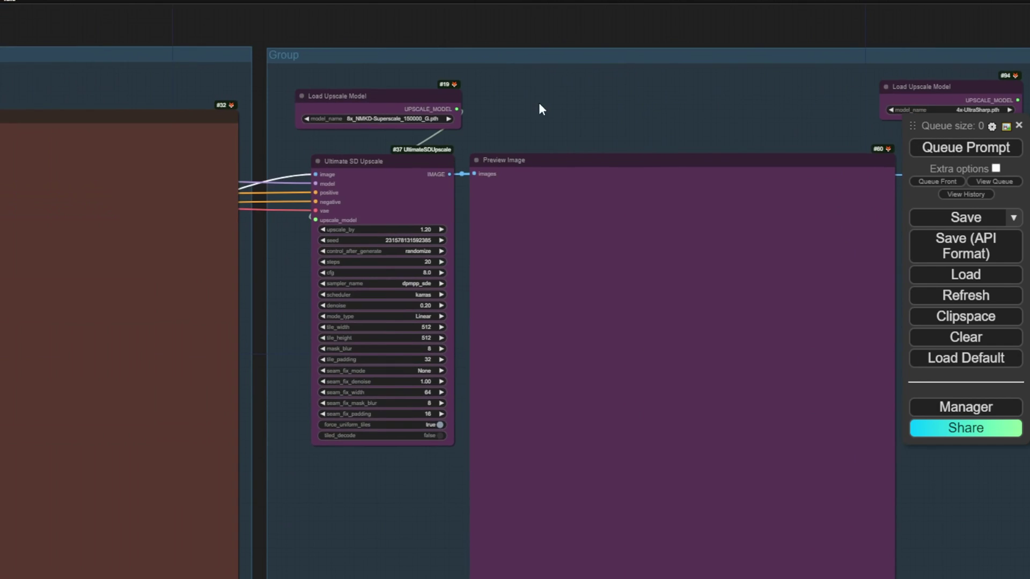
pyautogui.scroll(6, 412, 150)
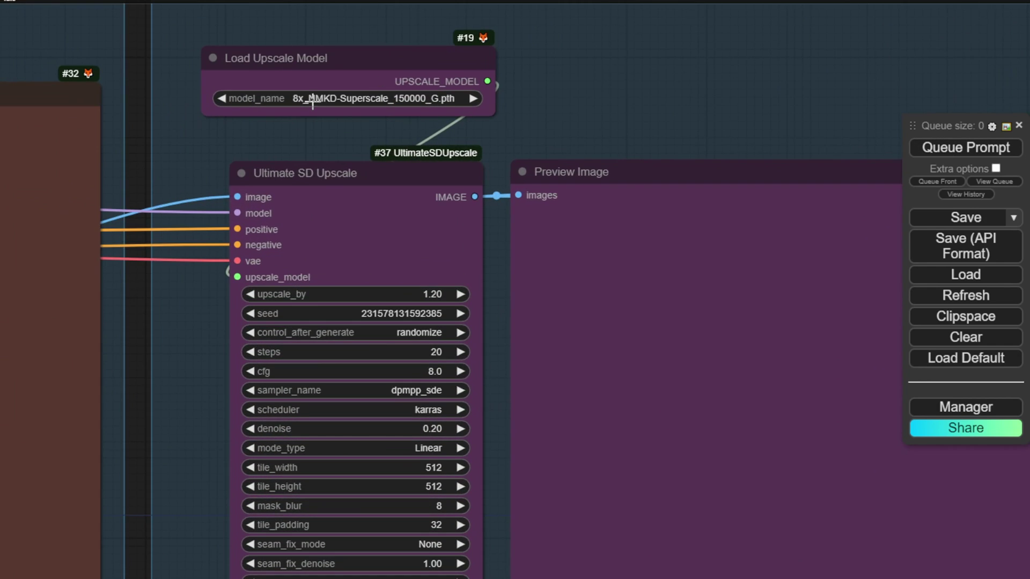
pyautogui.scroll(2, 337, 99)
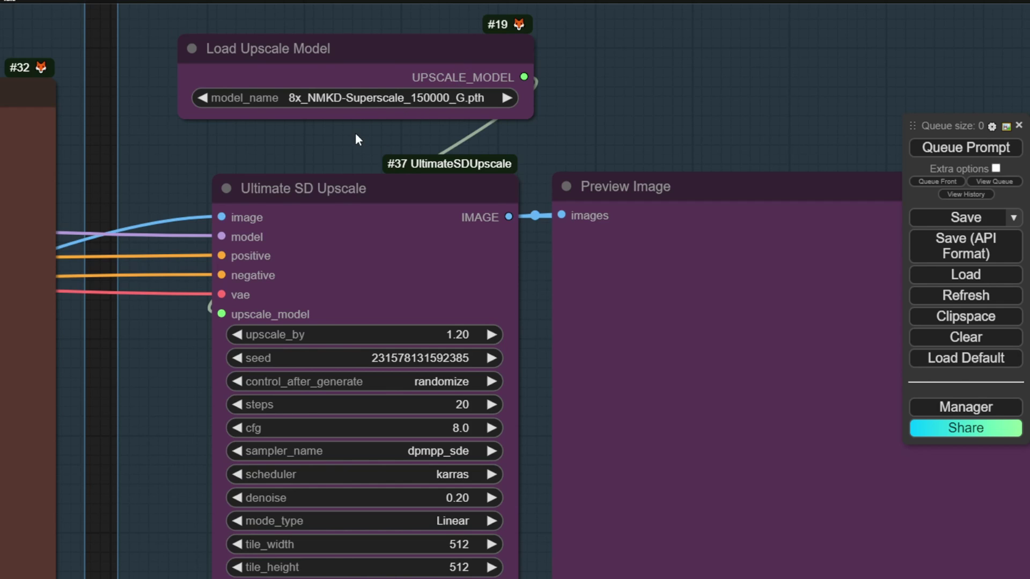
pyautogui.moveTo(357, 138); pyautogui.dragTo(263, 33)
pyautogui.click(389, 334)
pyautogui.write('1.5')
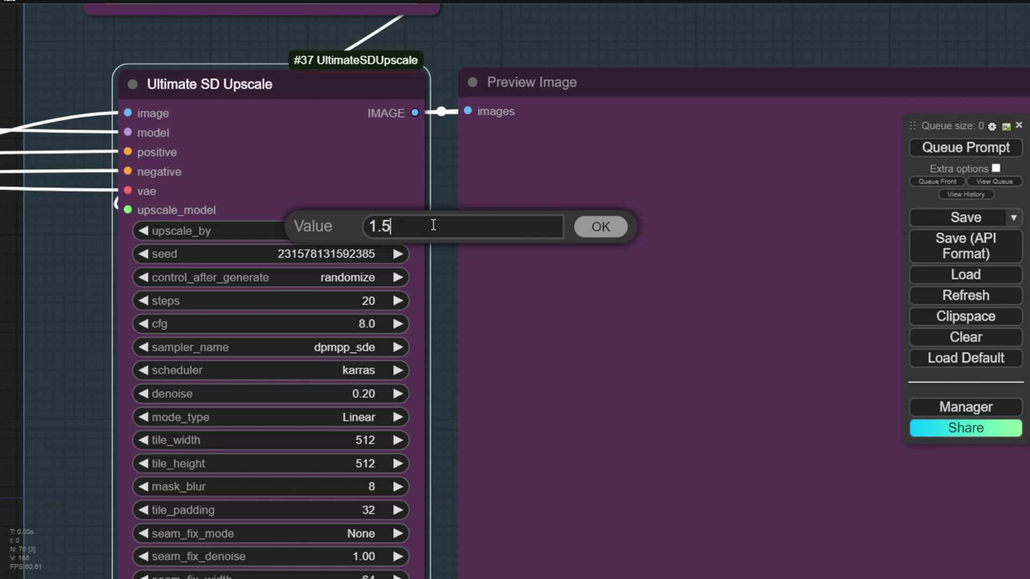
pyautogui.press('Return')
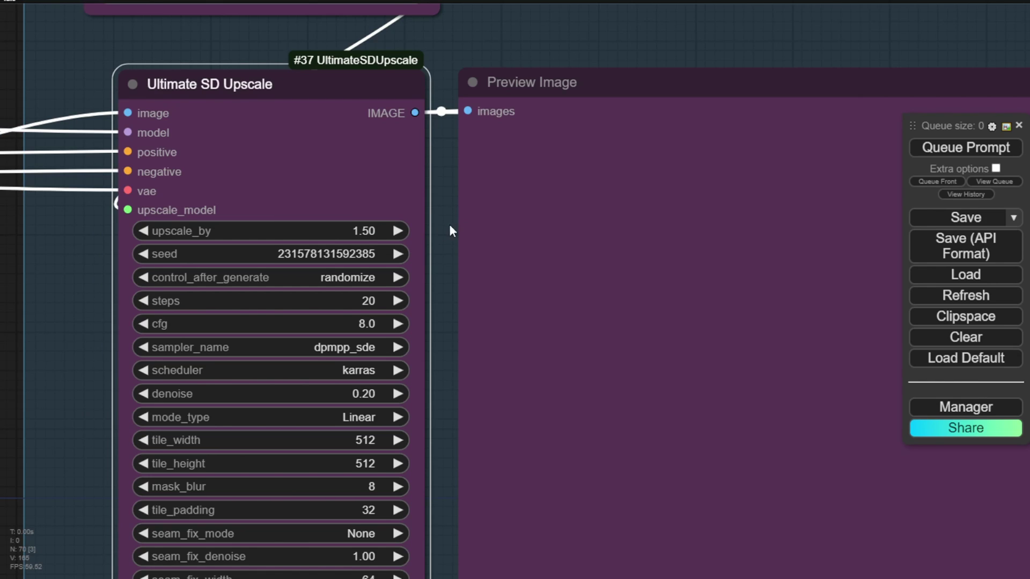
pyautogui.click(454, 224)
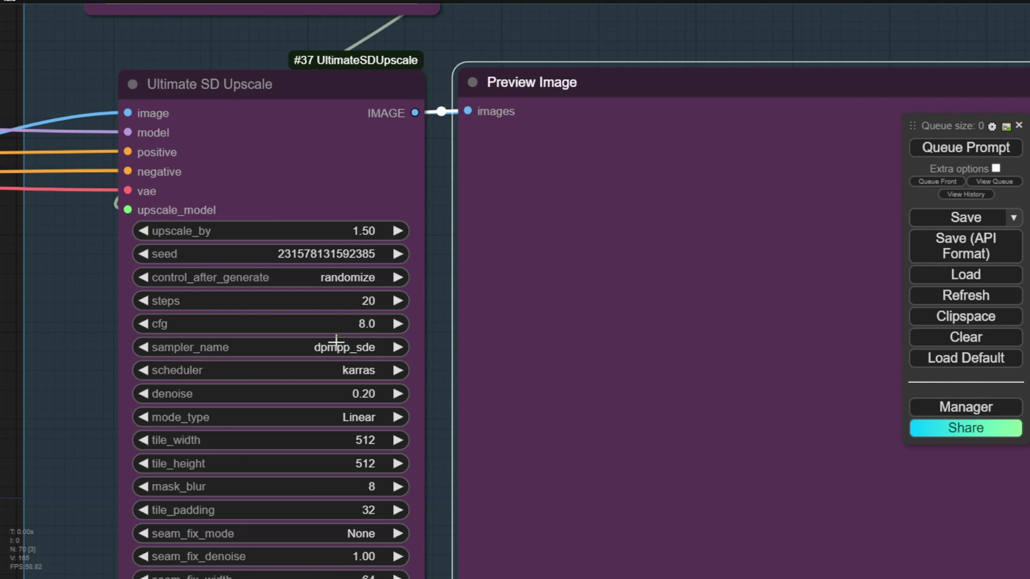
pyautogui.scroll(-2, 407, 289)
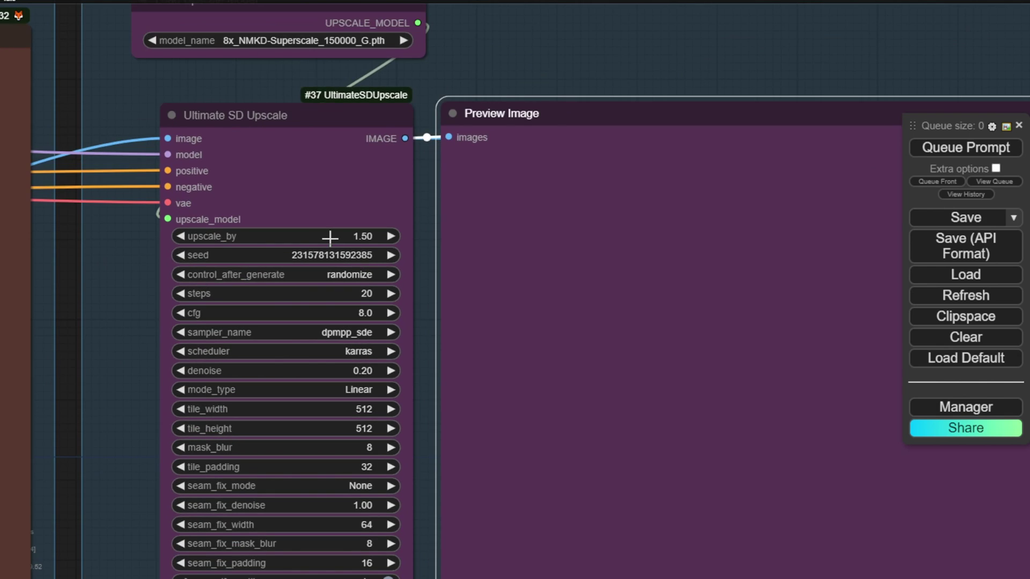
# Nudge the Upscale Image (using Model) node slightly up-right and widen it.
pyautogui.scroll(-1, 333, 239)
pyautogui.scroll(-3, 772, 122)
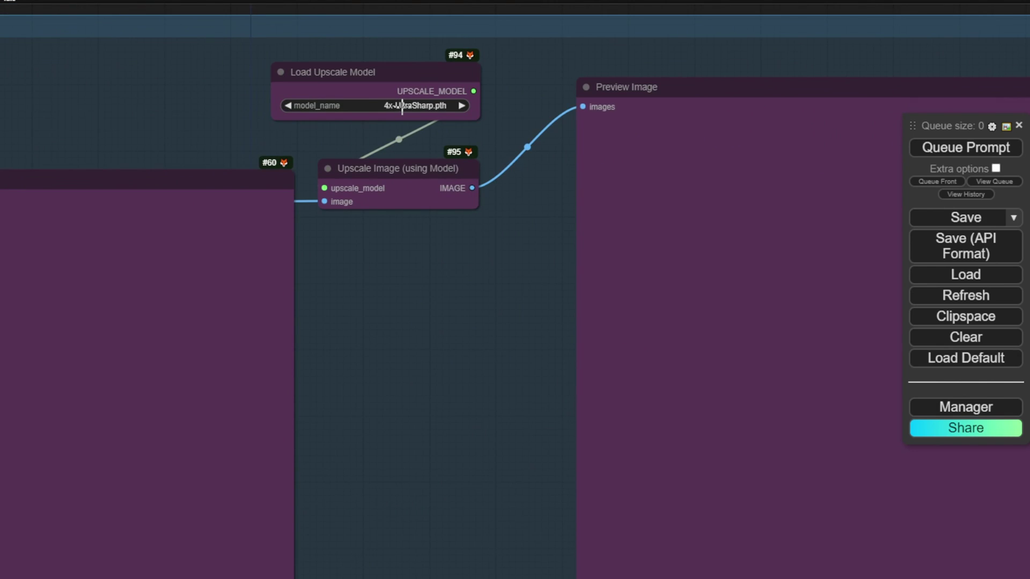
pyautogui.scroll(3, 439, 158)
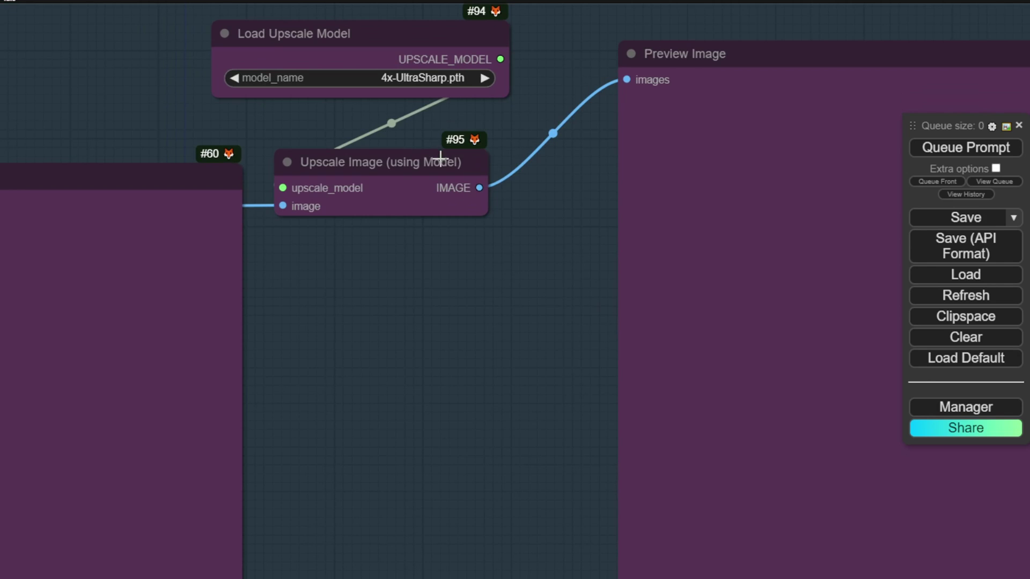
pyautogui.moveTo(440, 158); pyautogui.dragTo(453, 151)
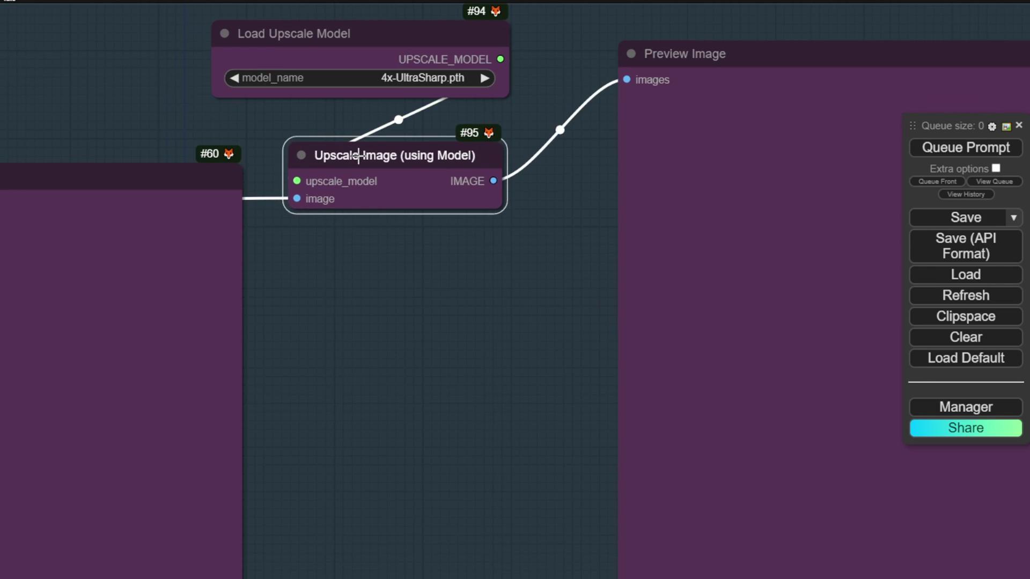
pyautogui.scroll(1, 395, 156)
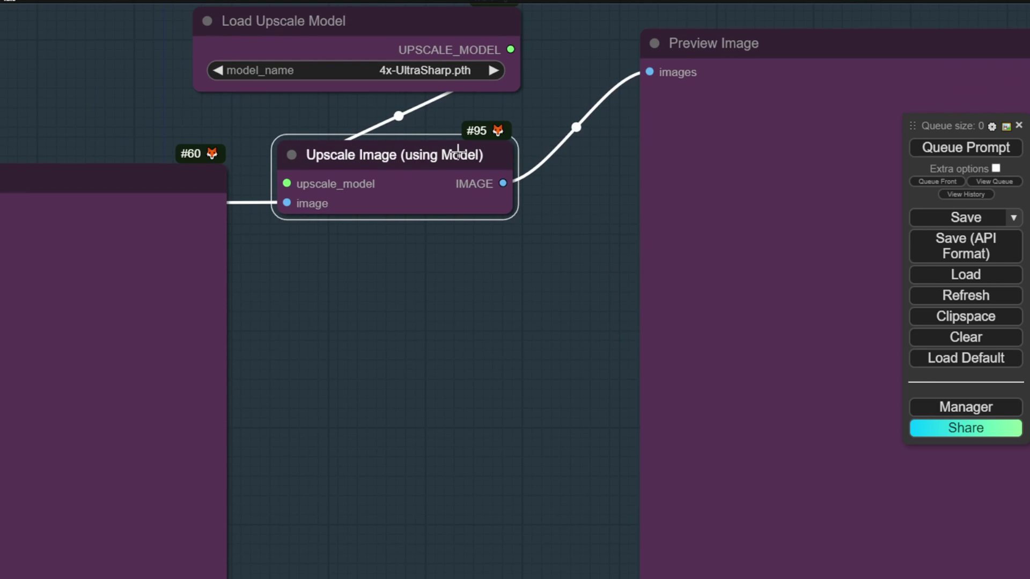
pyautogui.moveTo(513, 208); pyautogui.dragTo(558, 200)
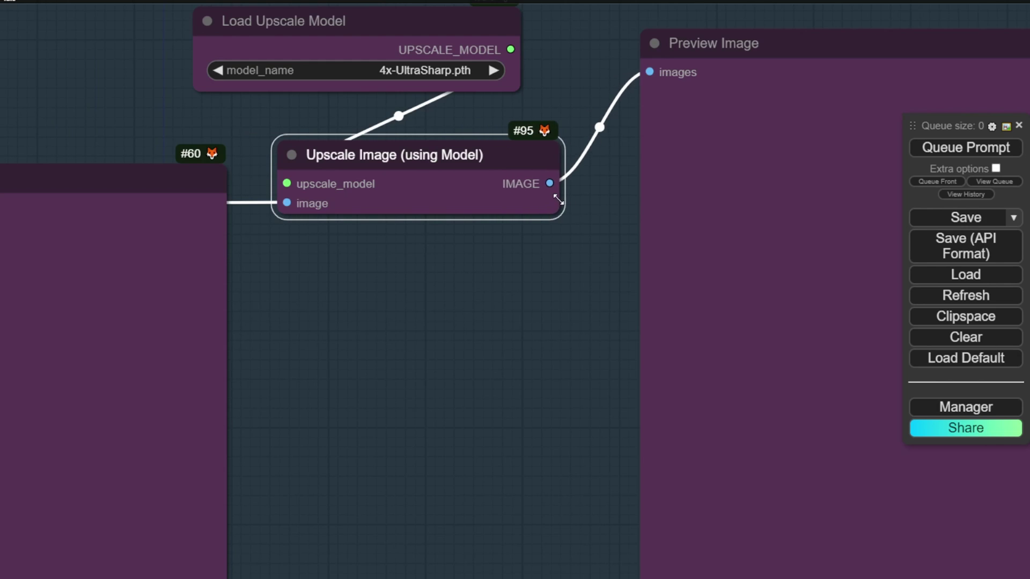
# Check the Preview Image node's options, then zoom out to show the other workflow groups.
pyautogui.scroll(-12, 573, 350)
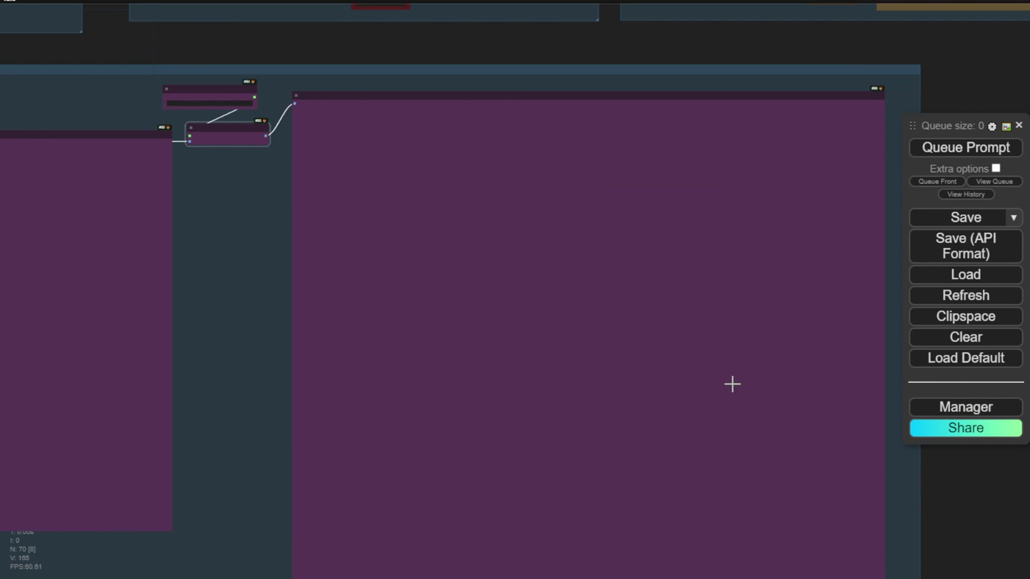
pyautogui.scroll(3, 731, 267)
pyautogui.scroll(-2, 152, 254)
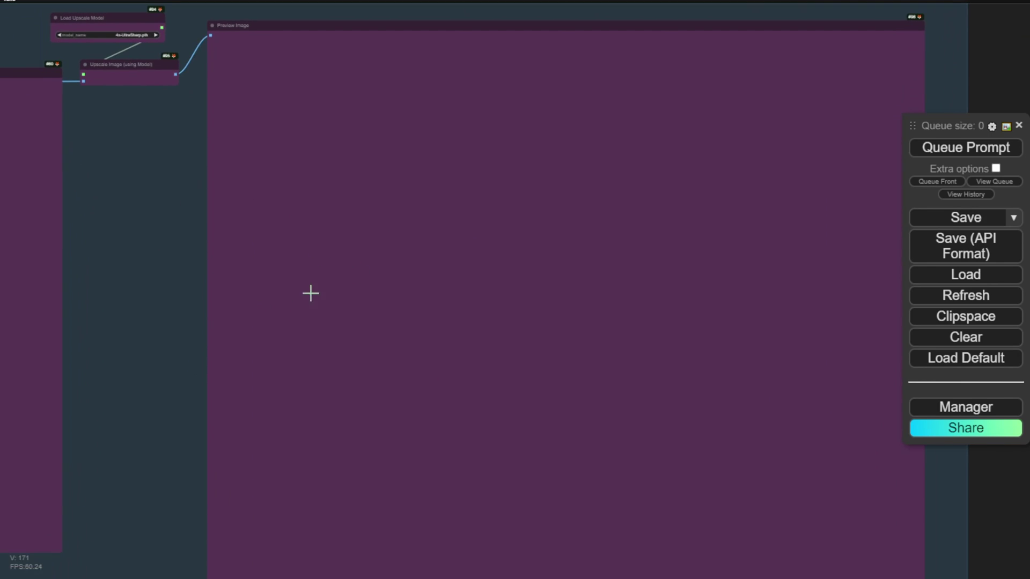
pyautogui.rightClick(319, 256)
pyautogui.click(109, 228)
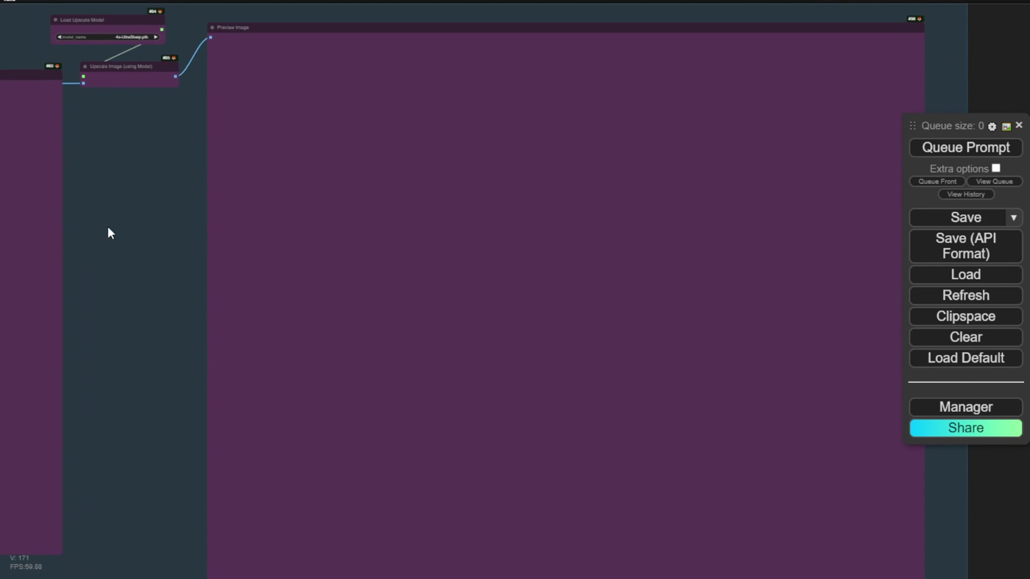
pyautogui.scroll(-2, 152, 288)
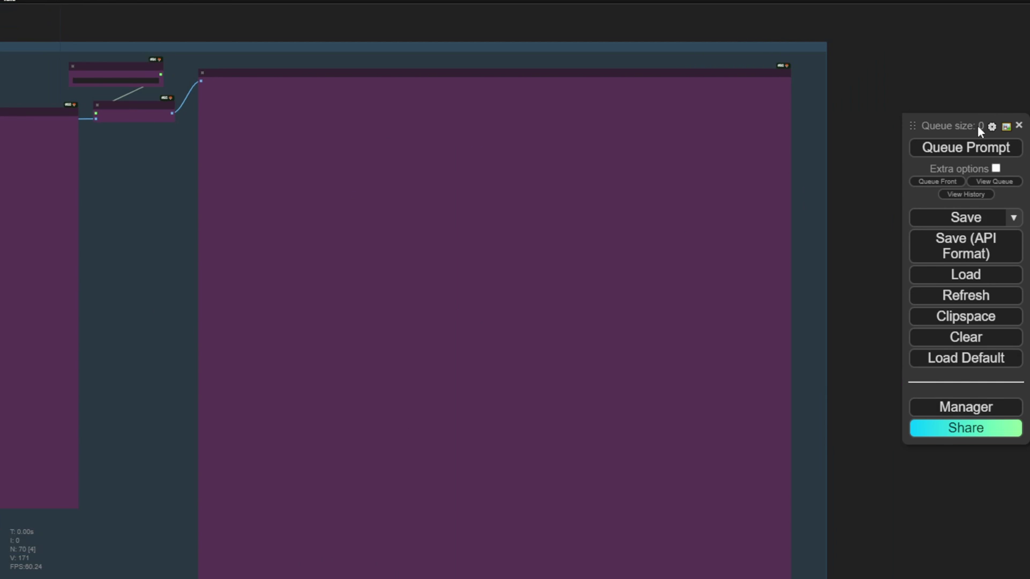
pyautogui.scroll(-2, 173, 220)
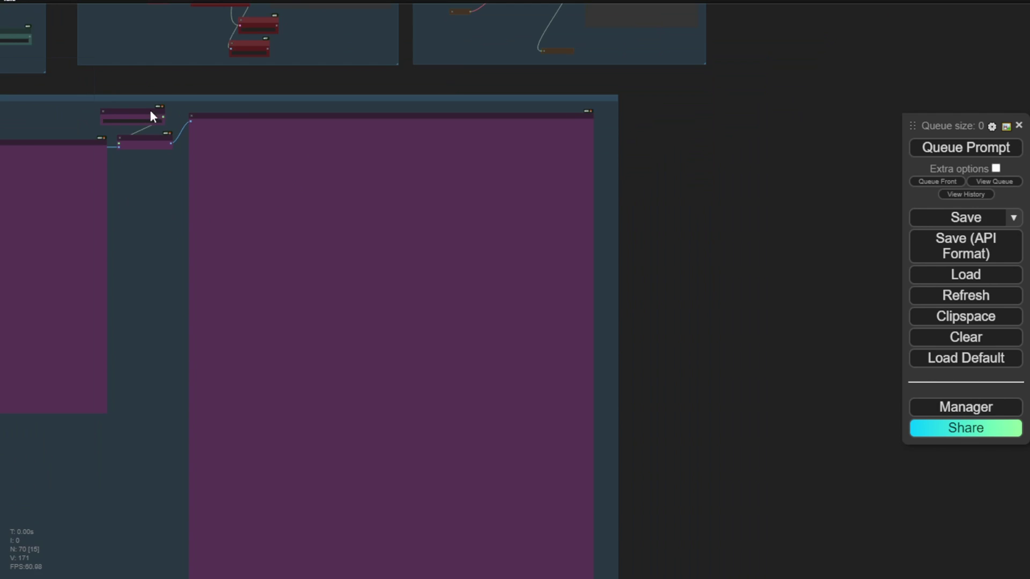
pyautogui.moveTo(212, 85); pyautogui.dragTo(650, 223)
pyautogui.scroll(-5, 564, 80)
pyautogui.scroll(3, 258, 200)
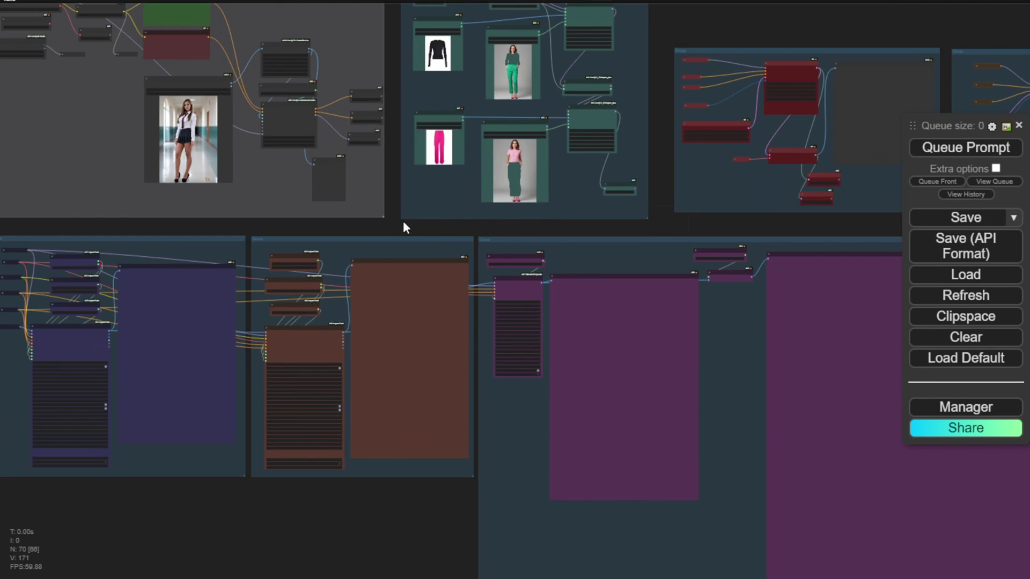
pyautogui.moveTo(400, 229); pyautogui.dragTo(338, 331)
pyautogui.scroll(10, 391, 214)
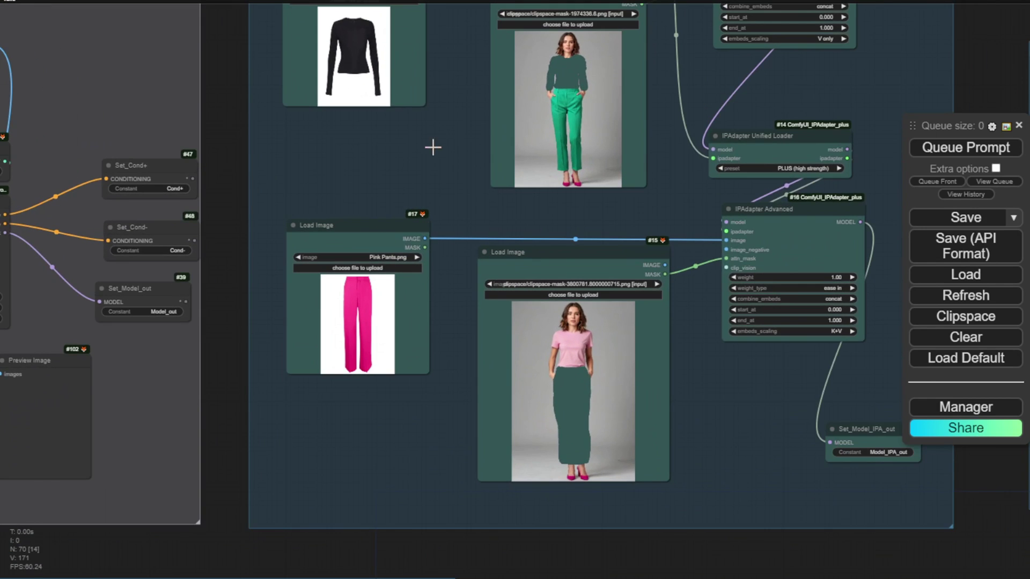
pyautogui.scroll(3, 343, 83)
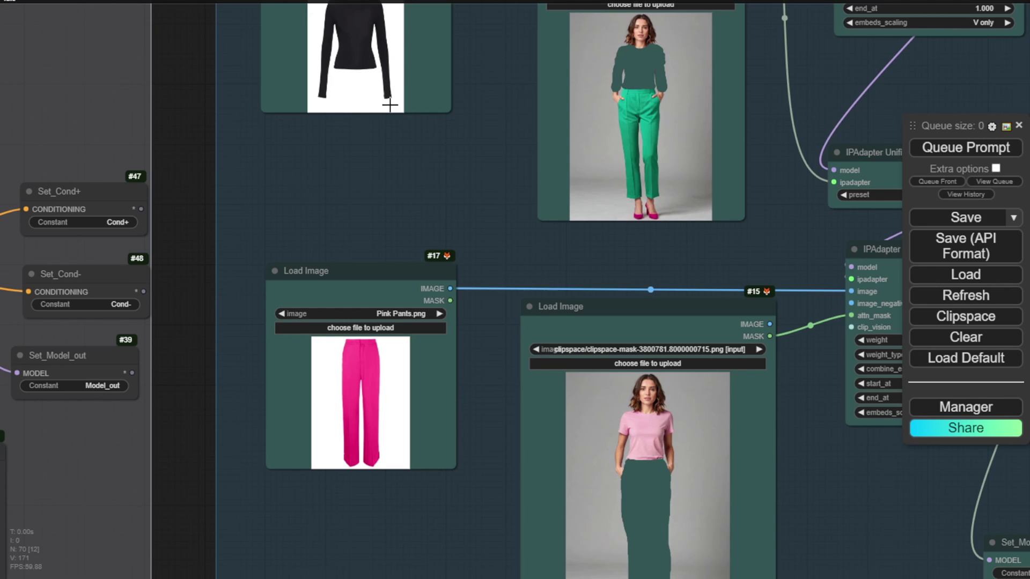
pyautogui.scroll(-1, 397, 193)
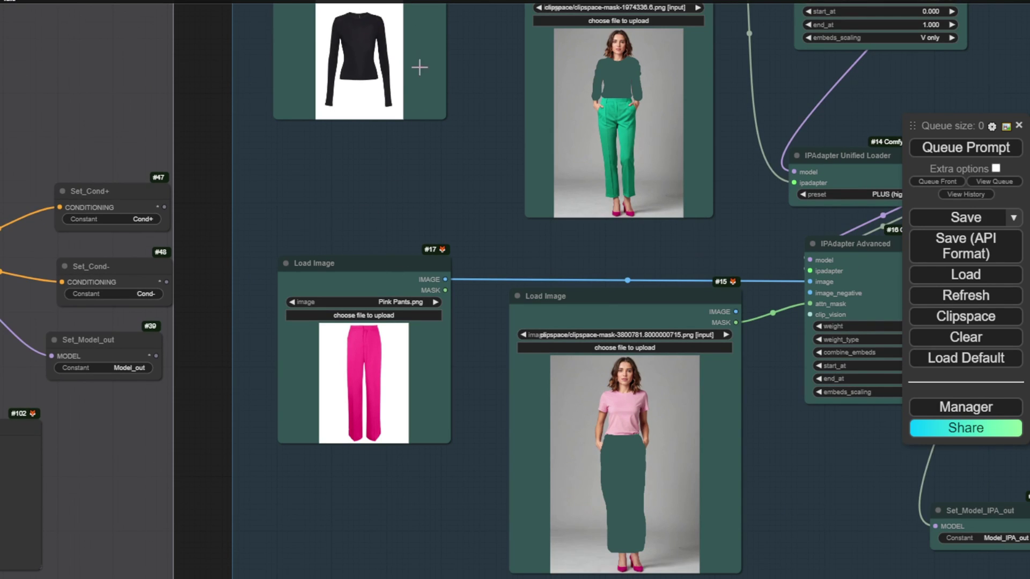
pyautogui.moveTo(404, 229); pyautogui.dragTo(457, 124)
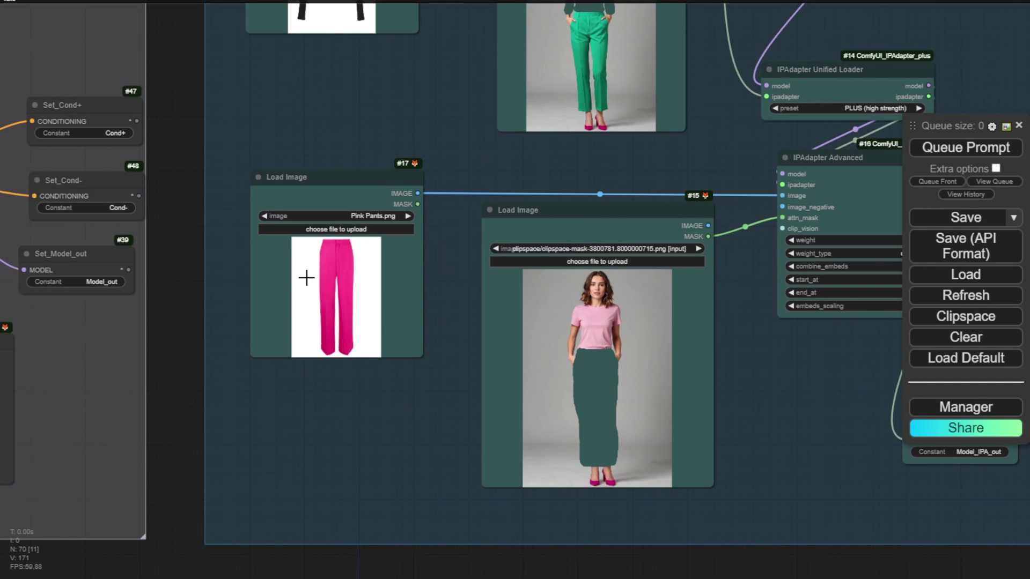
pyautogui.scroll(4, 373, 290)
pyautogui.scroll(8, 318, 234)
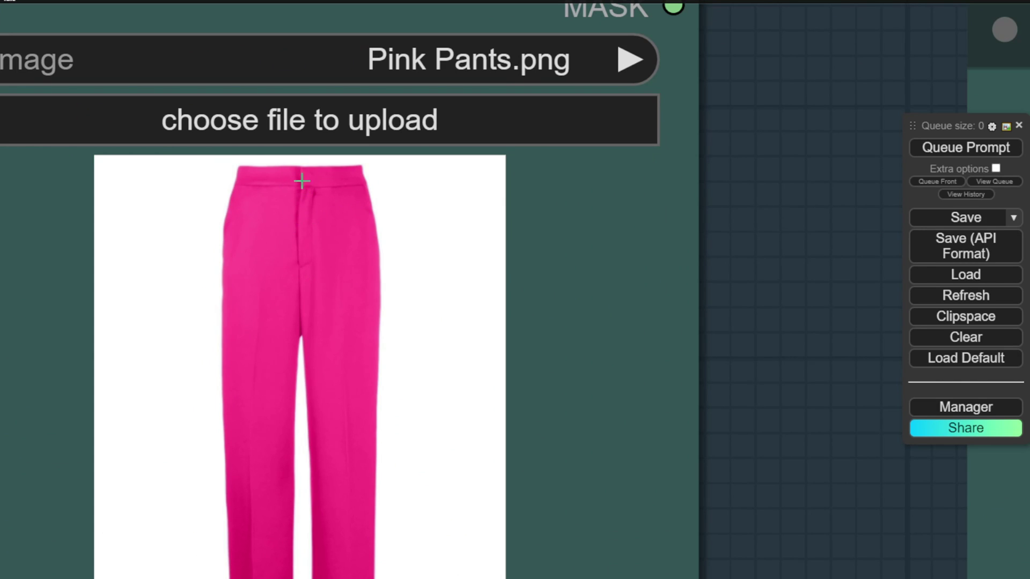
pyautogui.scroll(-2, 393, 285)
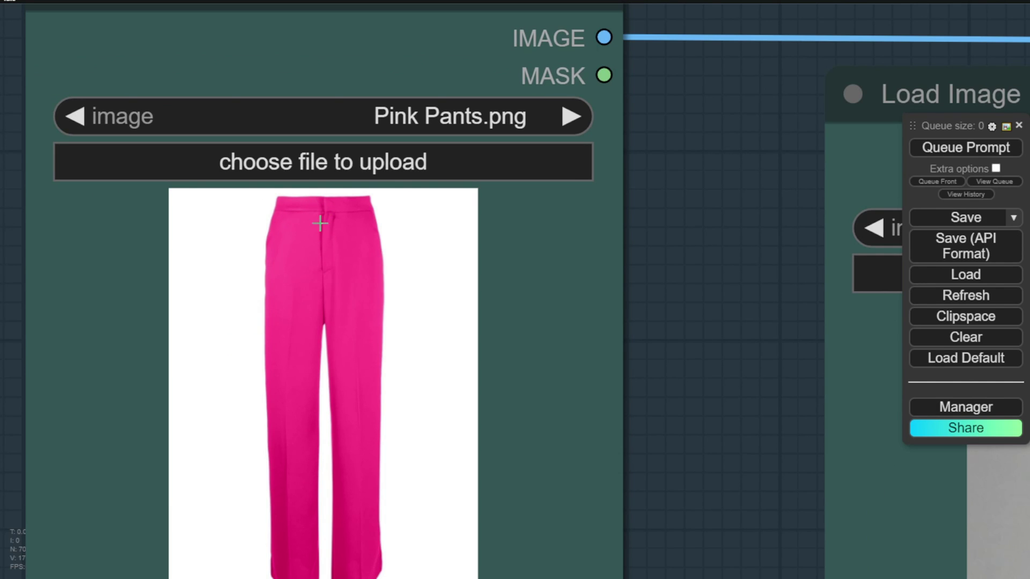
pyautogui.scroll(-3, 400, 306)
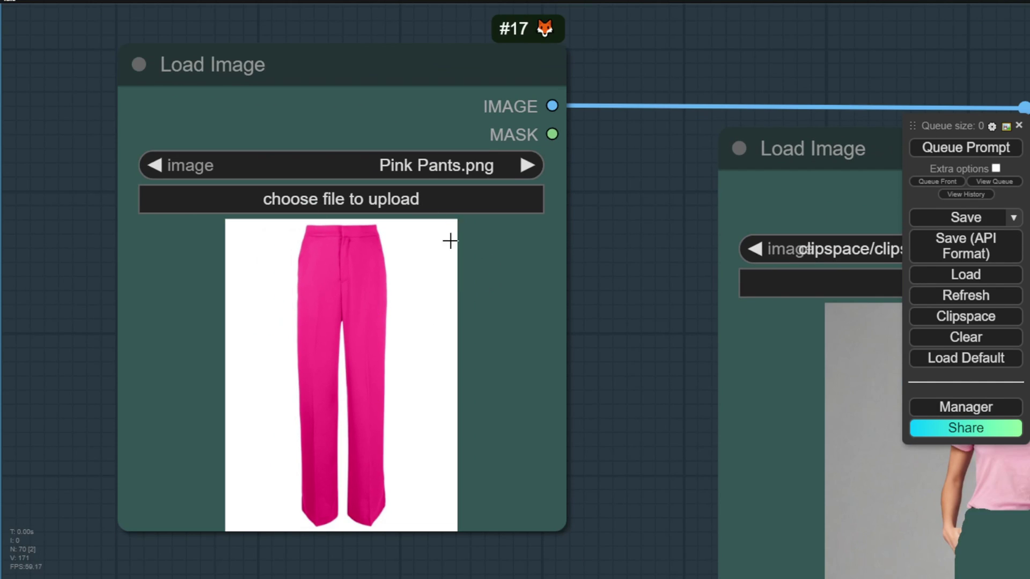
pyautogui.scroll(-2, 396, 267)
pyautogui.scroll(-2, 398, 265)
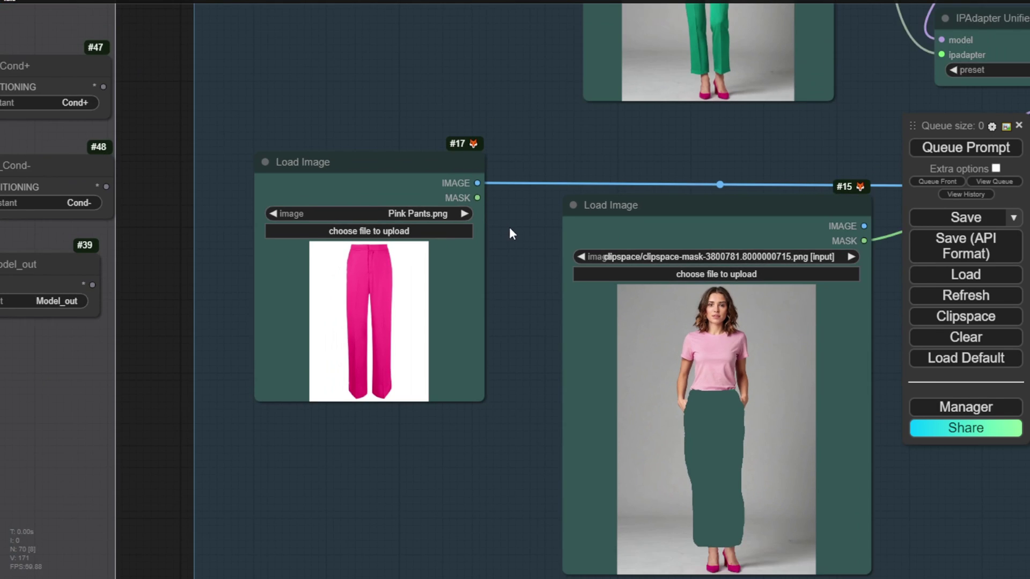
pyautogui.scroll(-1, 509, 227)
pyautogui.moveTo(471, 251); pyautogui.dragTo(329, 215)
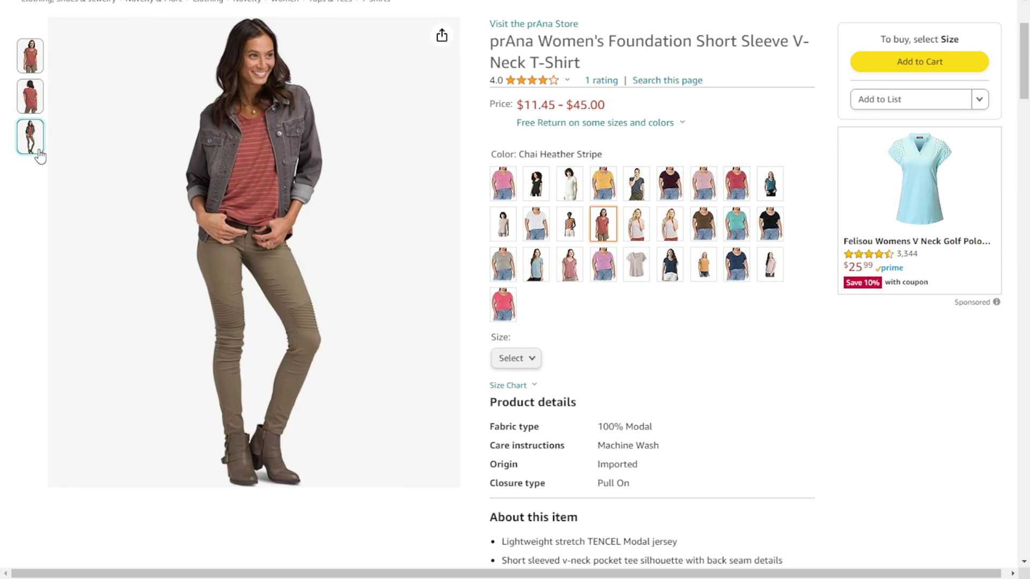
pyautogui.click(33, 110)
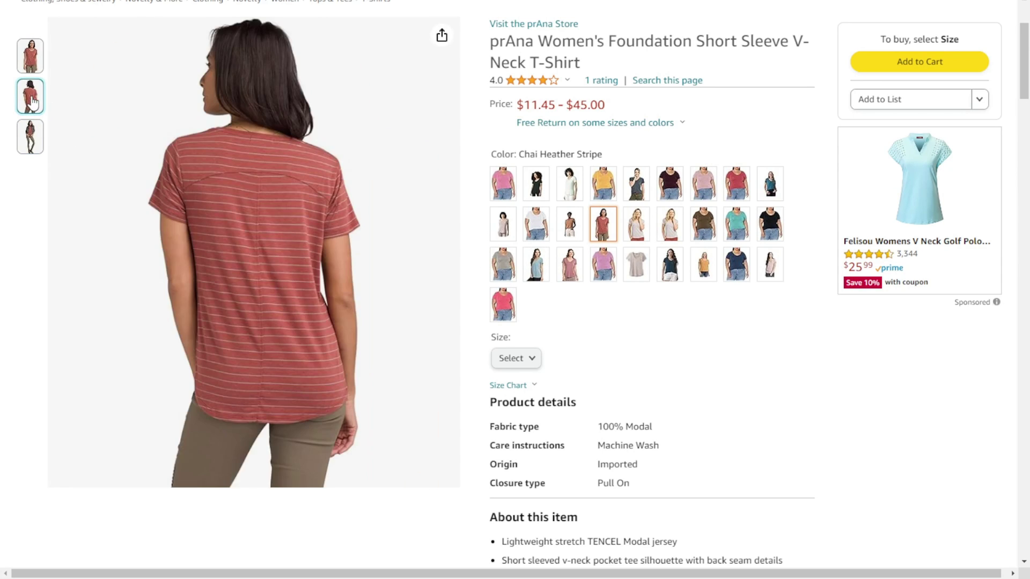
pyautogui.click(30, 137)
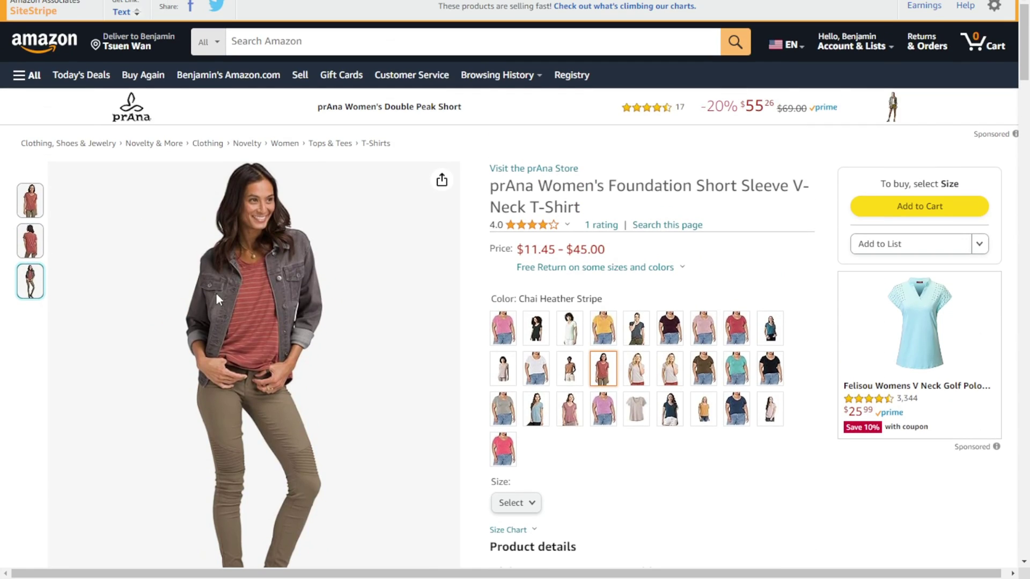
pyautogui.scroll(-1, 525, 182)
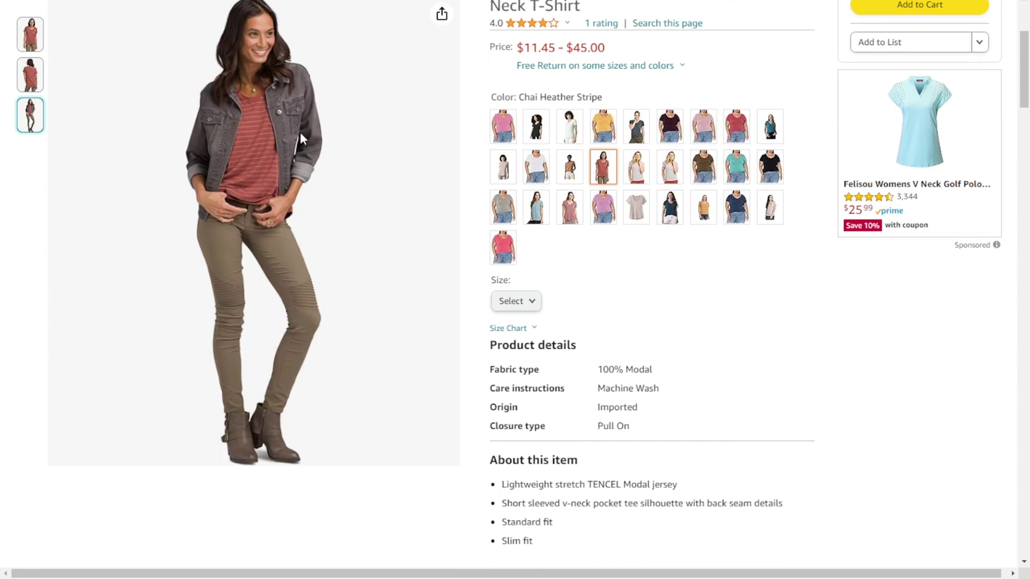
pyautogui.click(36, 42)
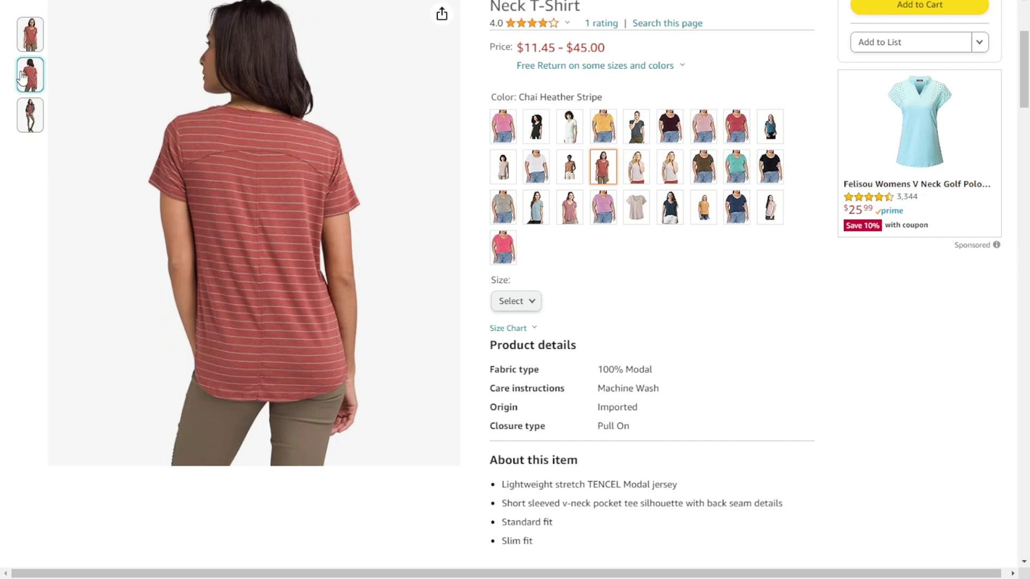
pyautogui.moveTo(31, 115)
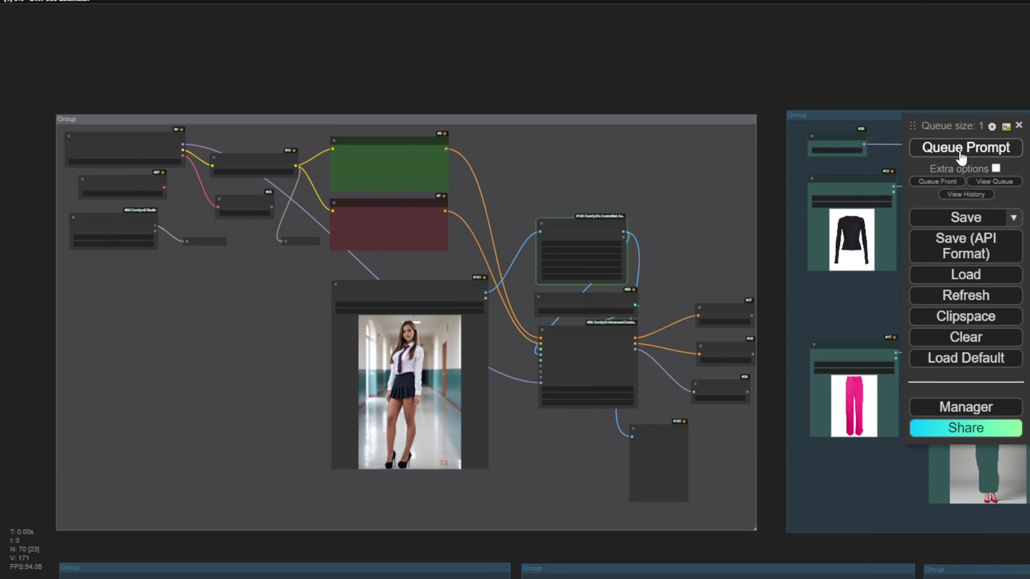
# Queue the outfit workflow to render the model in a black top and pink pants.
pyautogui.click(960, 148)
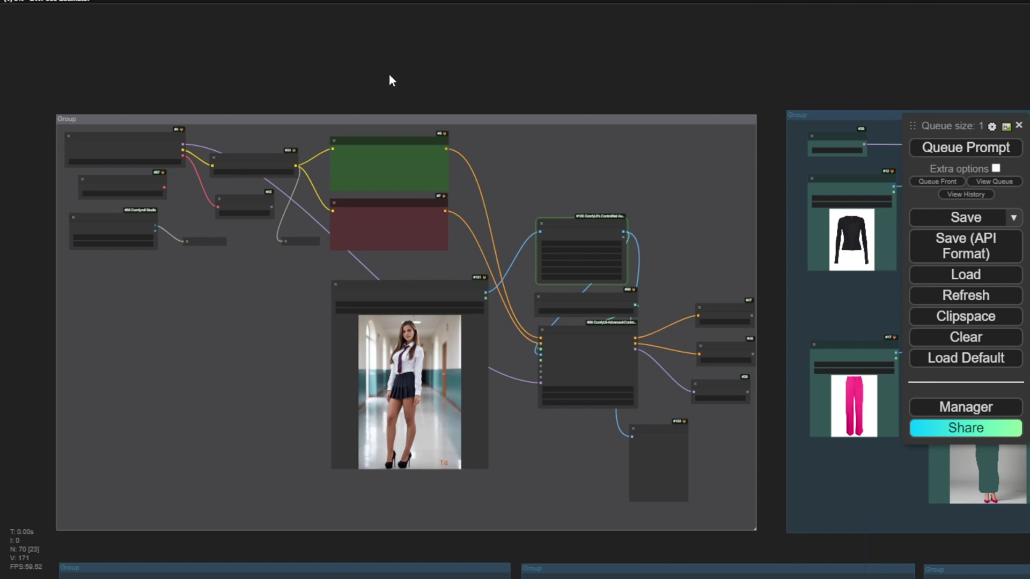
pyautogui.scroll(-5, 435, 54)
pyautogui.scroll(10, 250, 152)
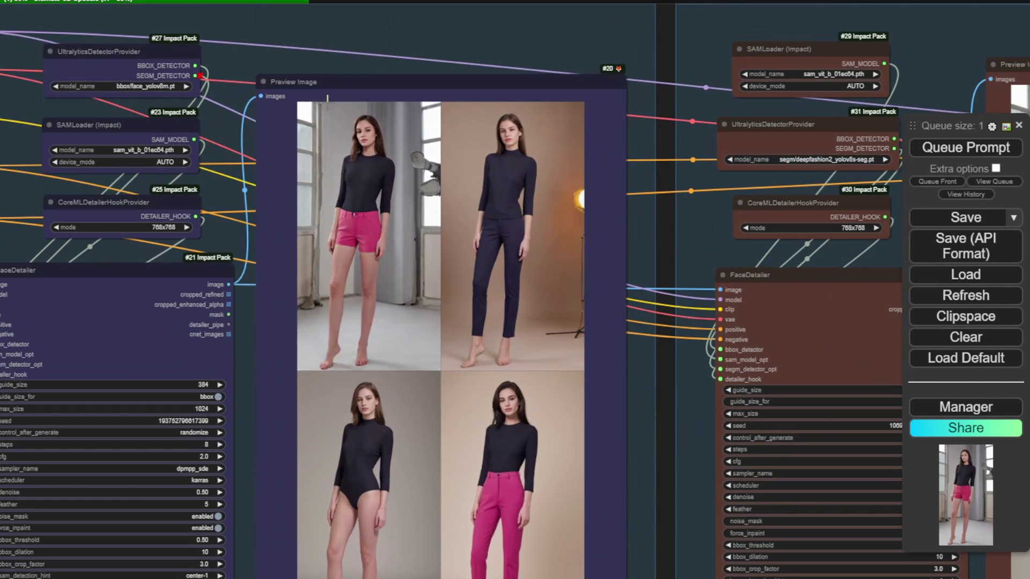
# Zoom in on the FaceDetailer's four-image preview grid.
pyautogui.scroll(-2, 467, 408)
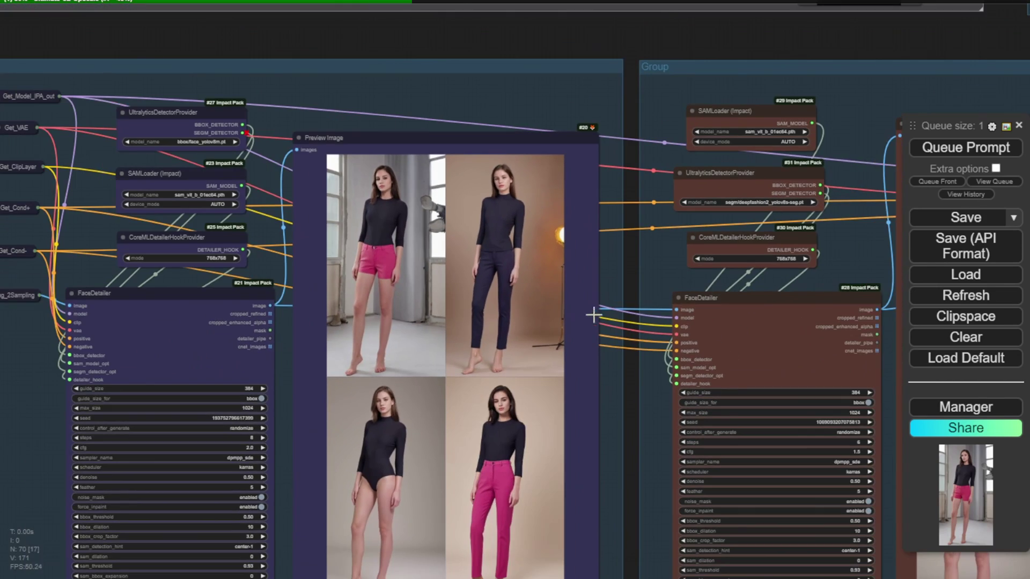
pyautogui.moveTo(689, 24); pyautogui.dragTo(178, 0)
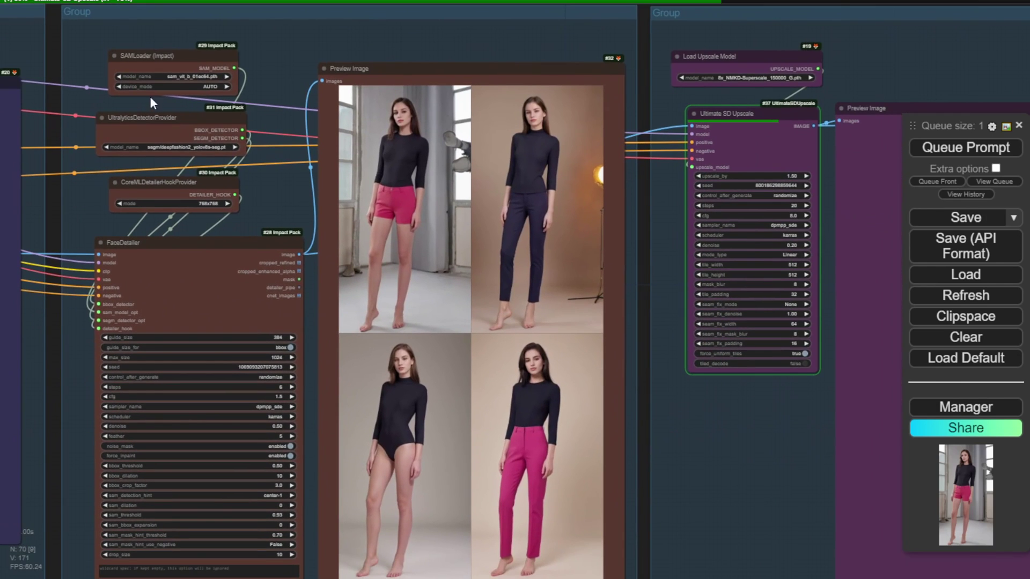
pyautogui.scroll(6, 173, 158)
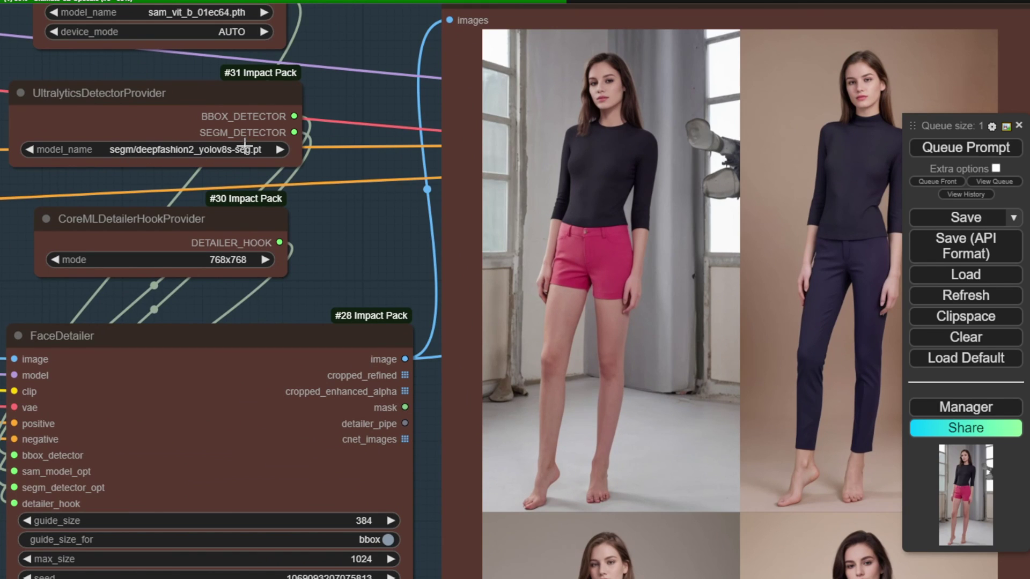
pyautogui.scroll(-3, 352, 194)
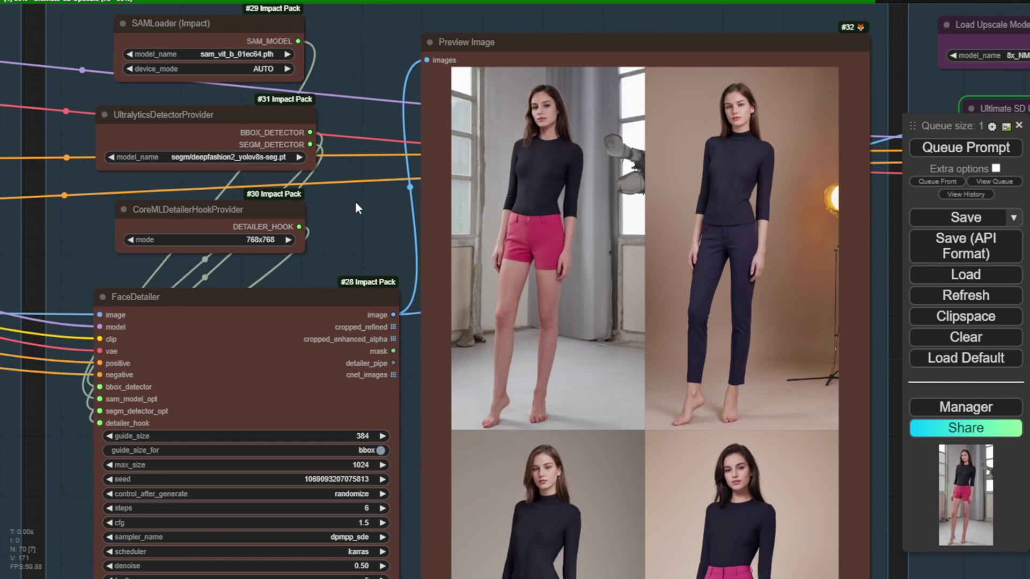
pyautogui.moveTo(357, 205); pyautogui.dragTo(227, 98)
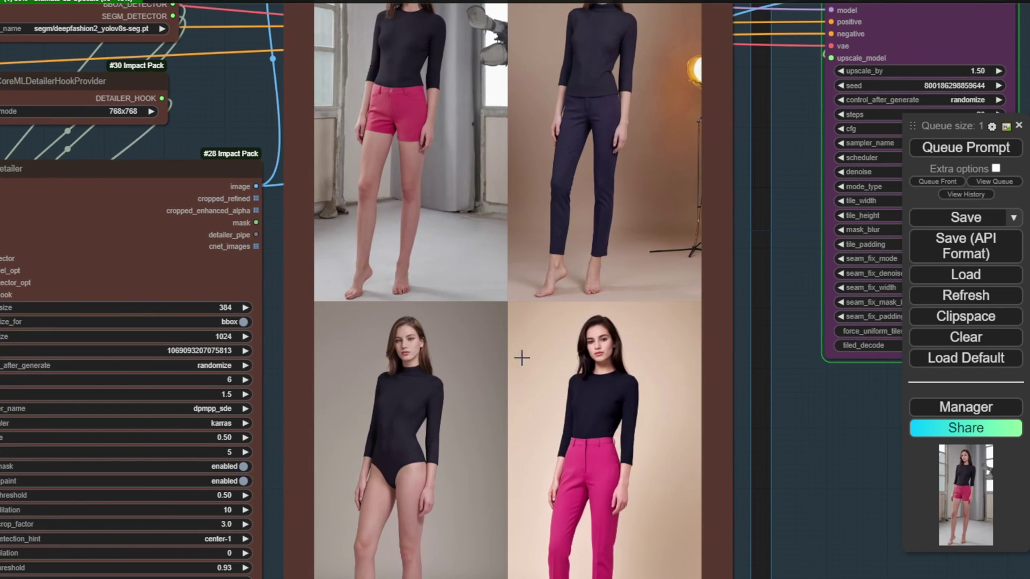
pyautogui.scroll(-2, 528, 355)
# Scan the lower grid images, then pan over to the Ultimate SD Upscale previews.
pyautogui.moveTo(722, 359); pyautogui.dragTo(664, 203)
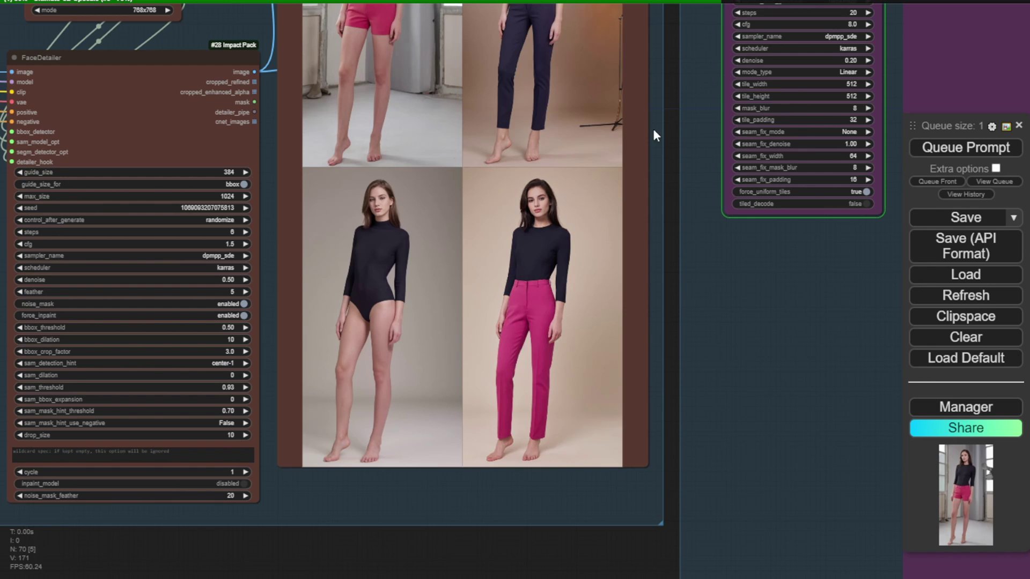
pyautogui.moveTo(669, 122); pyautogui.dragTo(676, 257)
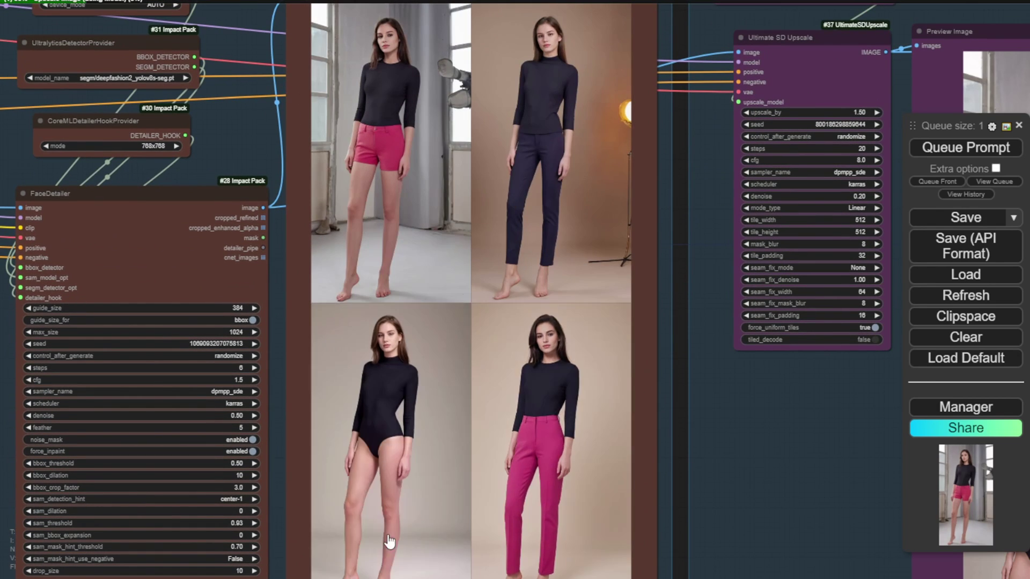
pyautogui.scroll(-6, 652, 459)
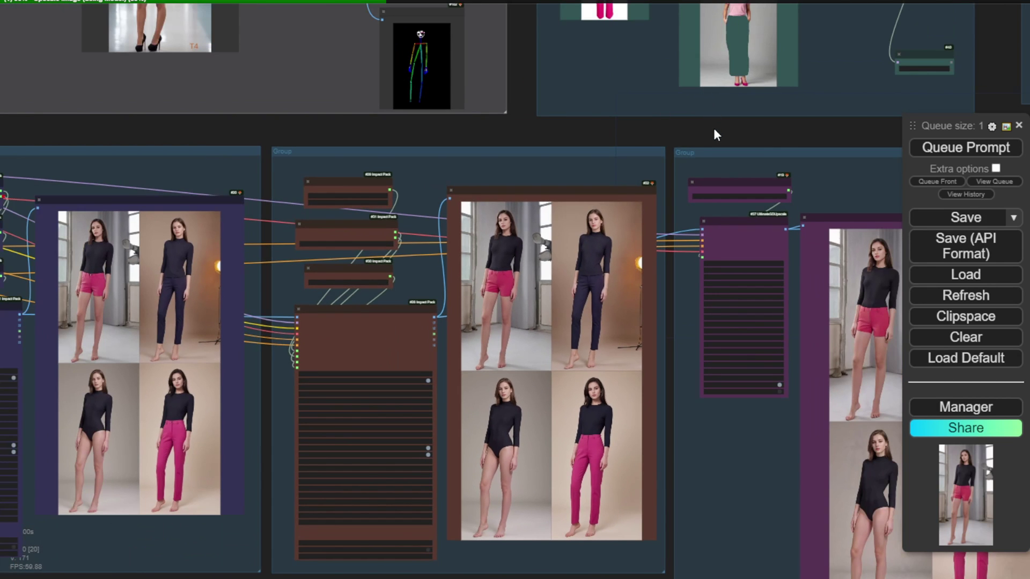
pyautogui.scroll(1, 714, 134)
pyautogui.moveTo(282, 66); pyautogui.dragTo(75, 20)
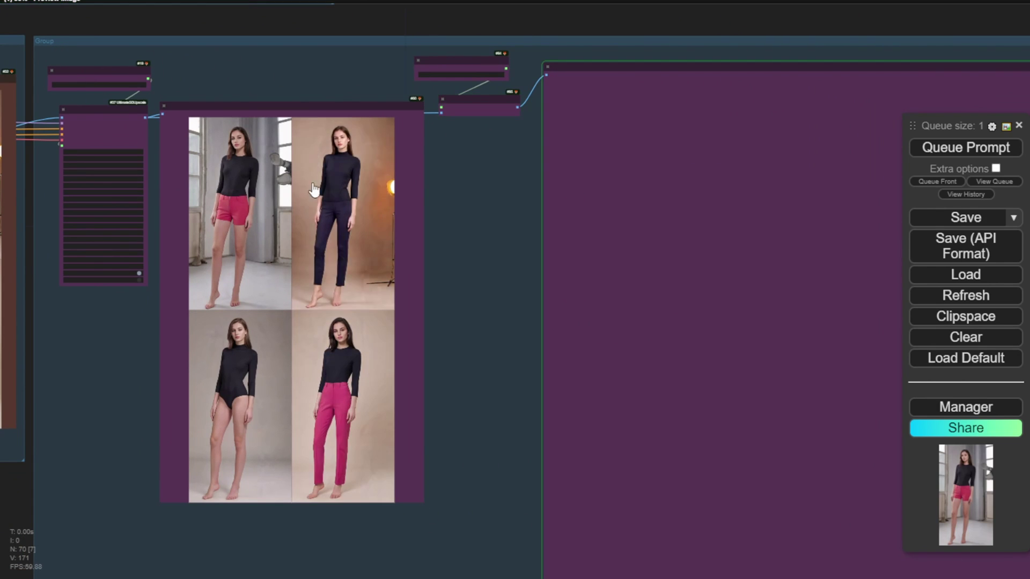
# Reposition and enlarge the image-grid Preview Image node in the upscale group.
pyautogui.moveTo(292, 101); pyautogui.dragTo(285, 127)
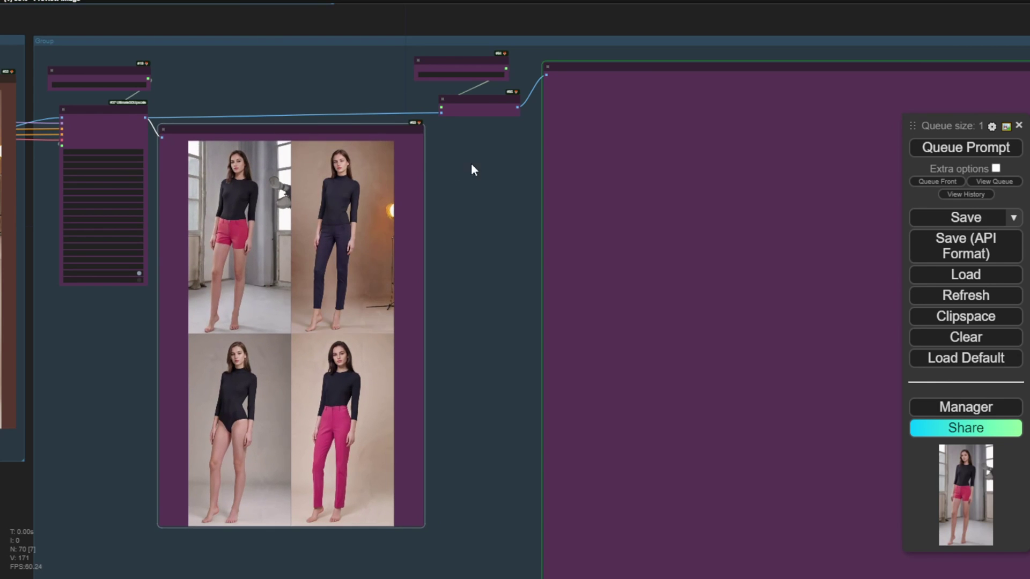
pyautogui.moveTo(478, 165); pyautogui.dragTo(406, 24)
pyautogui.scroll(-4, 365, 277)
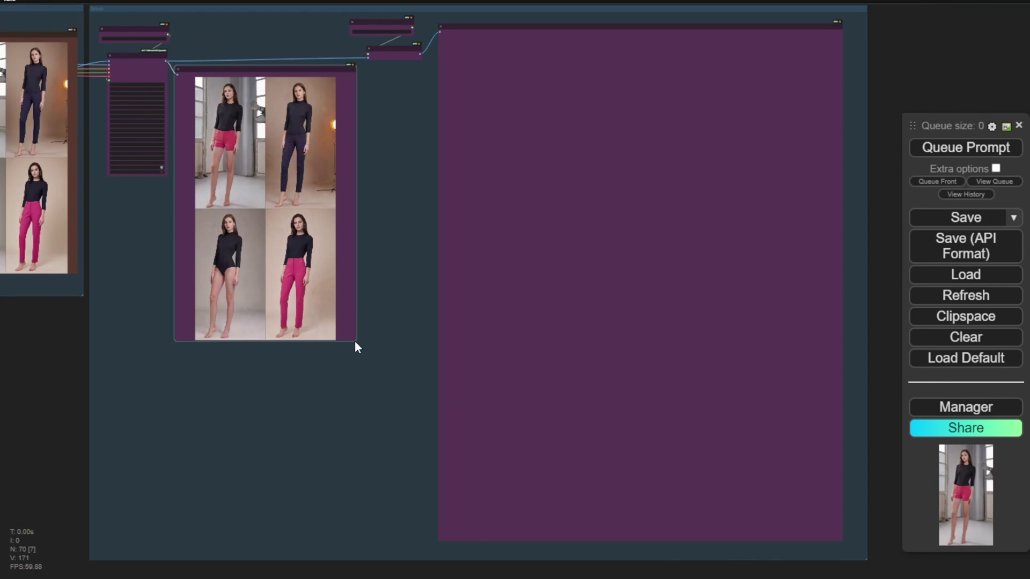
pyautogui.moveTo(354, 339); pyautogui.dragTo(430, 459)
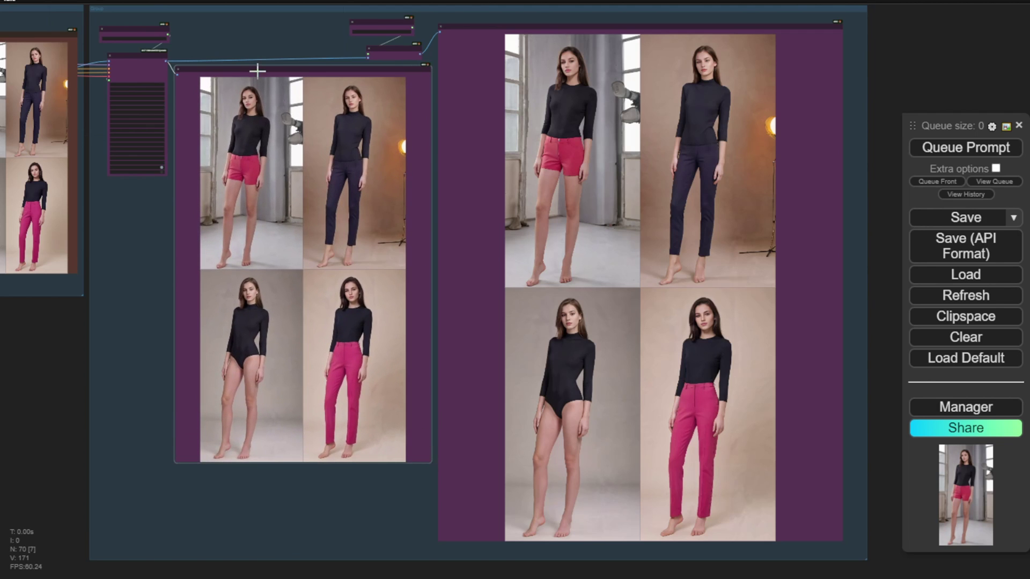
pyautogui.moveTo(258, 70); pyautogui.dragTo(112, 62)
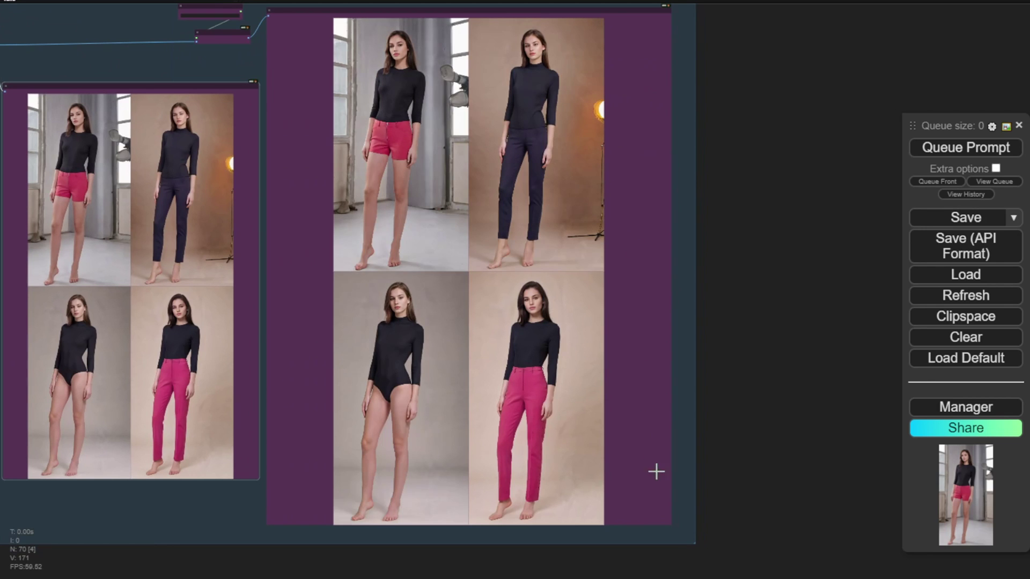
# Enlarge the upscaled black-top, pink-pants image beside the grid and save it.
pyautogui.moveTo(670, 525); pyautogui.dragTo(600, 475)
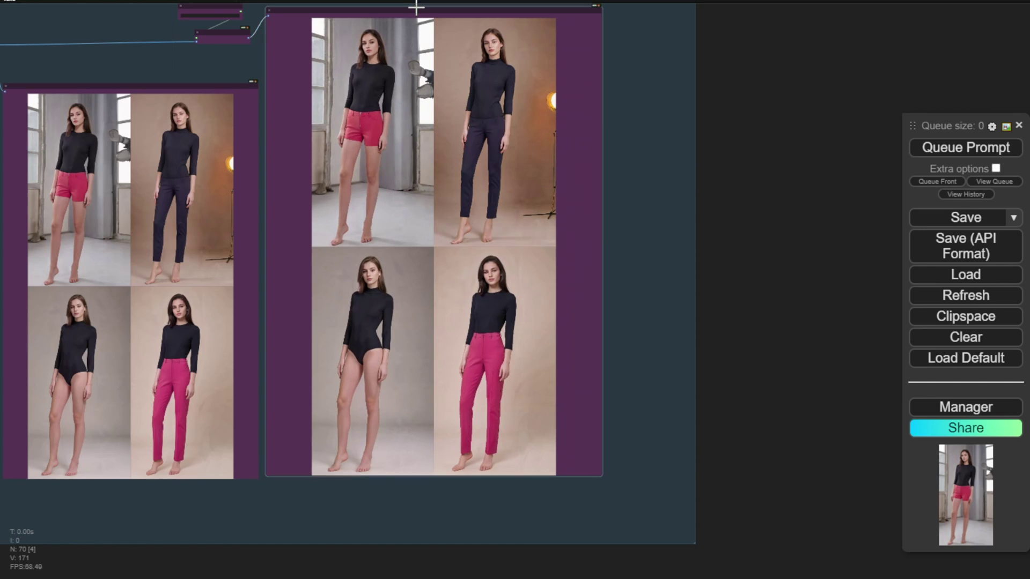
pyautogui.moveTo(414, 9); pyautogui.dragTo(491, 51)
pyautogui.moveTo(196, 88); pyautogui.dragTo(230, 97)
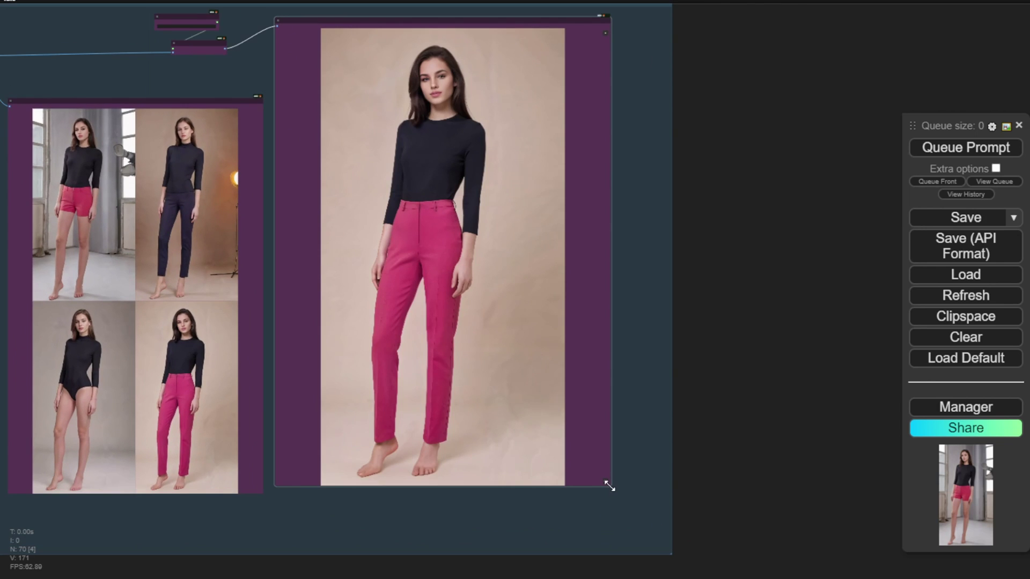
pyautogui.moveTo(609, 485); pyautogui.dragTo(670, 543)
pyautogui.rightClick(438, 153)
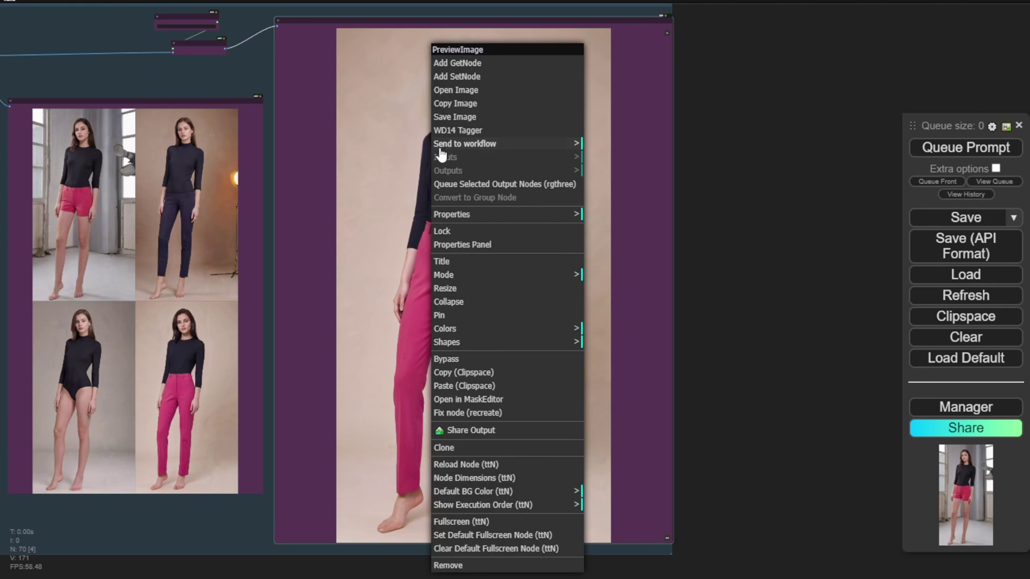
pyautogui.click(446, 118)
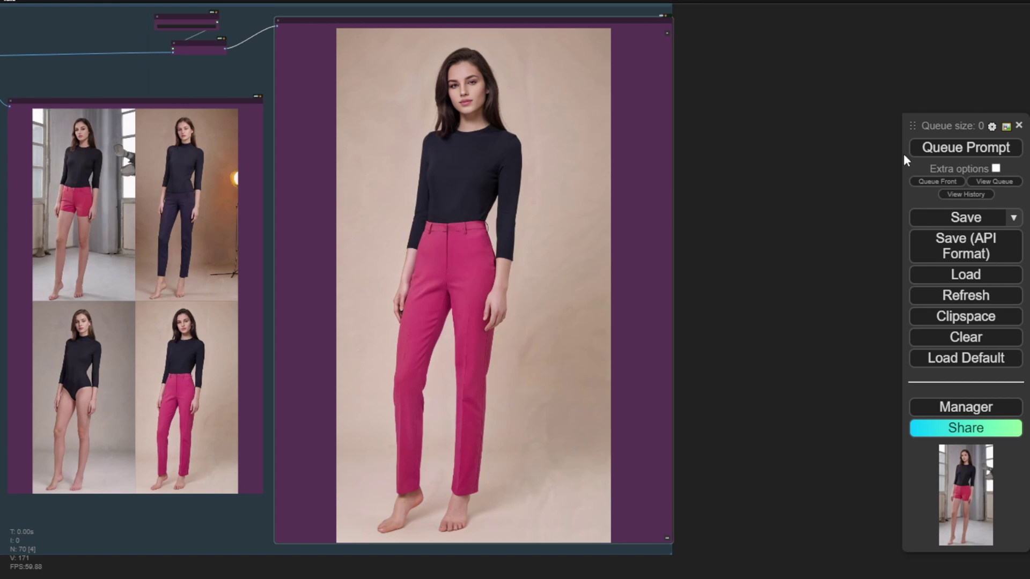
# Zoom in on the Load ControlNet Model node in the top-left model-loading group.
pyautogui.moveTo(739, 243); pyautogui.dragTo(1003, 376)
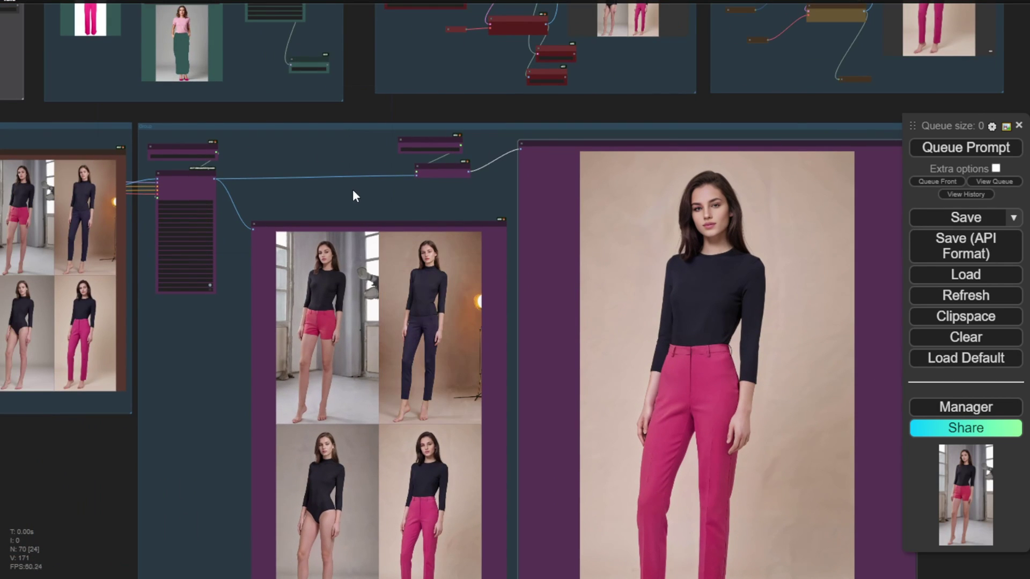
pyautogui.scroll(-5, 256, 385)
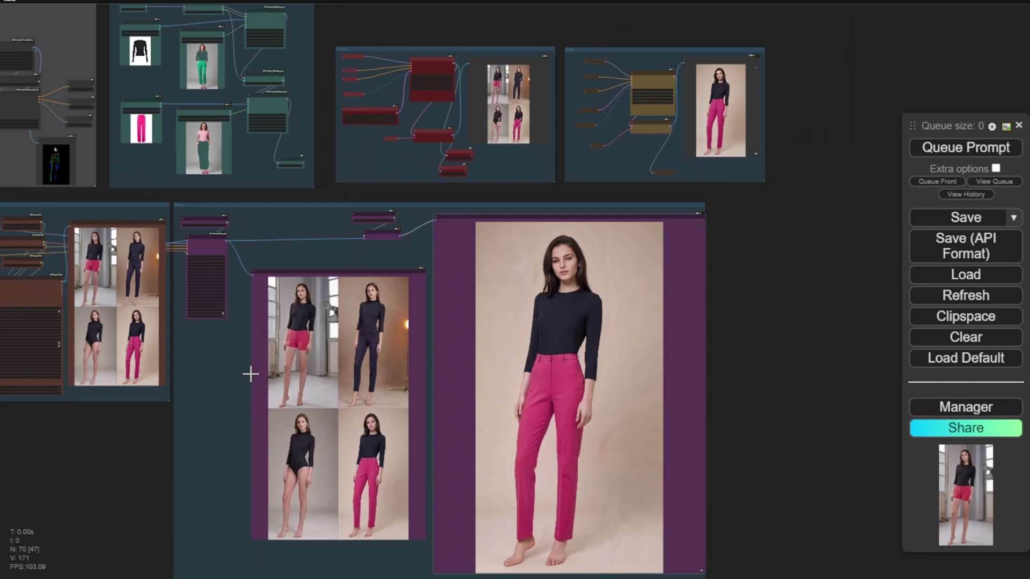
pyautogui.moveTo(363, 10); pyautogui.dragTo(564, 40)
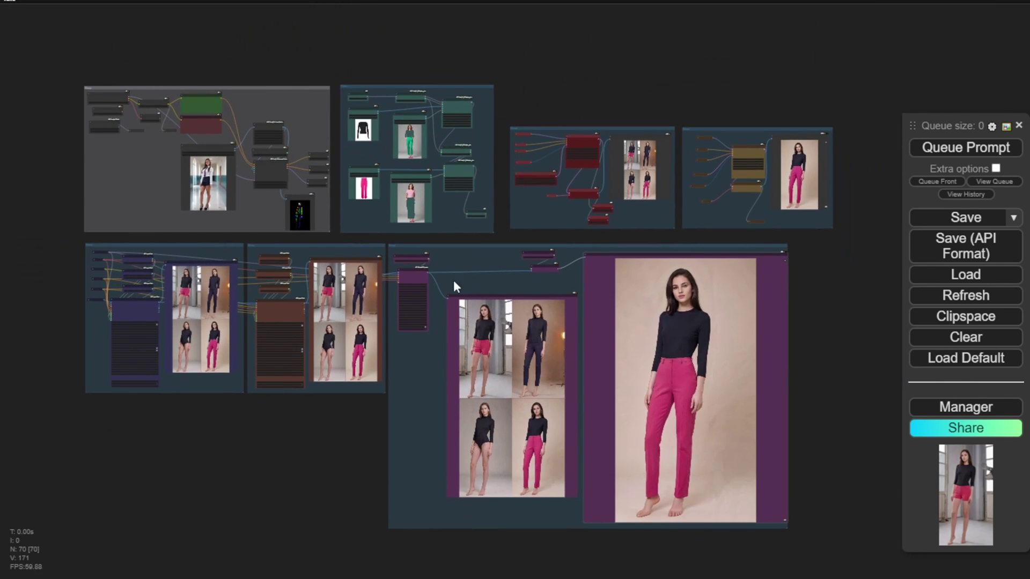
pyautogui.moveTo(165, 70); pyautogui.dragTo(239, 184)
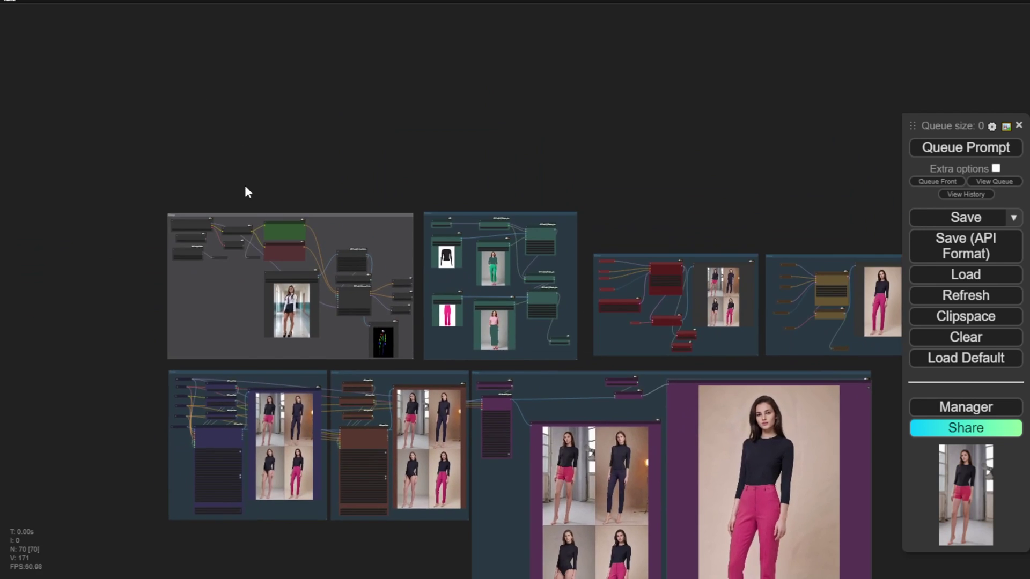
pyautogui.scroll(6, 225, 193)
pyautogui.scroll(3, 201, 166)
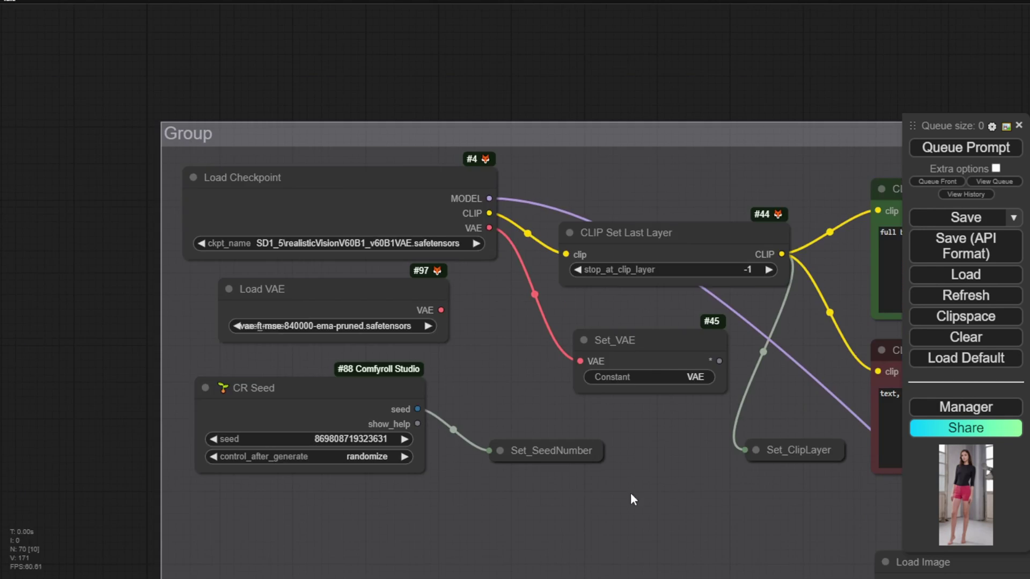
pyautogui.moveTo(678, 501); pyautogui.dragTo(300, 209)
# Set control_net_name to control_v11p_sd15_openpose.pth and make the loader node narrower.
pyautogui.click(300, 207)
pyautogui.click(452, 396)
pyautogui.click(269, 207)
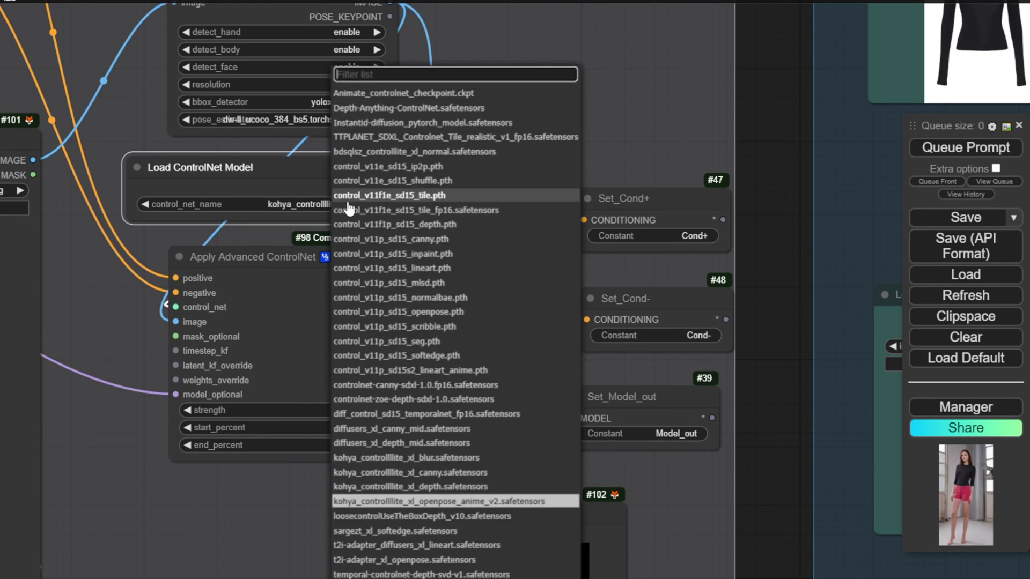
pyautogui.click(352, 203)
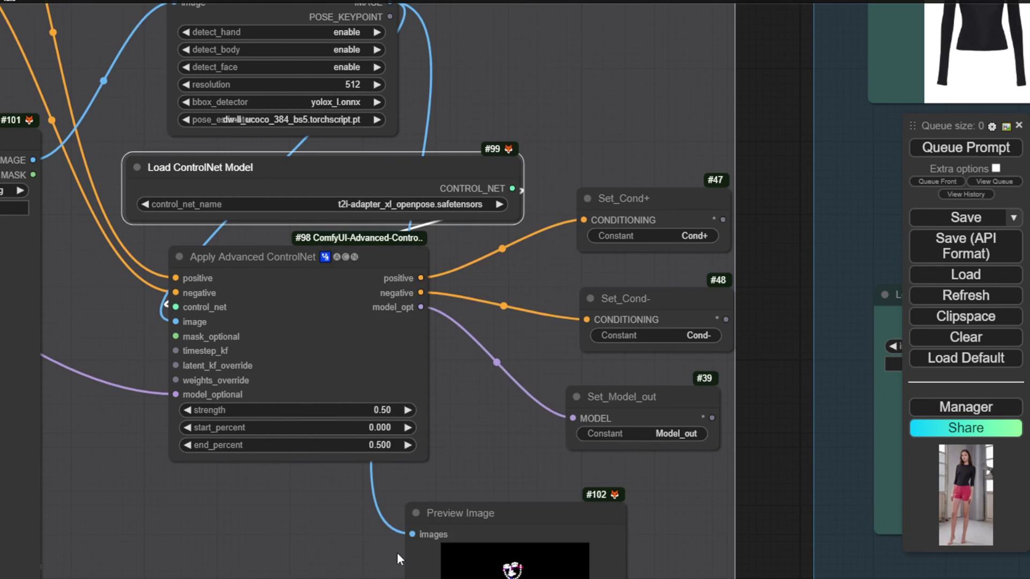
pyautogui.click(444, 204)
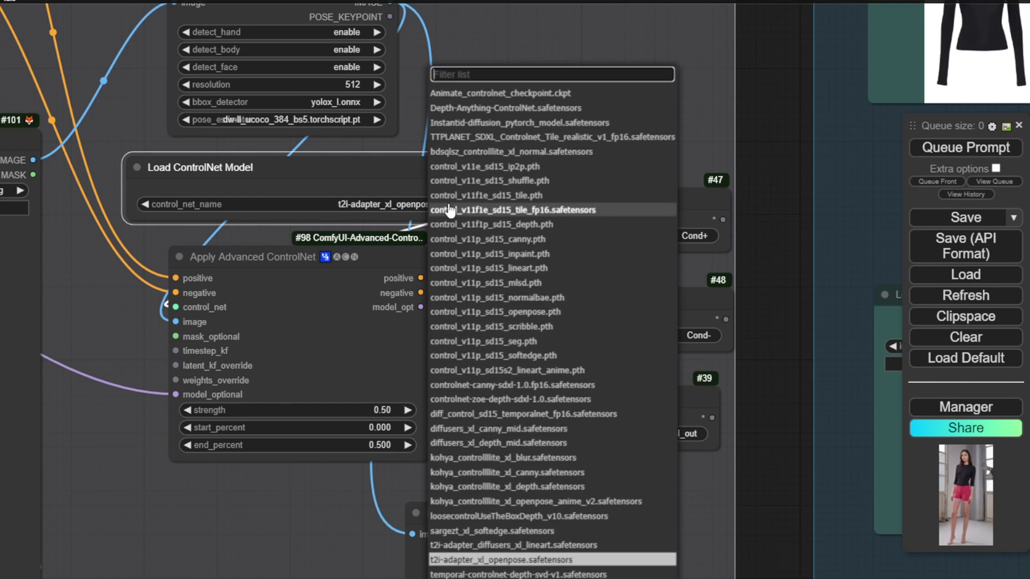
pyautogui.click(602, 322)
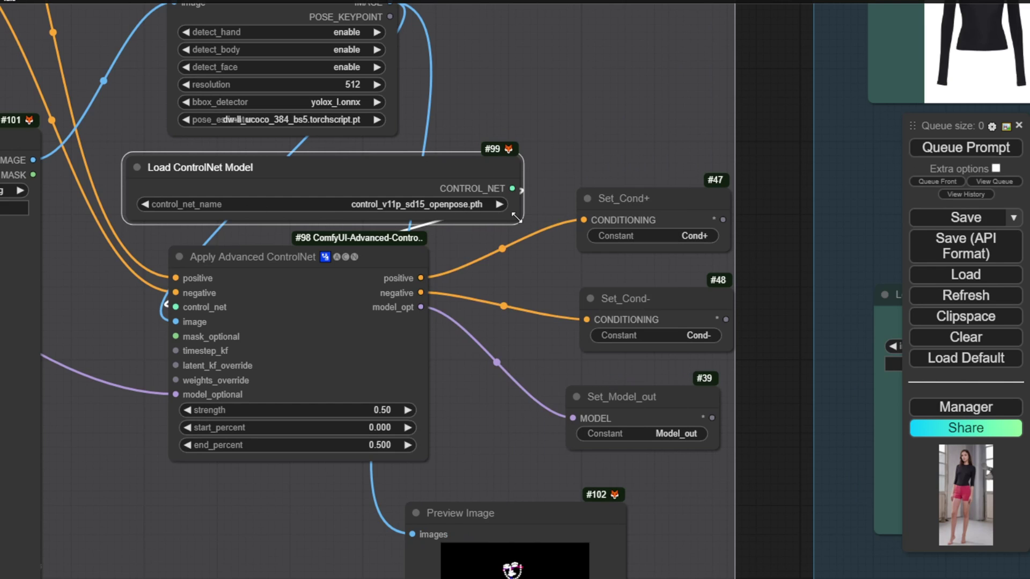
pyautogui.moveTo(518, 221); pyautogui.dragTo(461, 214)
# Bring the IPAdapter group into view and set loader #10 to PLUS (high strength).
pyautogui.scroll(-6, 460, 214)
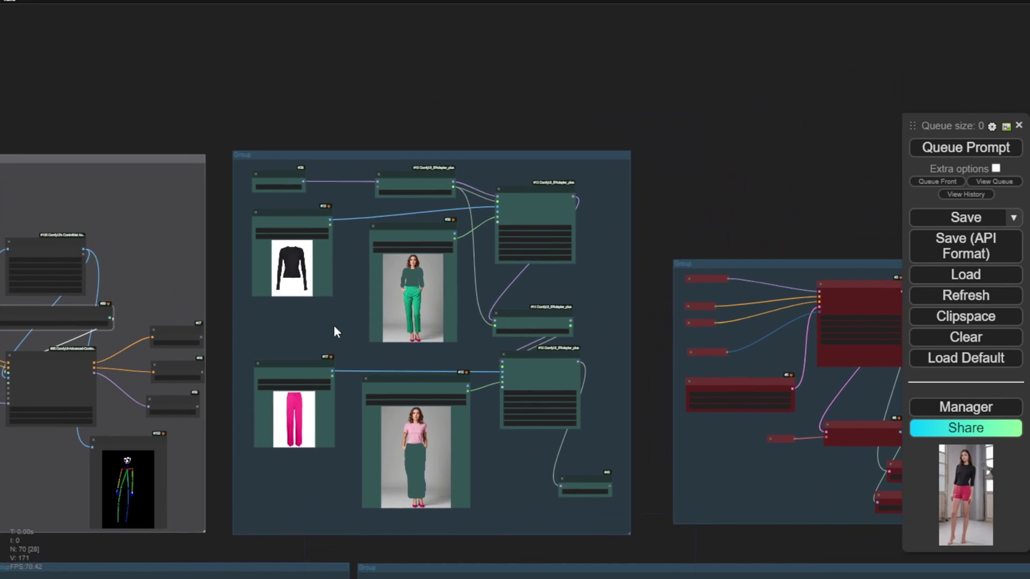
pyautogui.moveTo(334, 325); pyautogui.dragTo(289, 279)
pyautogui.scroll(5, 289, 279)
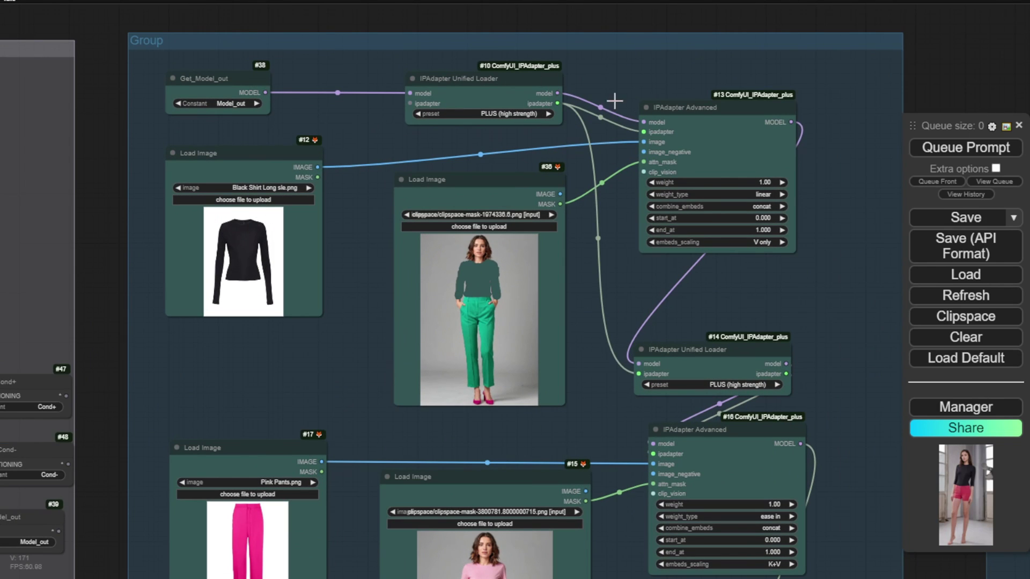
pyautogui.click(484, 114)
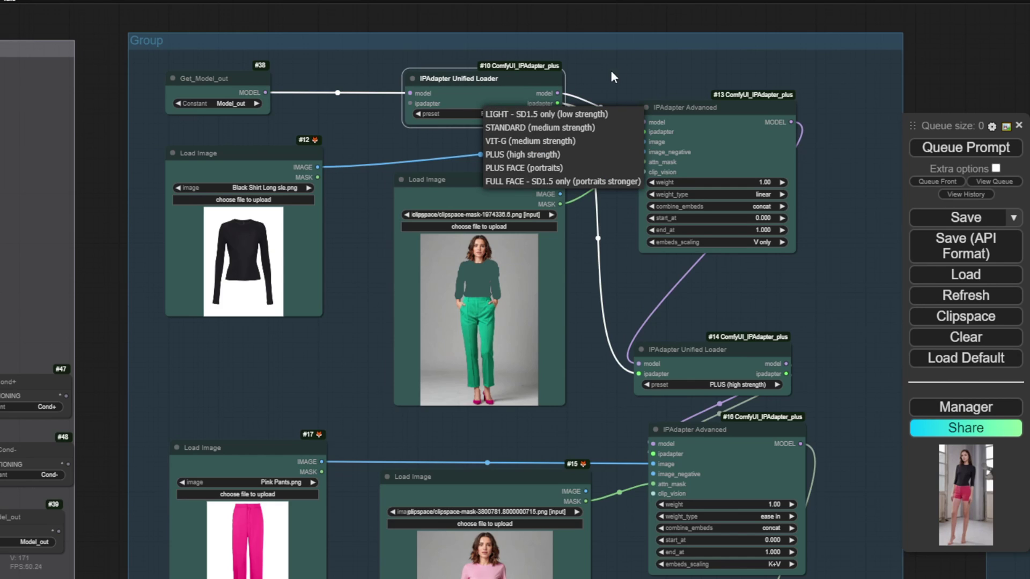
pyautogui.click(586, 155)
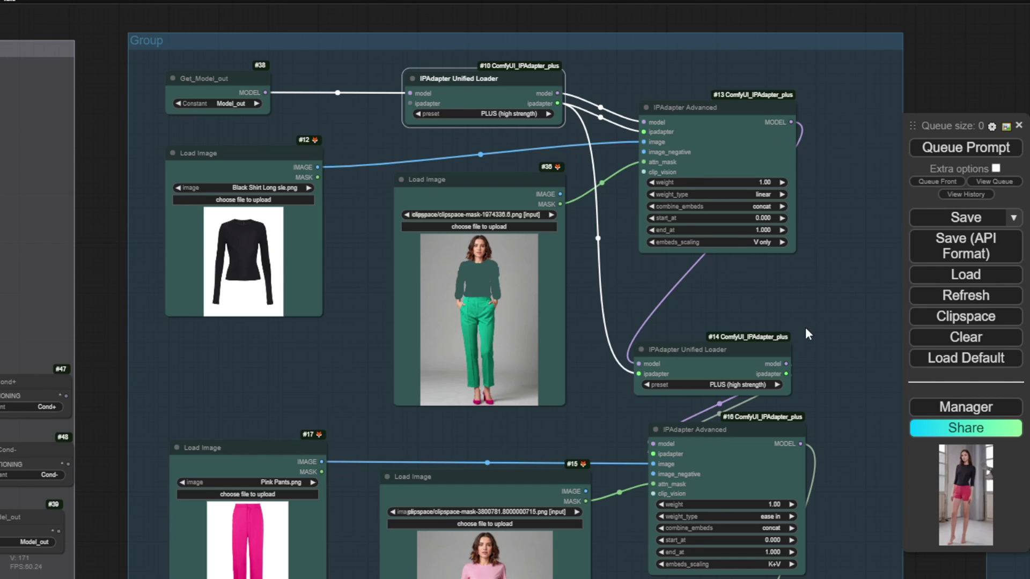
pyautogui.scroll(-2, 806, 330)
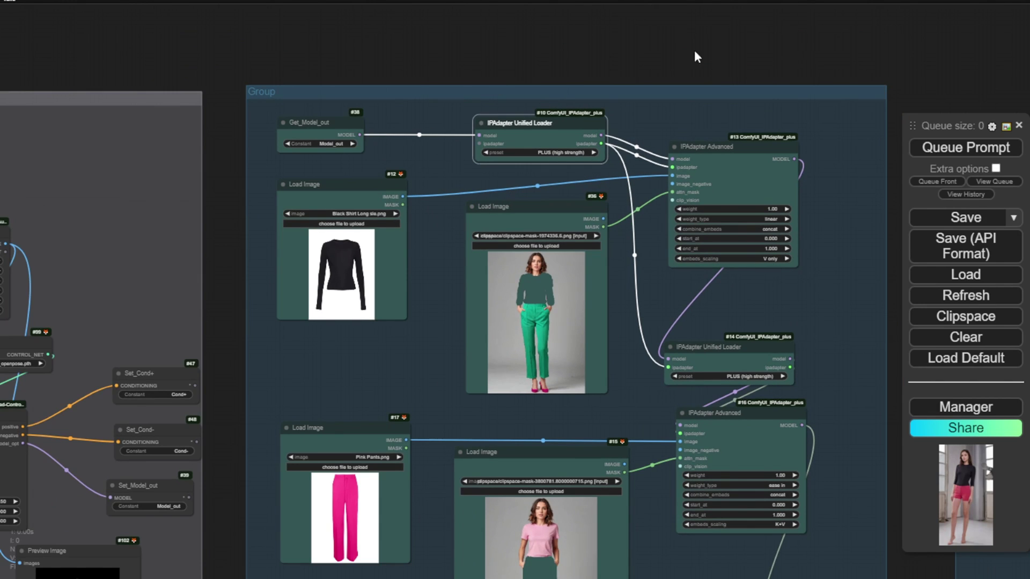
pyautogui.scroll(-2, 832, 325)
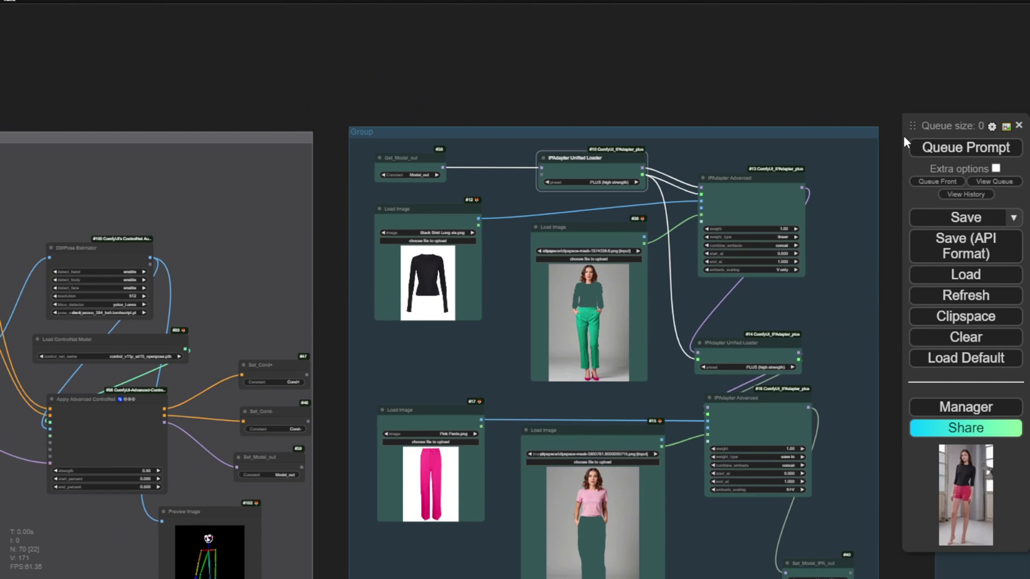
# Review the KSampler preview grids and FaceDetailer outputs, restoring the four-image grid view.
pyautogui.moveTo(903, 134); pyautogui.dragTo(564, 122)
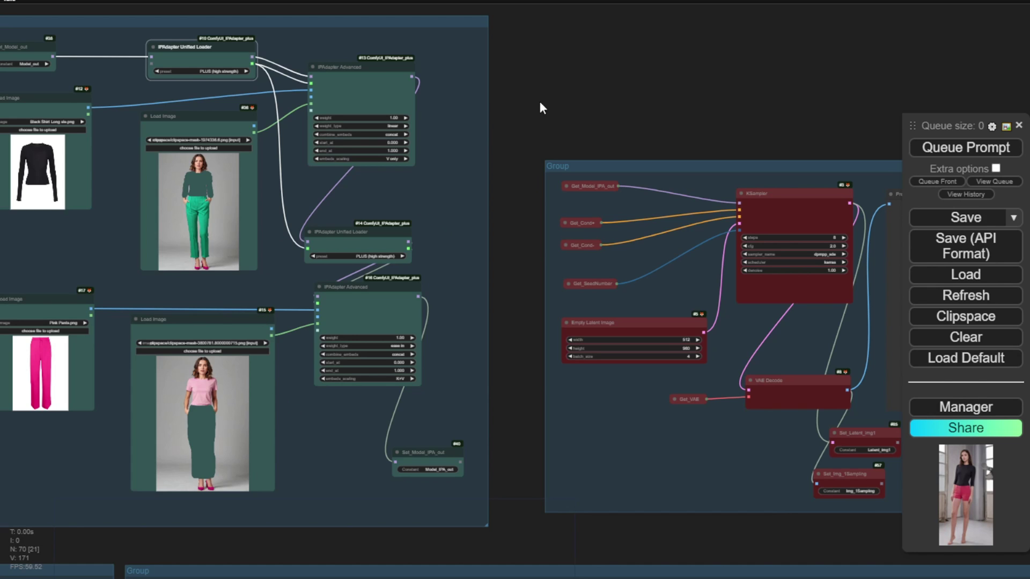
pyautogui.moveTo(544, 100); pyautogui.dragTo(216, 41)
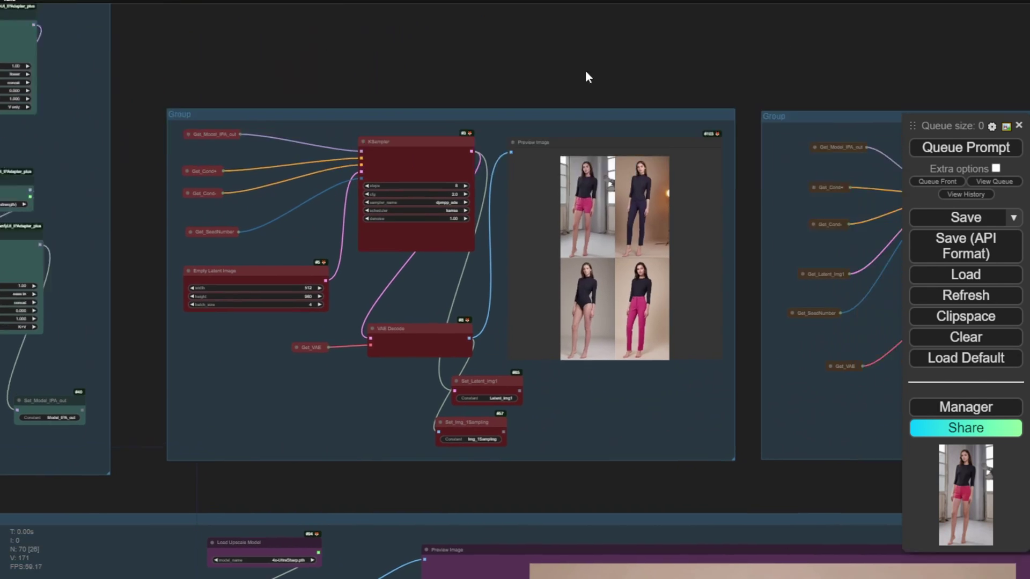
pyautogui.moveTo(586, 75); pyautogui.dragTo(389, 58)
pyautogui.click(865, 148)
pyautogui.scroll(-3, 386, 51)
pyautogui.scroll(-3, 400, 394)
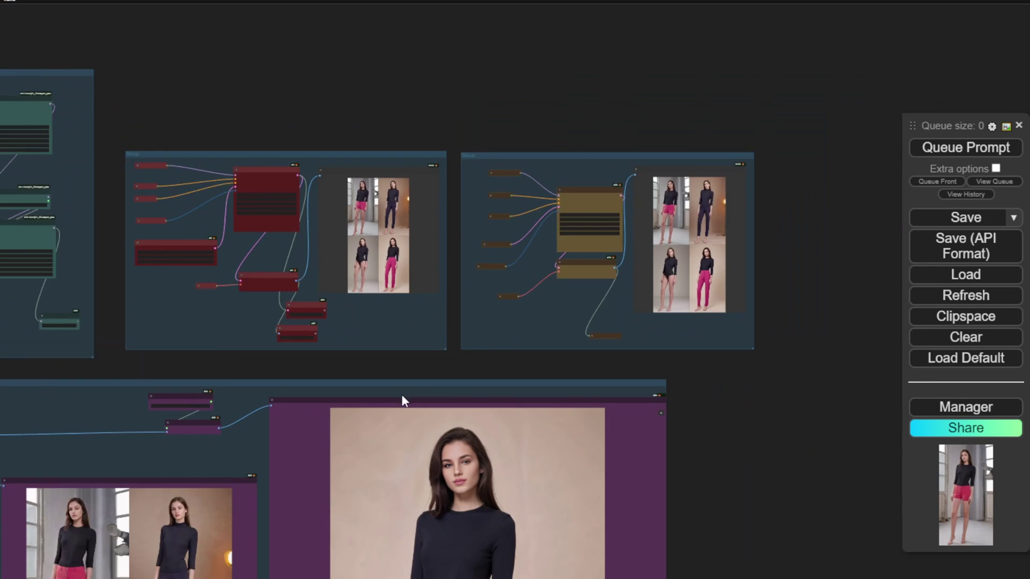
pyautogui.scroll(-2, 397, 391)
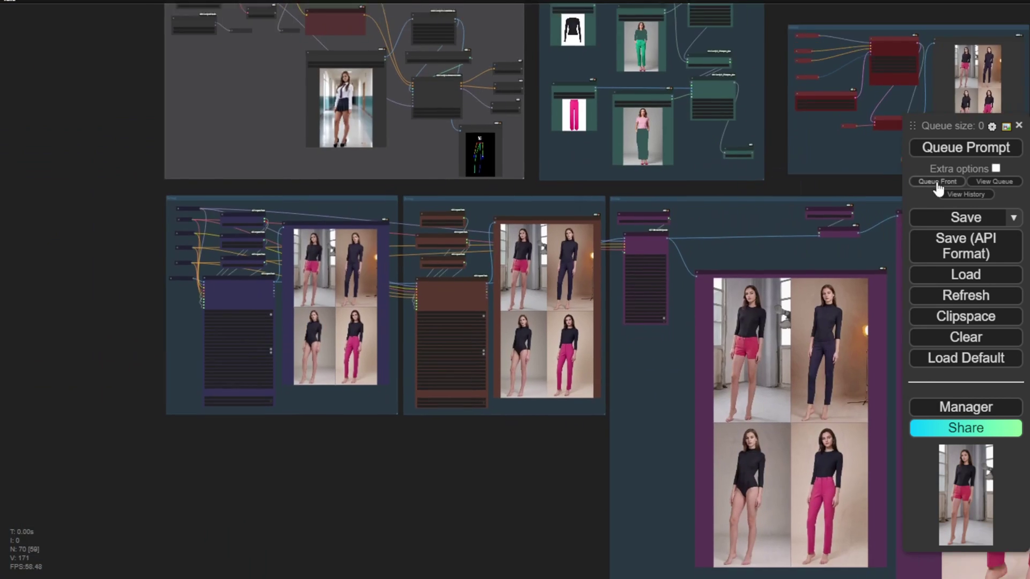
pyautogui.moveTo(472, 263); pyautogui.dragTo(495, 247)
pyautogui.scroll(3, 494, 247)
pyautogui.scroll(5, 332, 263)
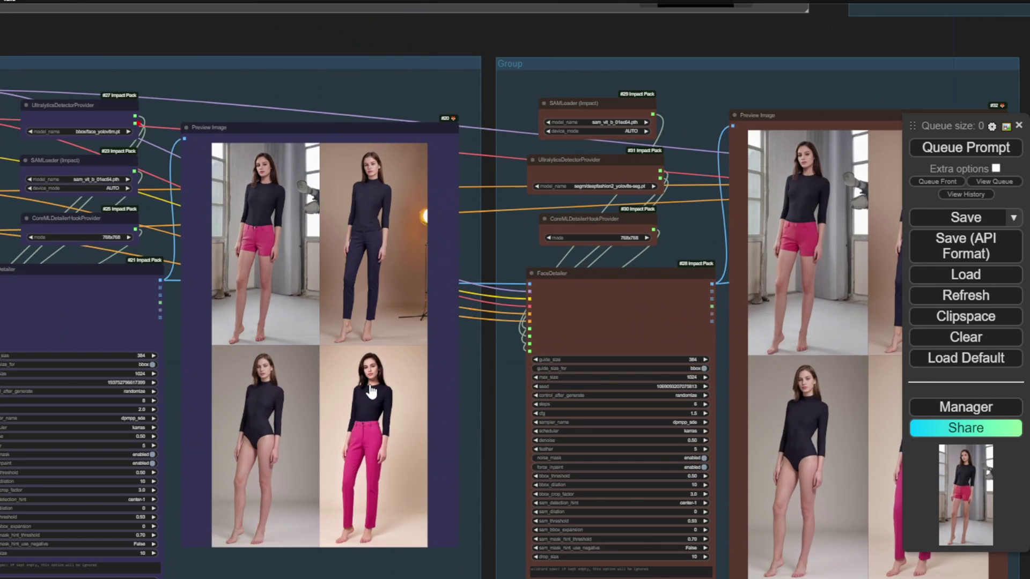
# Inspect the Ultimate SD Upscale group, restoring its four-image grid and nudging that node left.
pyautogui.moveTo(748, 38); pyautogui.dragTo(404, 39)
pyautogui.scroll(10, 584, 426)
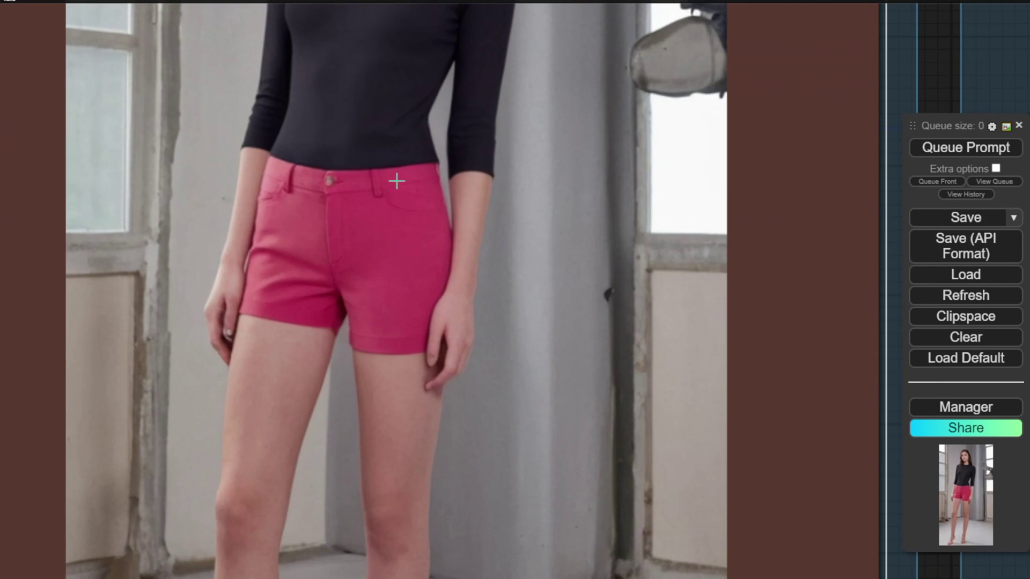
pyautogui.scroll(-10, 407, 333)
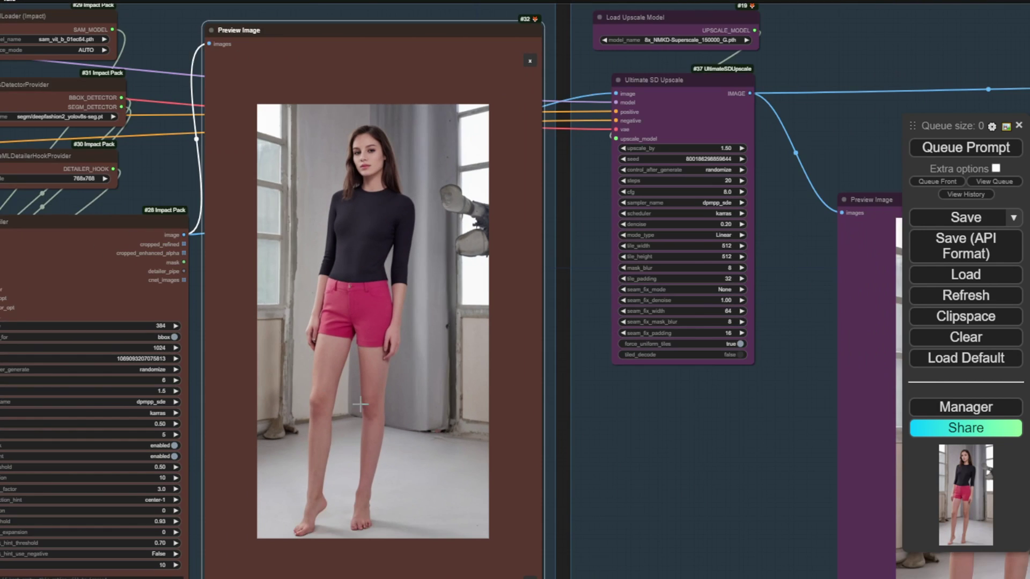
pyautogui.click(530, 61)
pyautogui.scroll(-4, 523, 239)
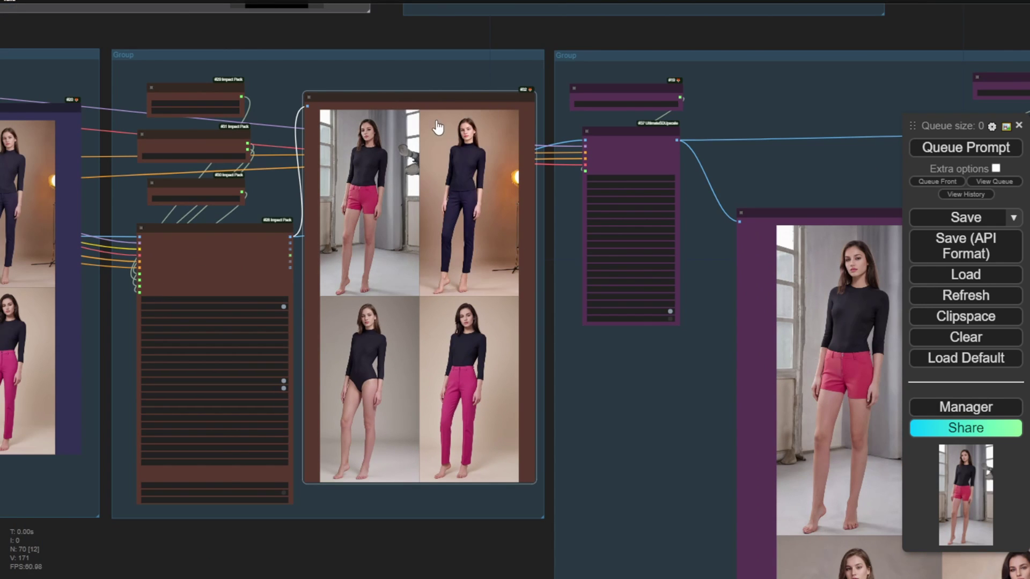
pyautogui.moveTo(431, 94); pyautogui.dragTo(427, 89)
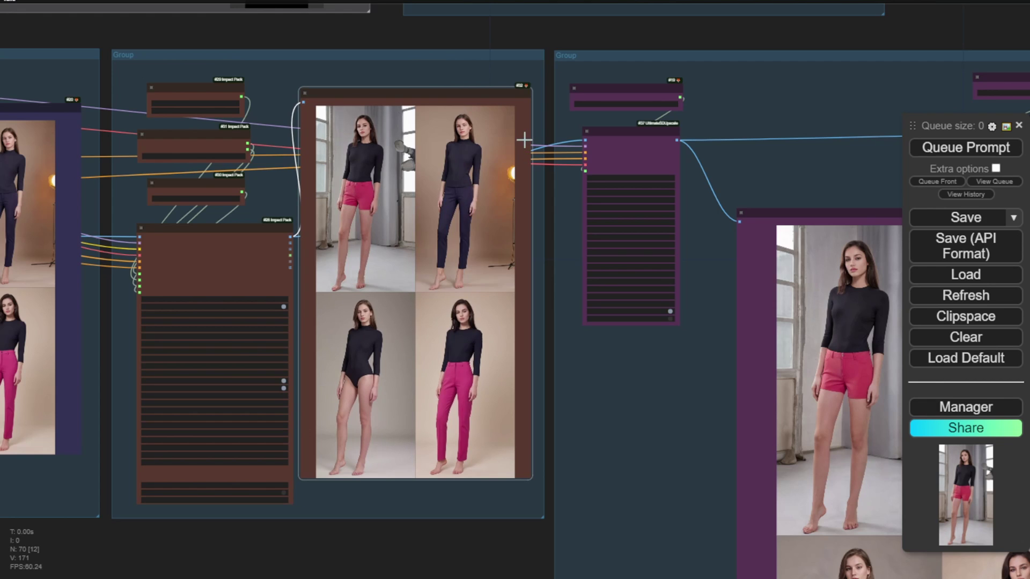
pyautogui.scroll(-8, 515, 137)
pyautogui.scroll(8, 411, 319)
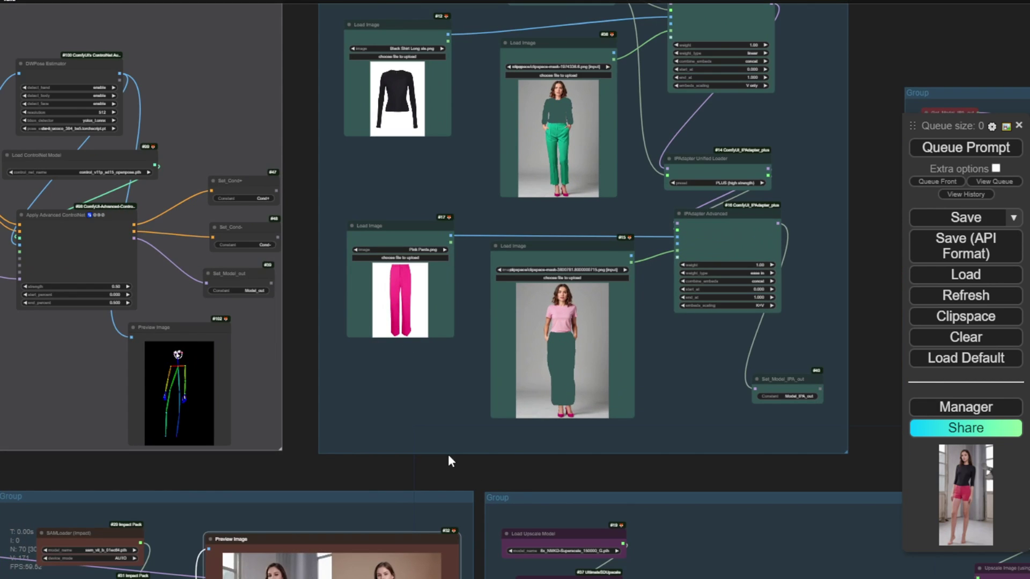
# Zoom out to an overview of the whole workflow with the pink-pants result.
pyautogui.moveTo(526, 477); pyautogui.dragTo(381, 85)
pyautogui.moveTo(522, 170); pyautogui.dragTo(263, 124)
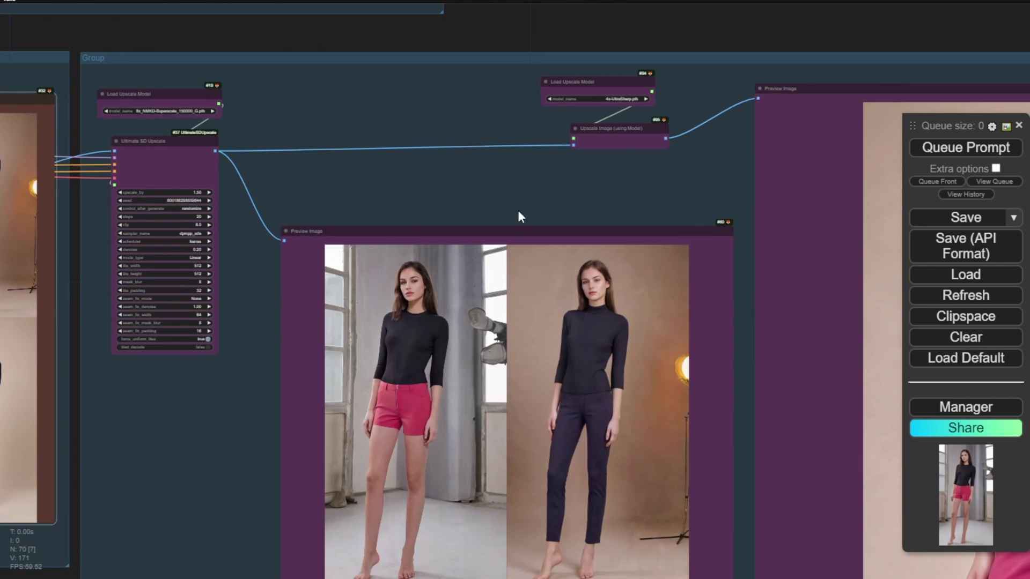
pyautogui.scroll(-5, 548, 196)
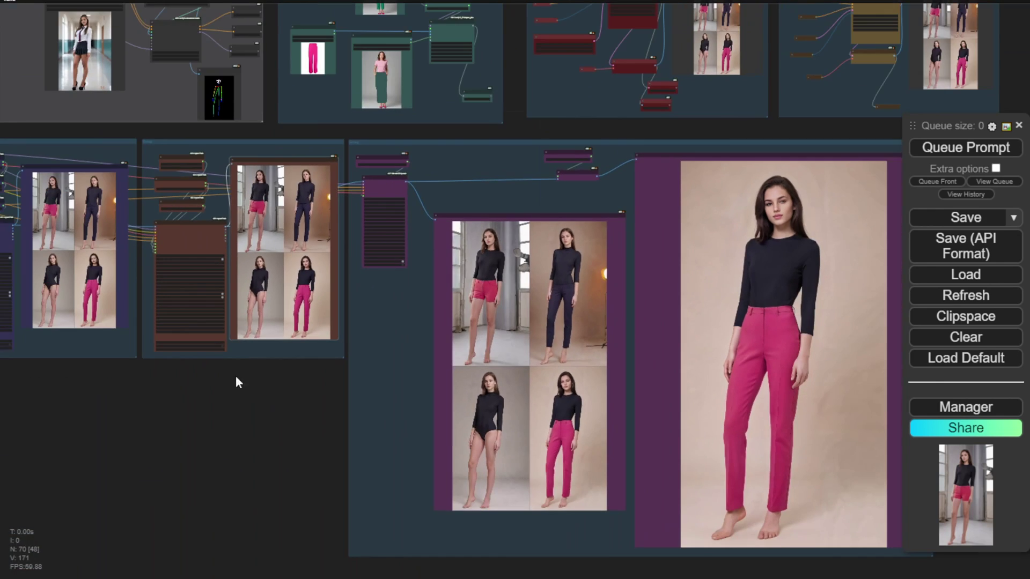
pyautogui.scroll(-2, 211, 474)
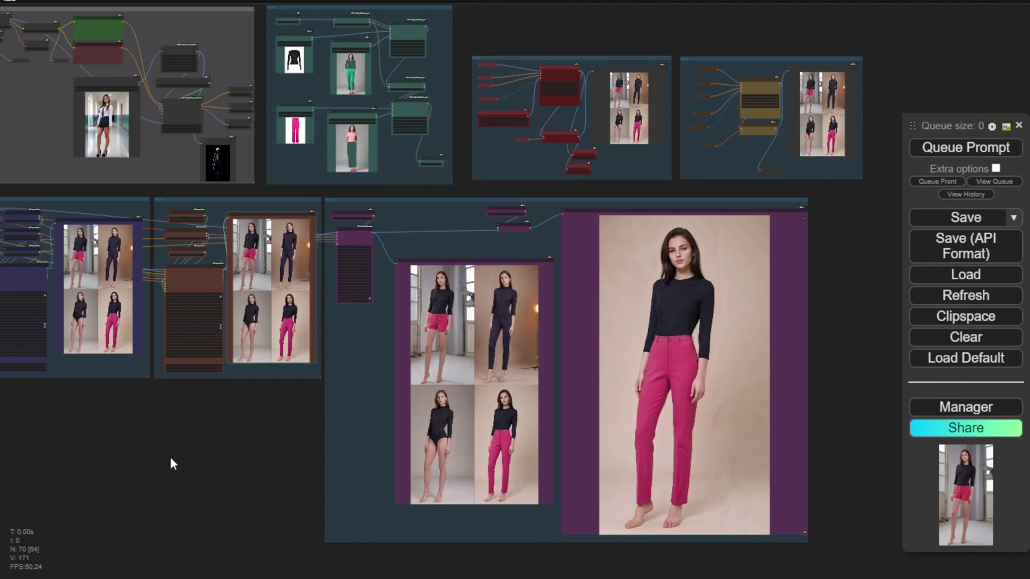
pyautogui.moveTo(204, 464); pyautogui.dragTo(241, 489)
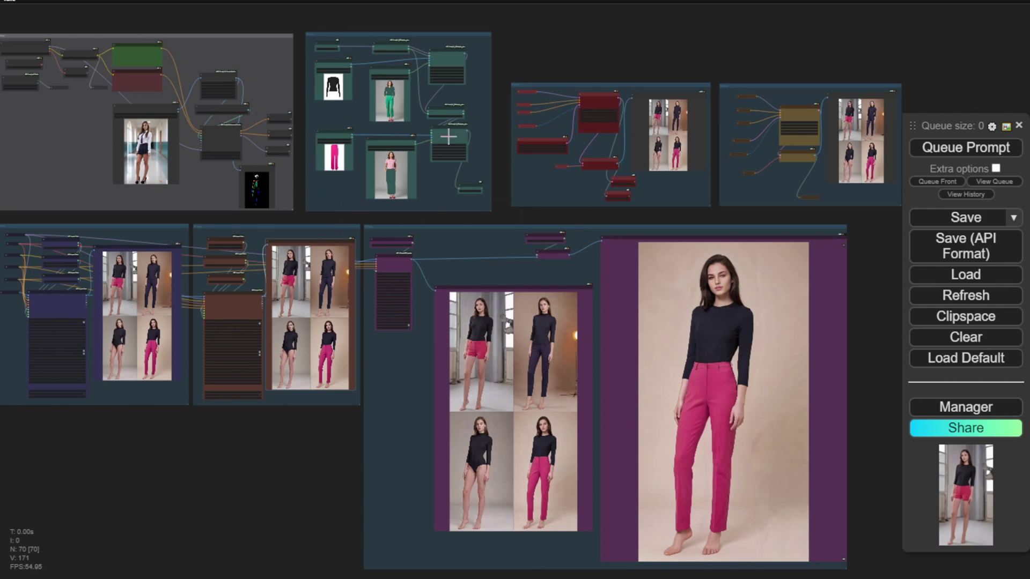
pyautogui.moveTo(540, 50); pyautogui.dragTo(565, 91)
pyautogui.scroll(6, 482, 172)
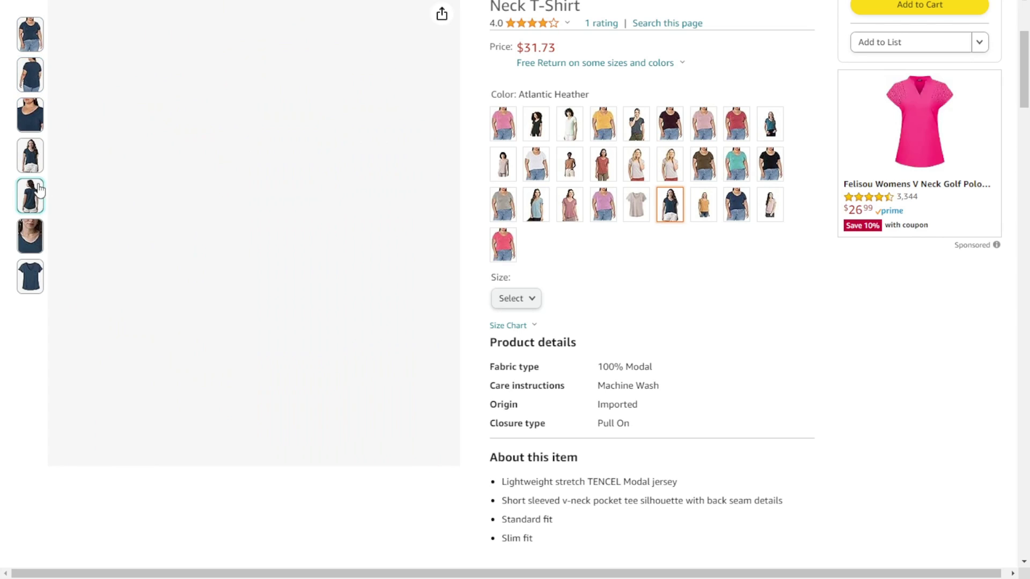
# Preview the Amazon T-shirt's full-body photo, then move to the OOTDiffusion model card.
pyautogui.moveTo(35, 168)
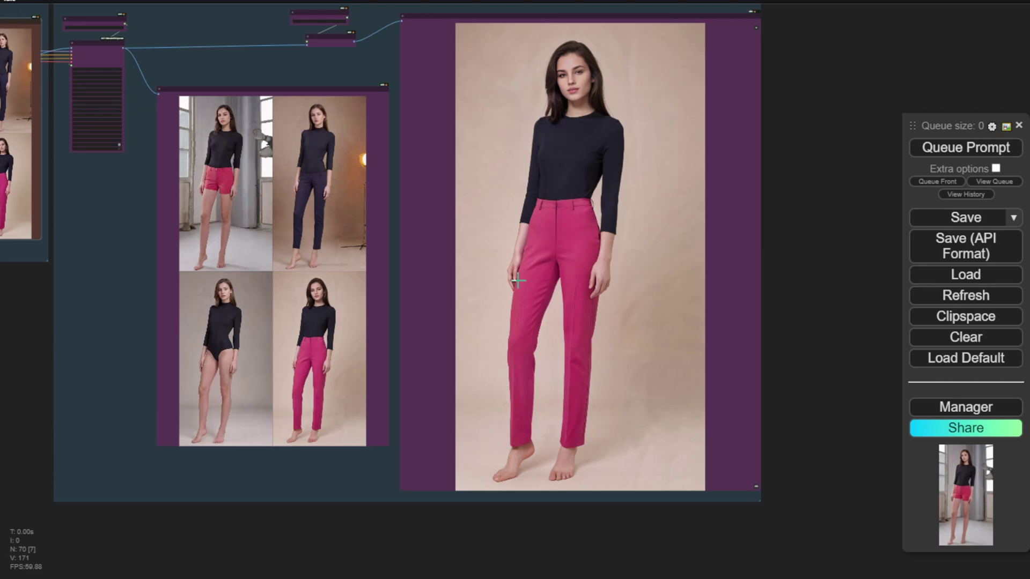
pyautogui.scroll(-8, 450, 435)
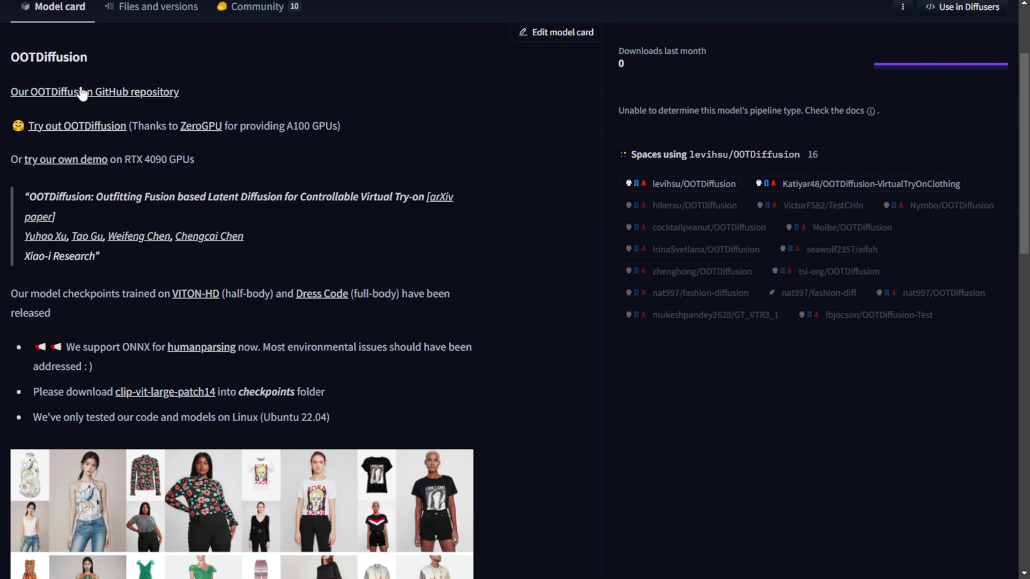
# Return to the ootdiffusion search results and scroll through them to the OOTDiffusion Demo Space.
pyautogui.scroll(3, 242, 91)
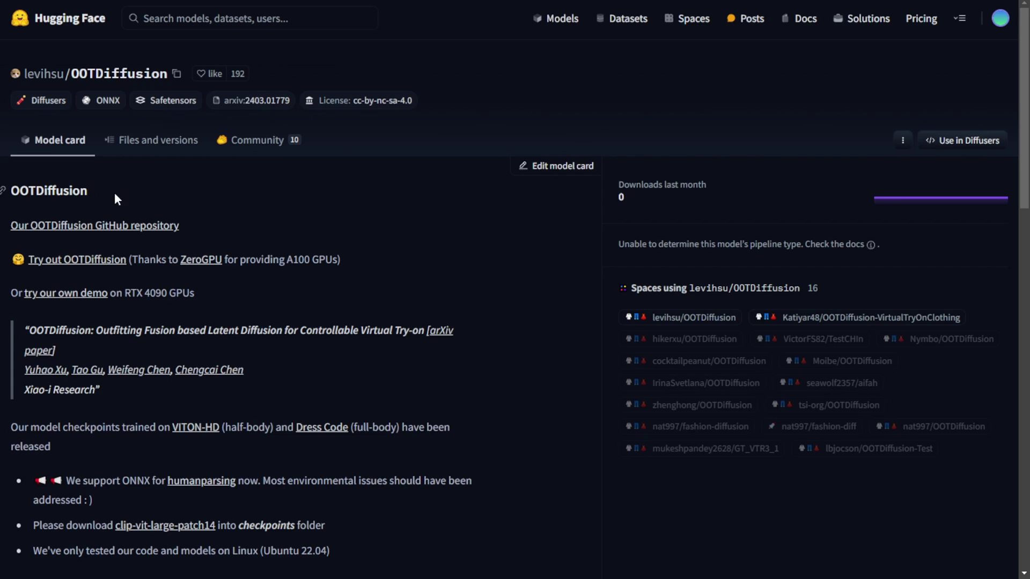
pyautogui.hotkey('alt', 'Left')
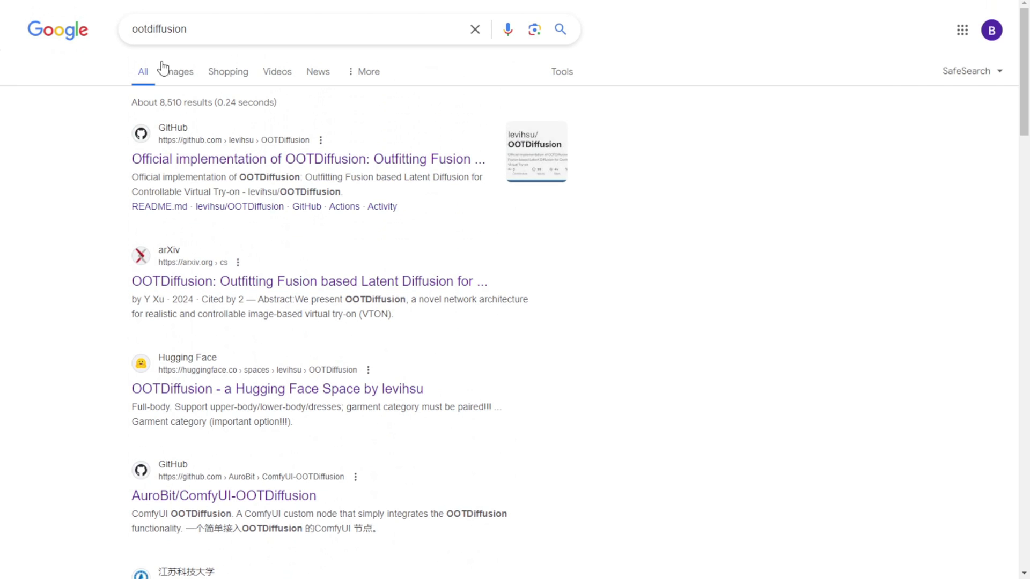
pyautogui.scroll(-3, 295, 375)
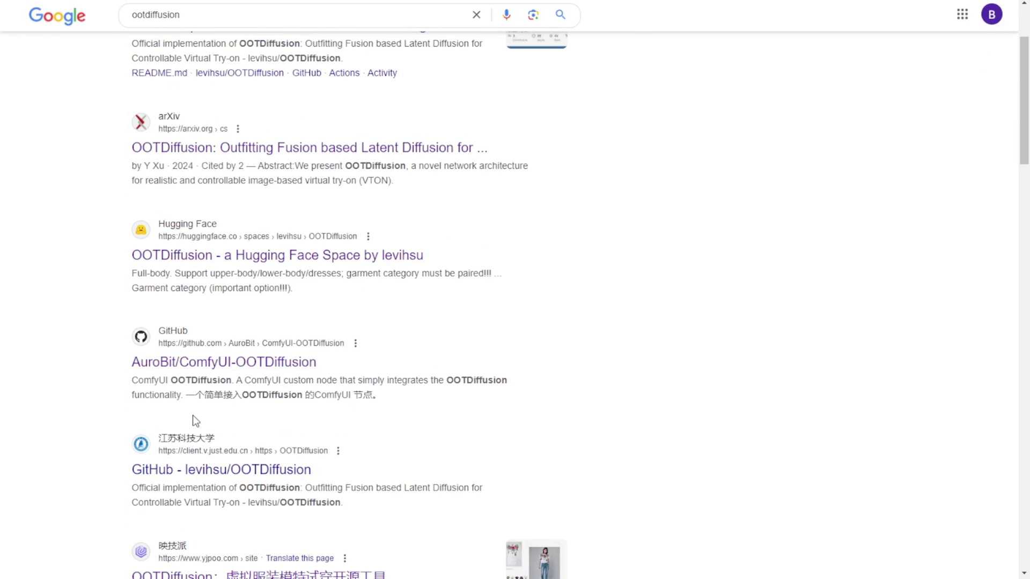
pyautogui.scroll(-3, 202, 429)
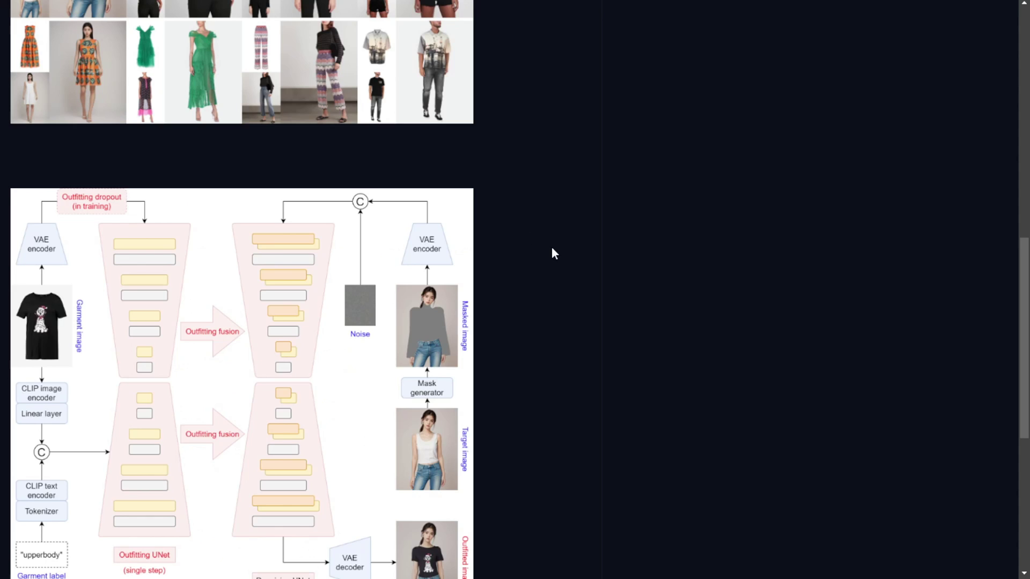
pyautogui.scroll(4, 553, 253)
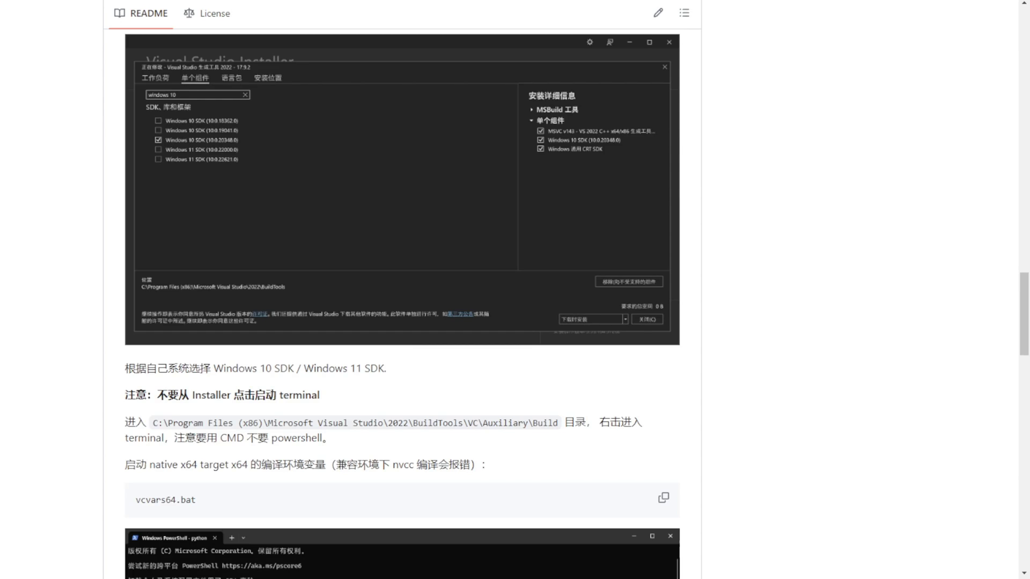
# Read through the README's Visual Studio and SDK build notes, then jump back to the top.
pyautogui.scroll(20, 709, 260)
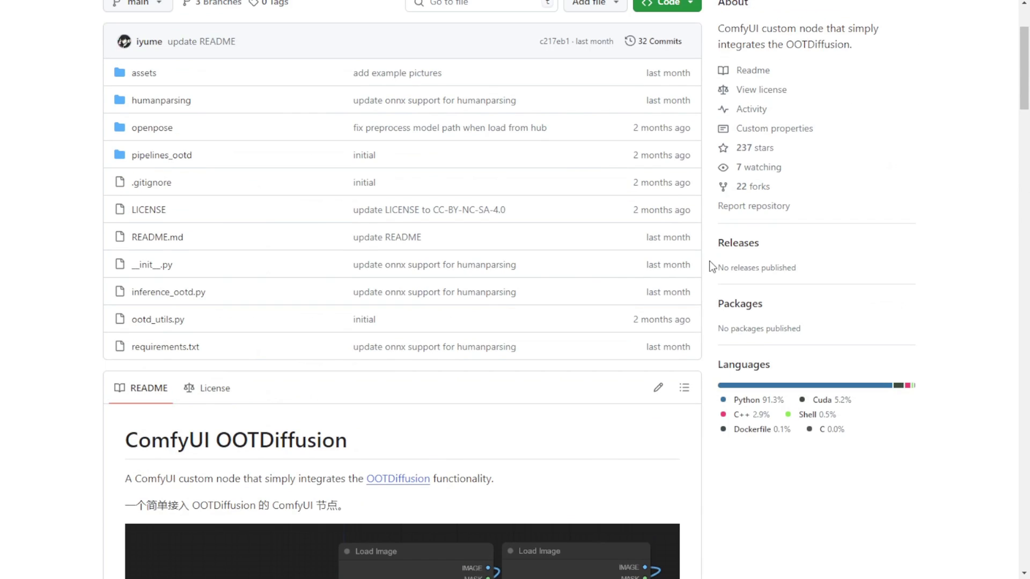
pyautogui.scroll(3, 494, 385)
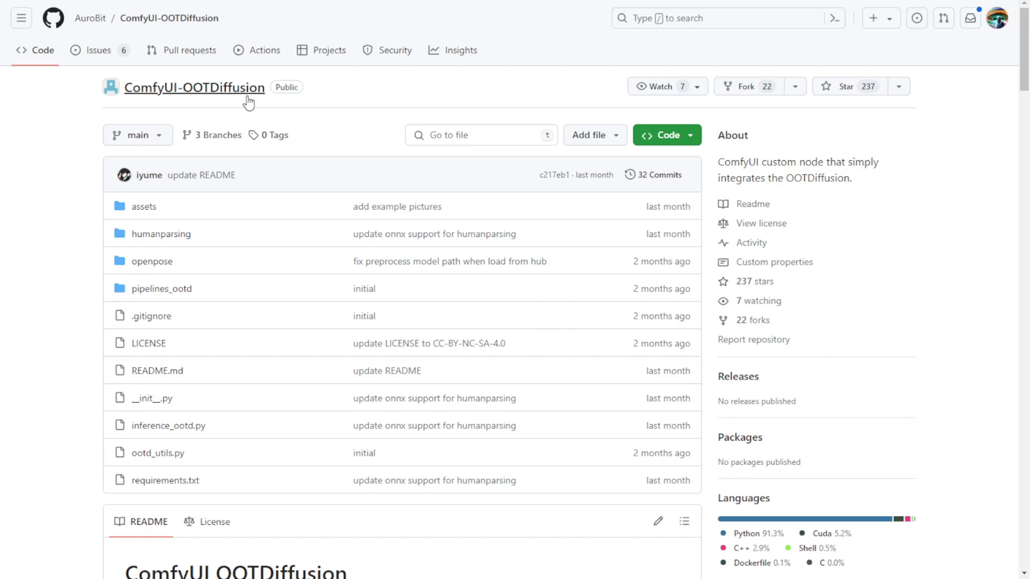
pyautogui.scroll(-12, 273, 95)
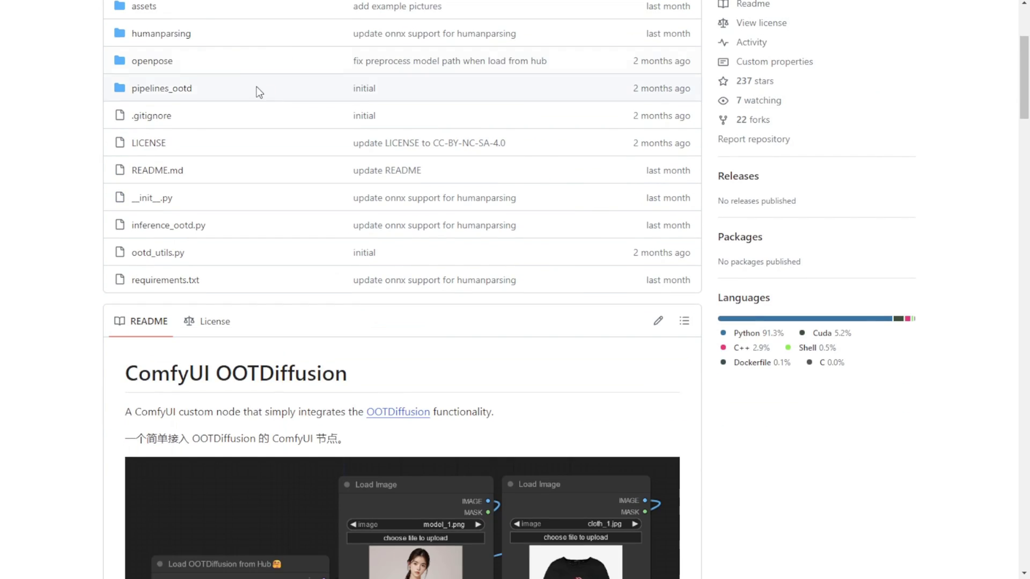
pyautogui.scroll(-2, 366, 295)
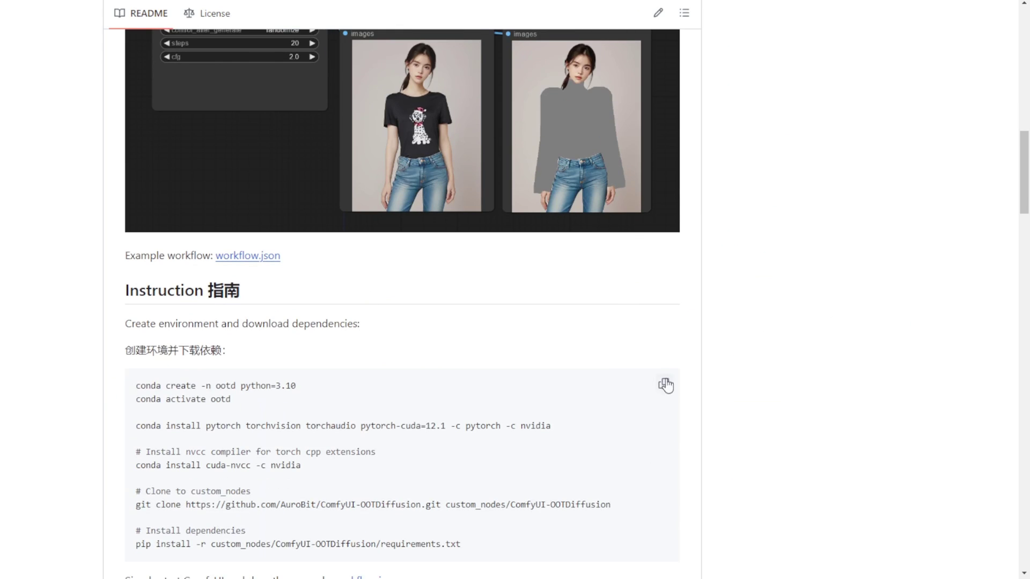
pyautogui.scroll(-3, 667, 380)
pyautogui.scroll(-5, 749, 363)
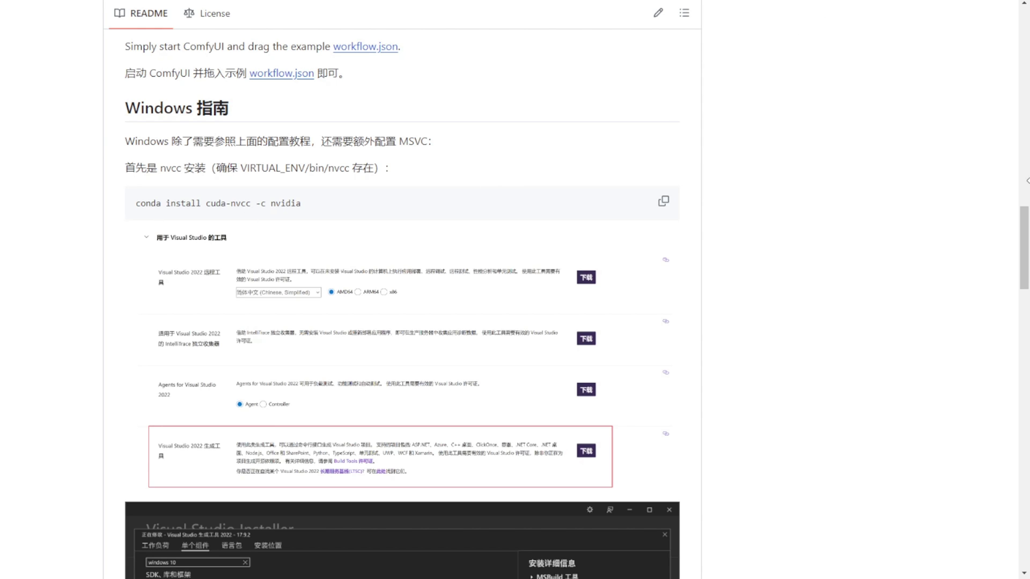
pyautogui.scroll(-3, 555, 290)
pyautogui.scroll(-3, 721, 306)
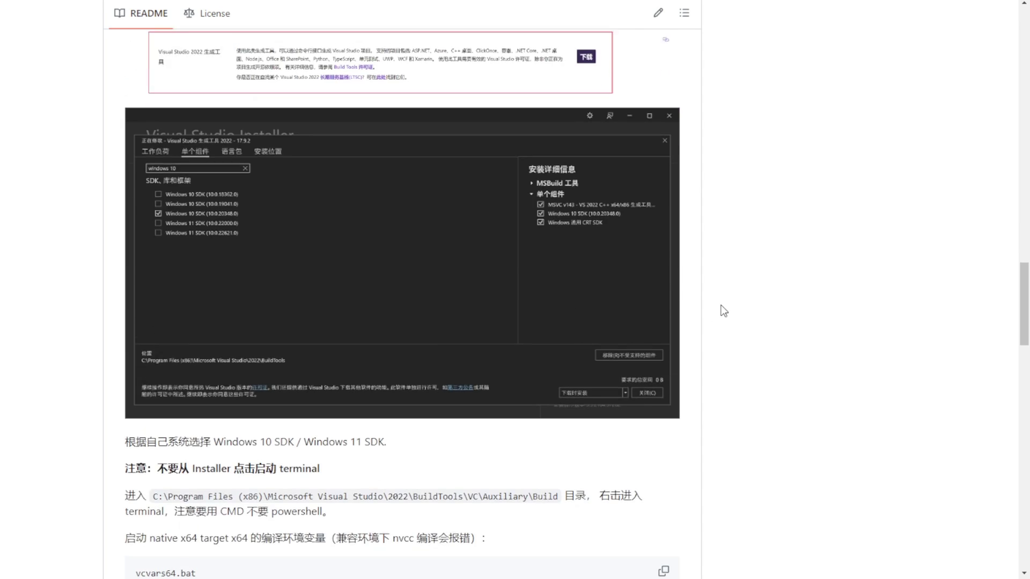
pyautogui.scroll(-3, 722, 306)
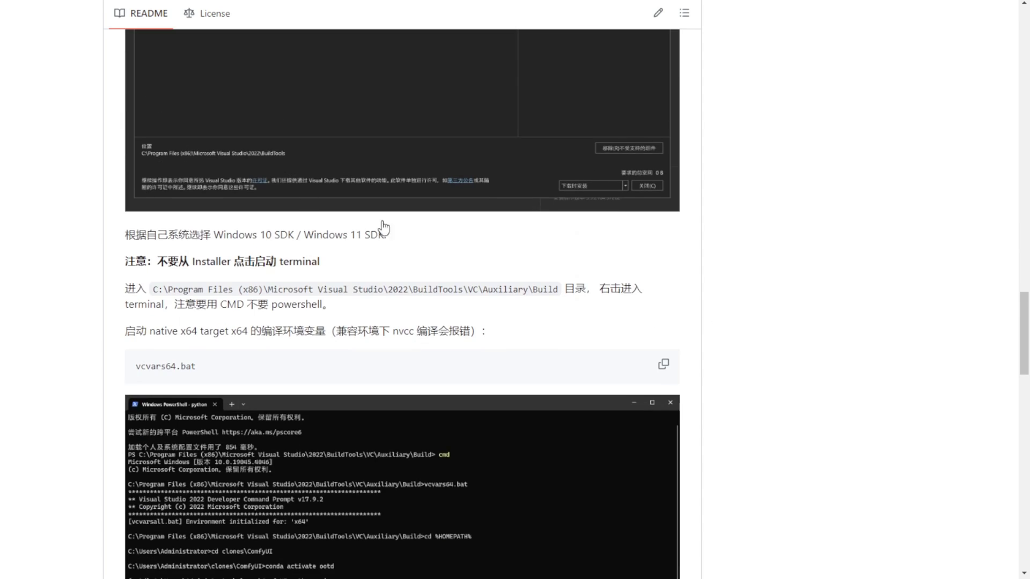
pyautogui.press('Home')
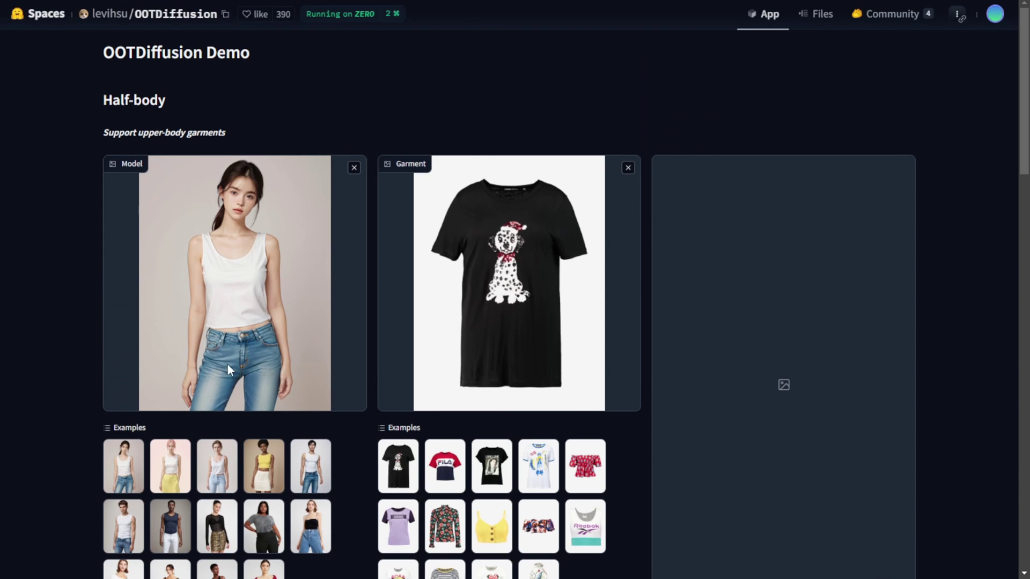
# Generate a try-on of the yellow button crop top on the black-top, wide-jeans model example.
pyautogui.scroll(-3, 420, 274)
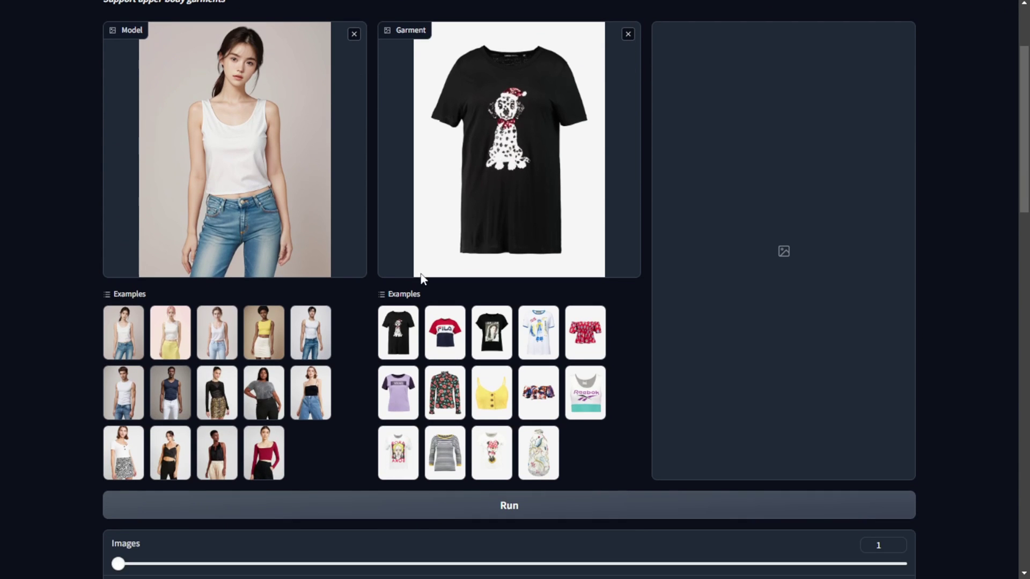
pyautogui.click(321, 410)
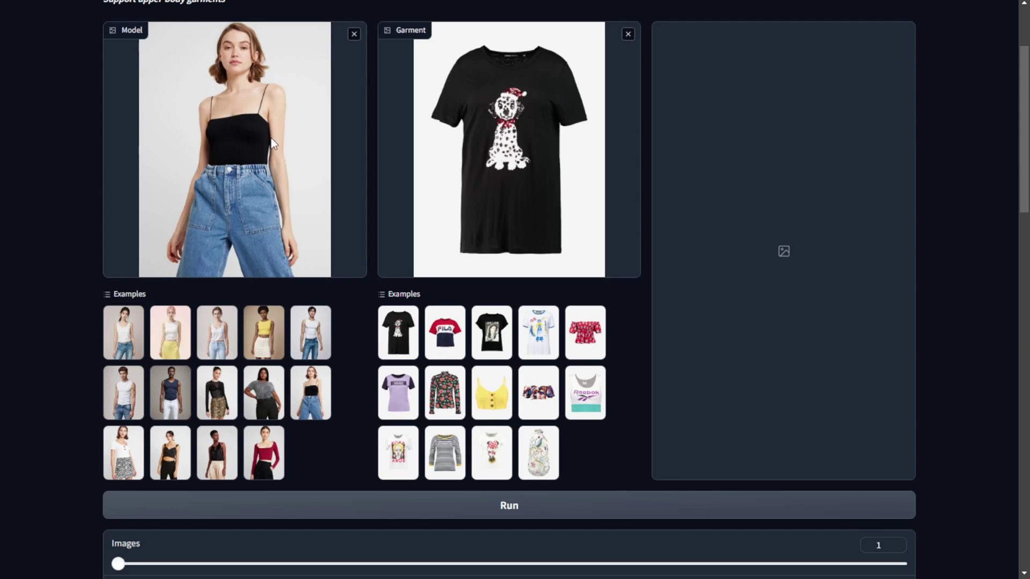
pyautogui.click(486, 401)
pyautogui.scroll(3, 457, 308)
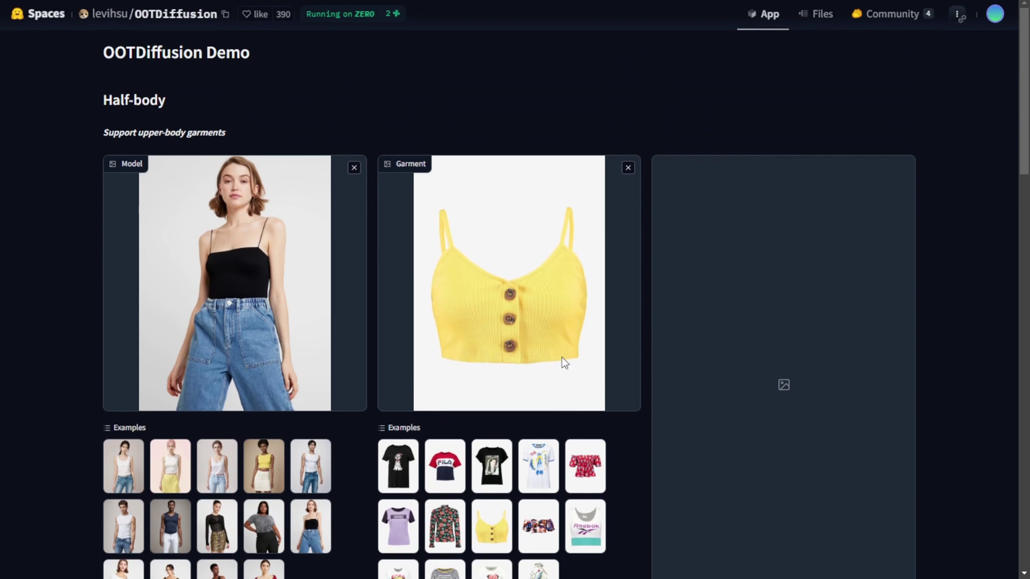
pyautogui.scroll(-4, 749, 468)
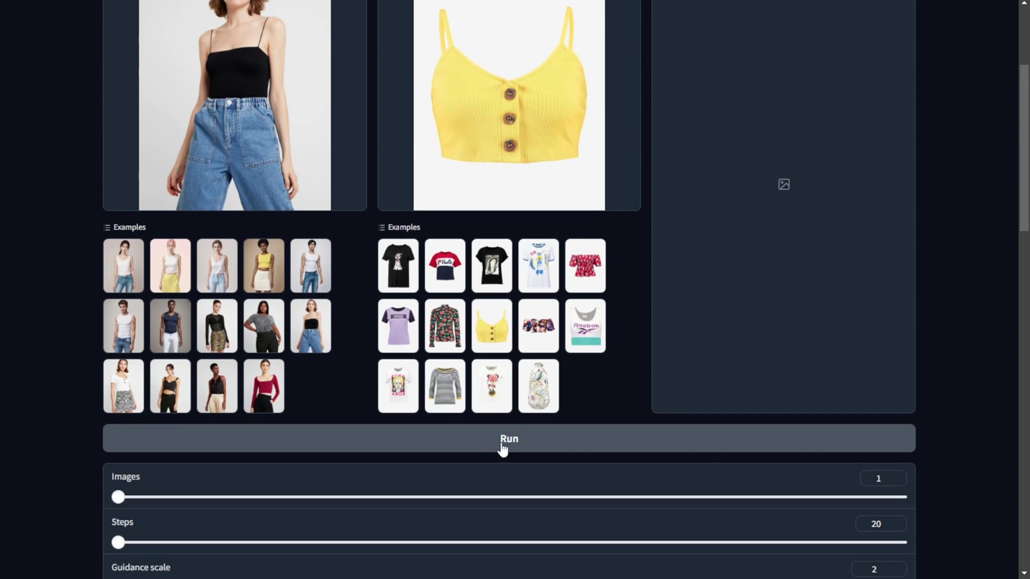
pyautogui.click(519, 442)
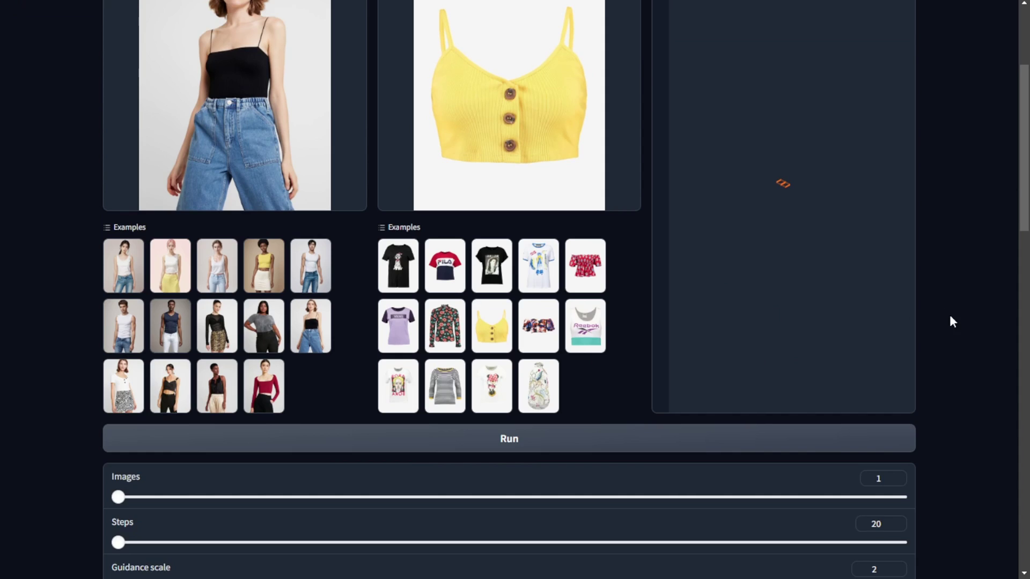
pyautogui.scroll(2, 952, 321)
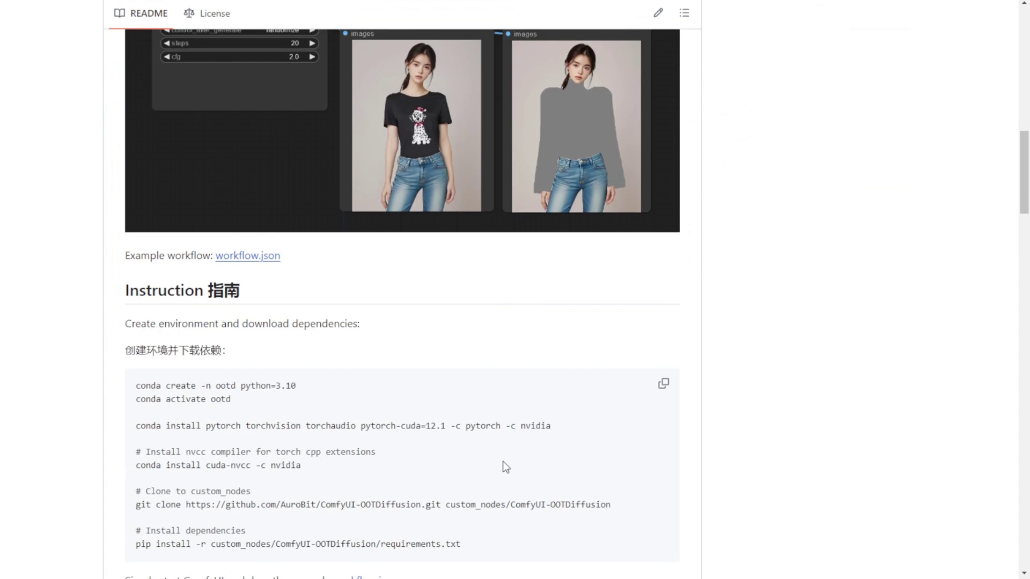
pyautogui.scroll(-3, 502, 456)
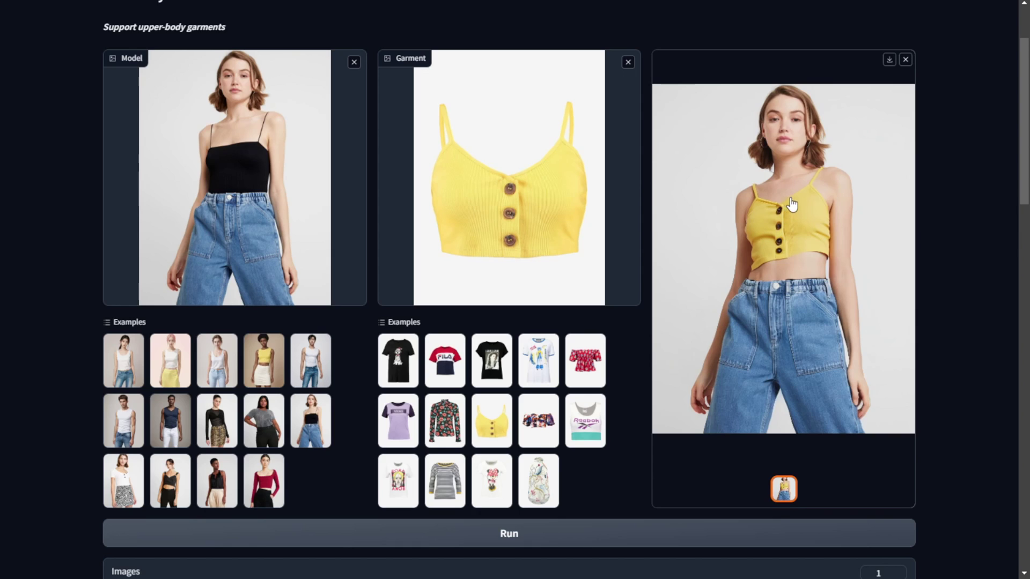
pyautogui.scroll(2, 778, 239)
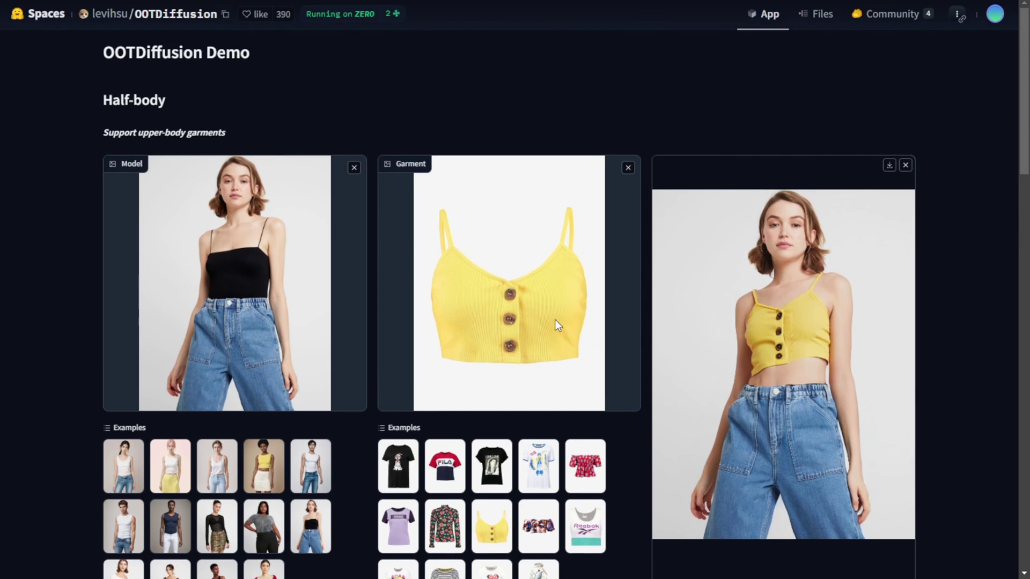
pyautogui.scroll(-3, 482, 317)
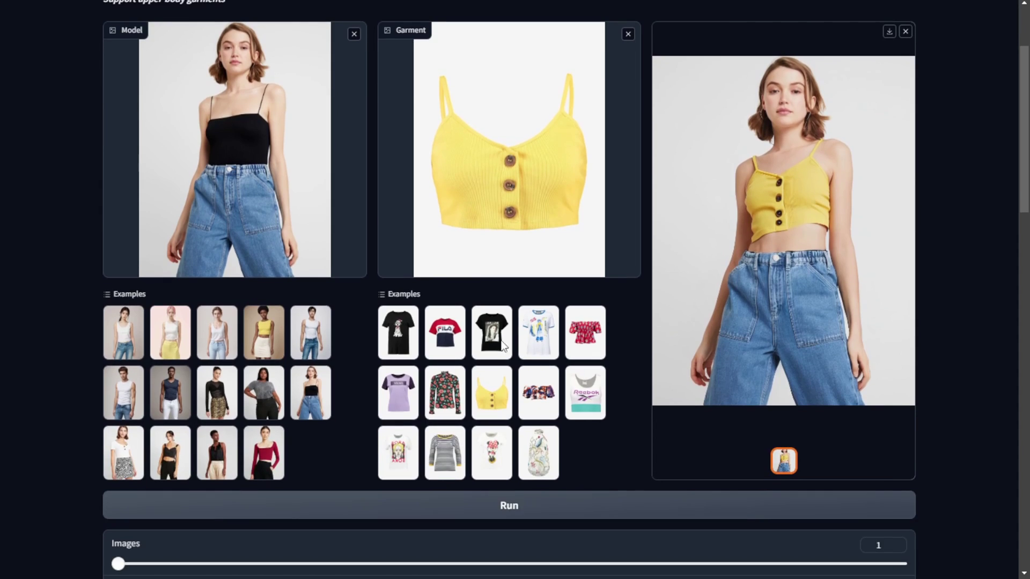
pyautogui.scroll(3, 92, 214)
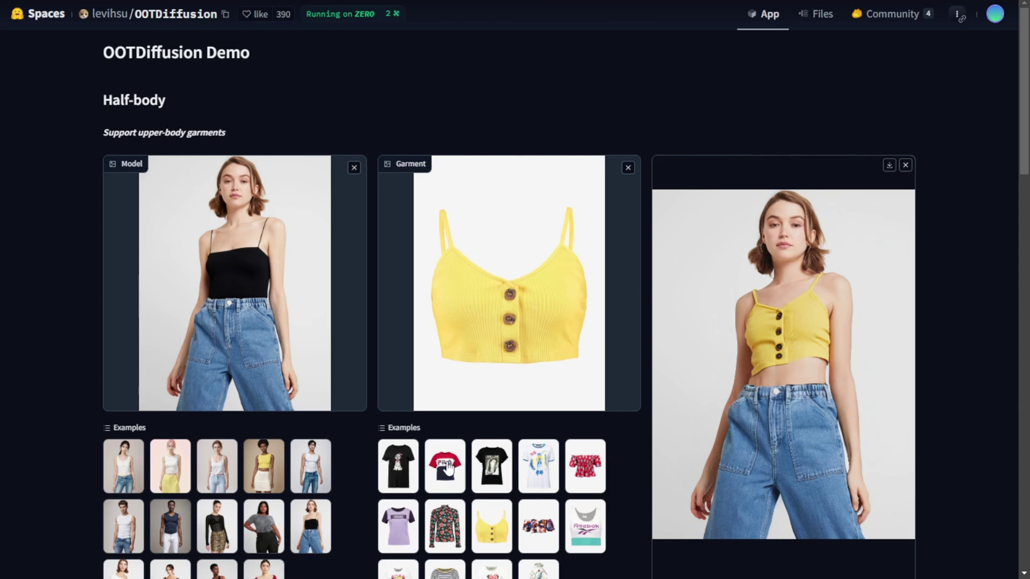
# Run a try-on pairing the red long-sleeve model example with the FILA T-shirt garment.
pyautogui.scroll(-3, 368, 460)
pyautogui.click(264, 457)
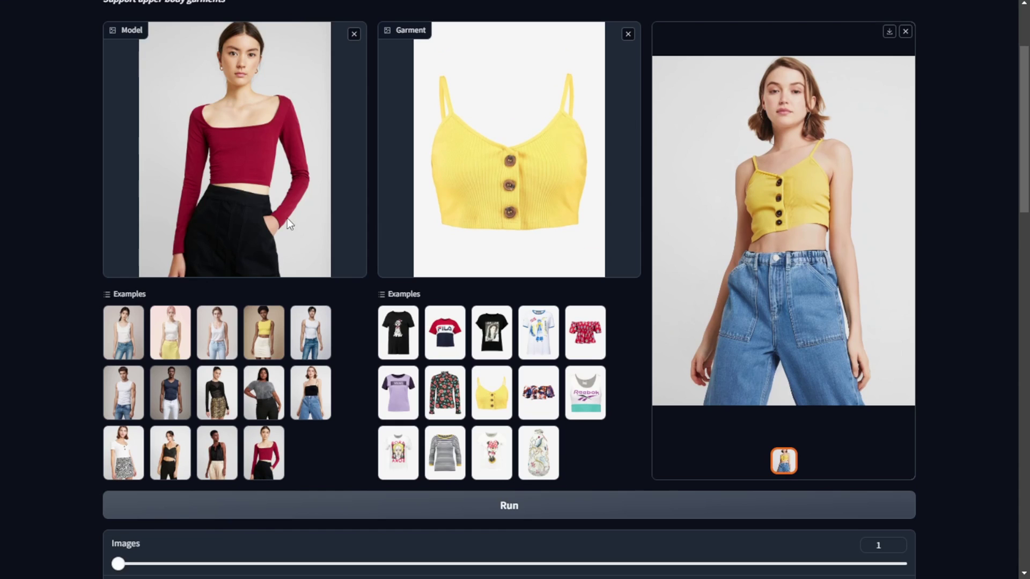
pyautogui.click(447, 334)
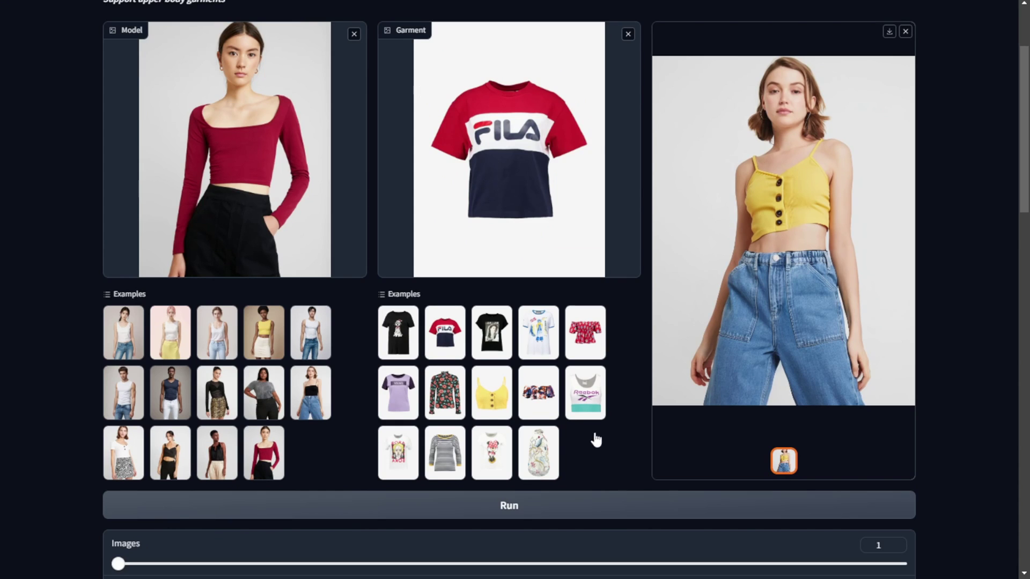
pyautogui.click(593, 510)
pyautogui.scroll(3, 332, 259)
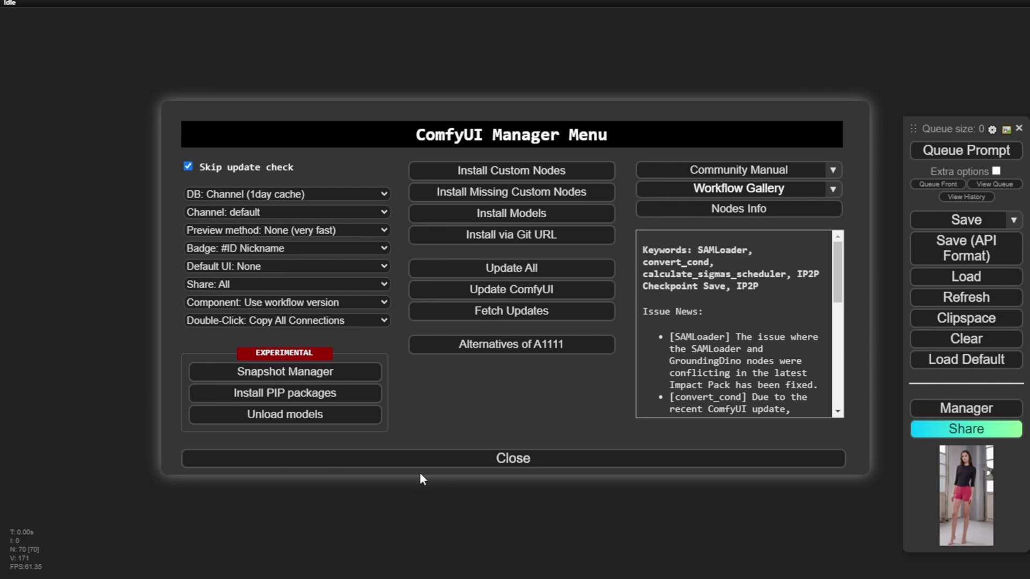
# Close the ComfyUI Manager Menu and zoom in on the upscaled black-top, pink-pants output, then back out.
pyautogui.click(453, 463)
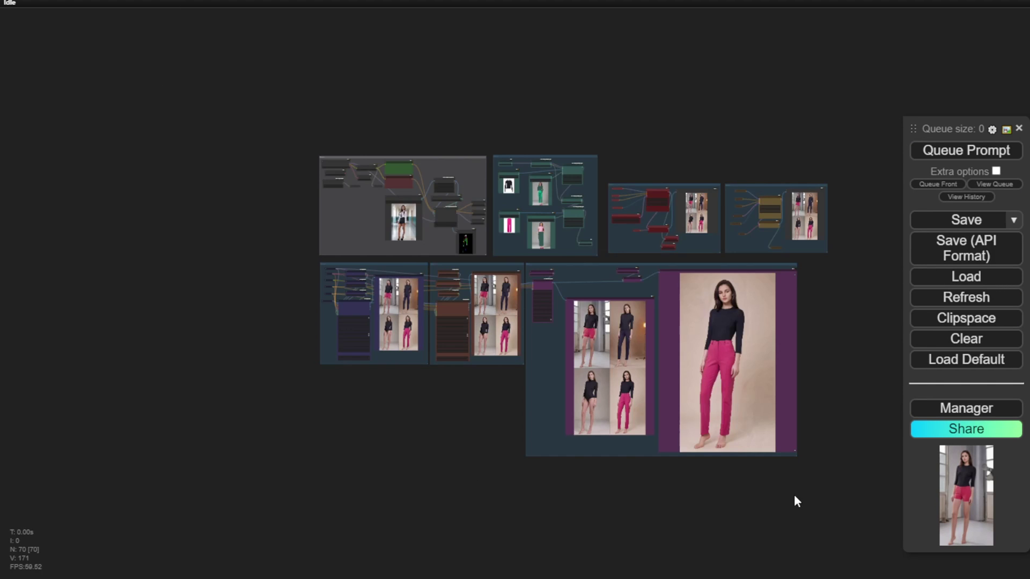
pyautogui.scroll(5, 794, 495)
pyautogui.scroll(3, 437, 445)
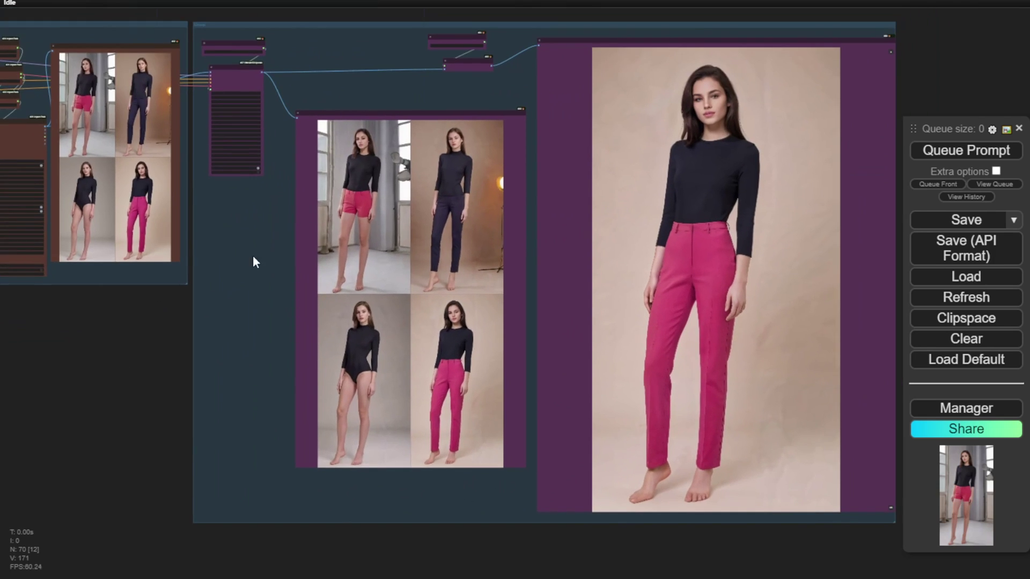
pyautogui.scroll(5, 646, 235)
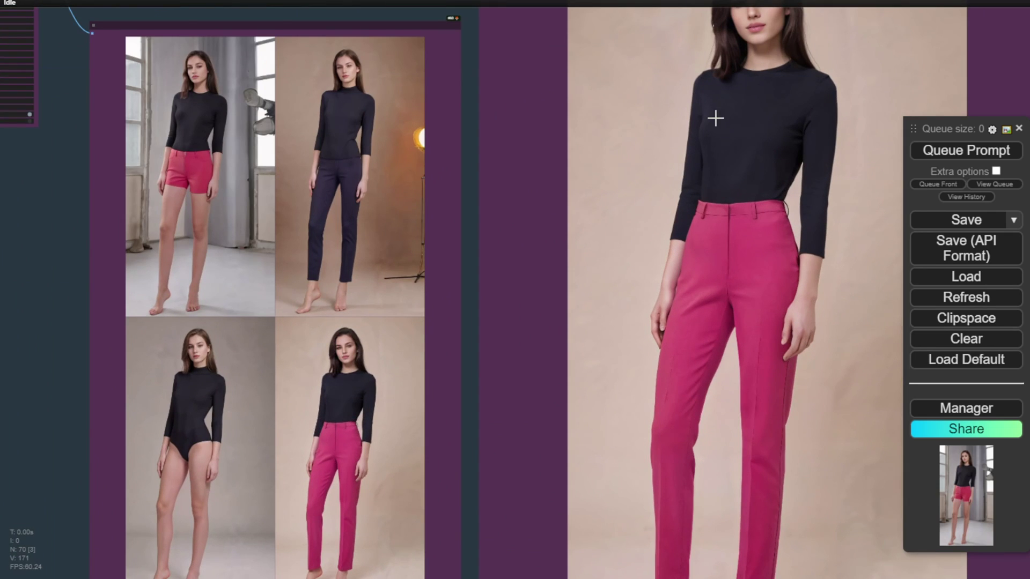
pyautogui.scroll(-3, 632, 278)
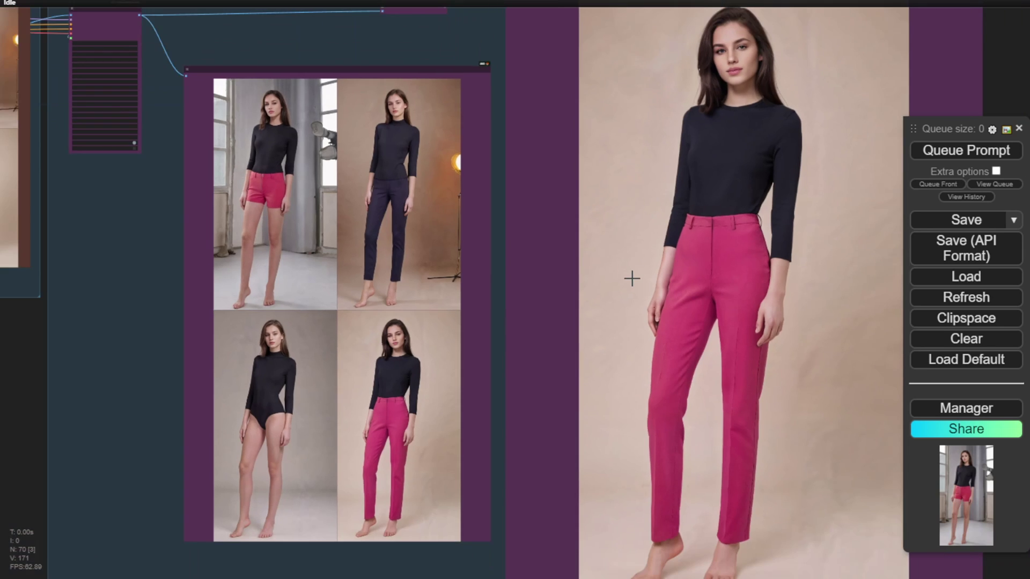
pyautogui.scroll(-2, 580, 269)
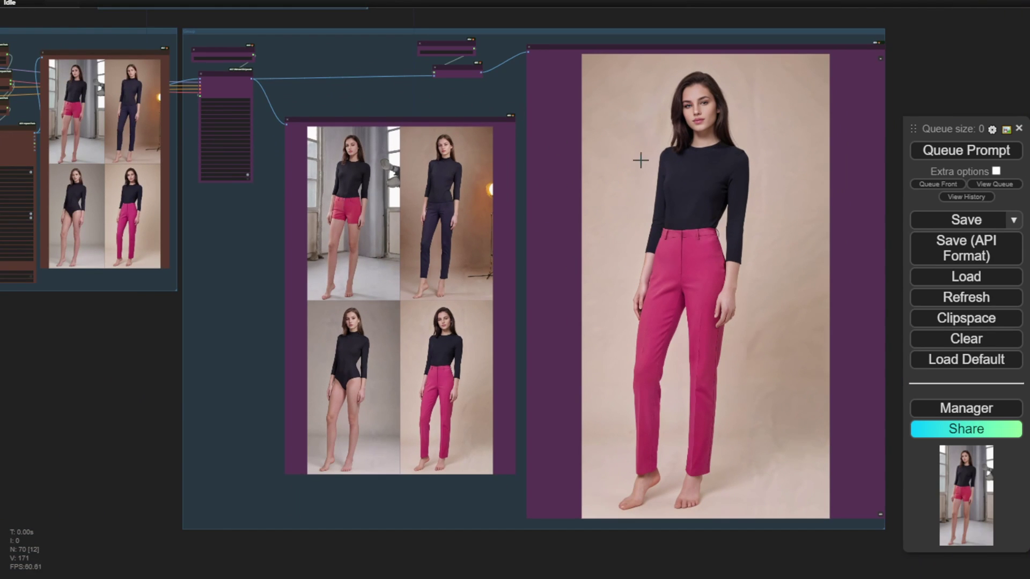
# Run a Reebok crop top try-on, then pan the ComfyUI canvas to show the whole workflow.
pyautogui.scroll(-3, 691, 156)
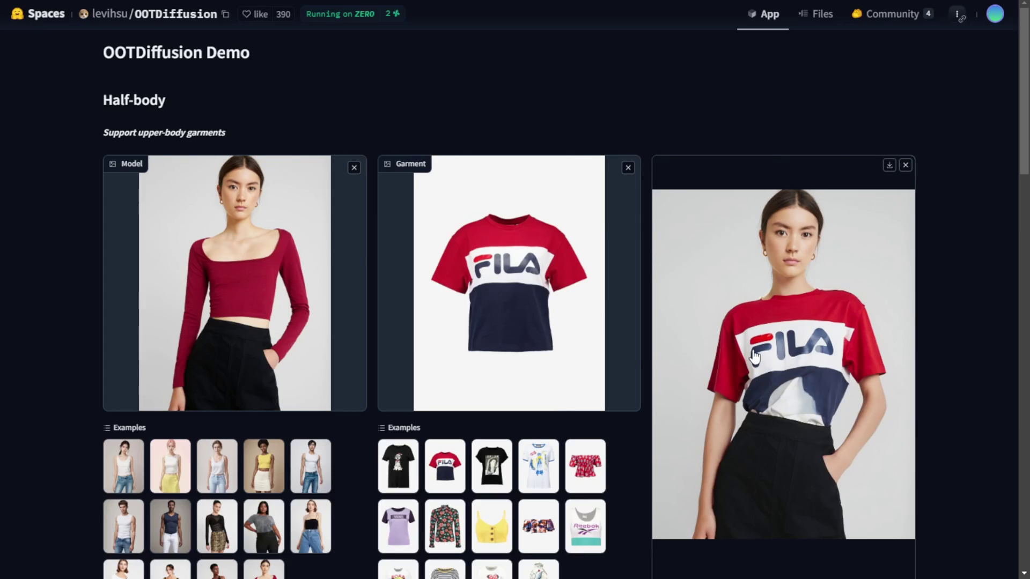
pyautogui.scroll(-3, 804, 236)
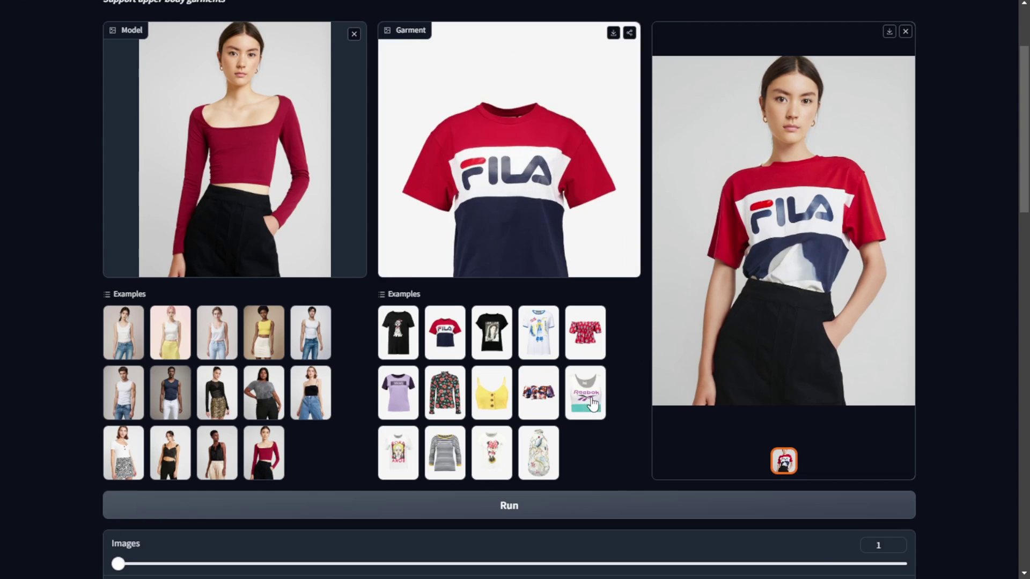
pyautogui.click(608, 386)
pyautogui.click(494, 513)
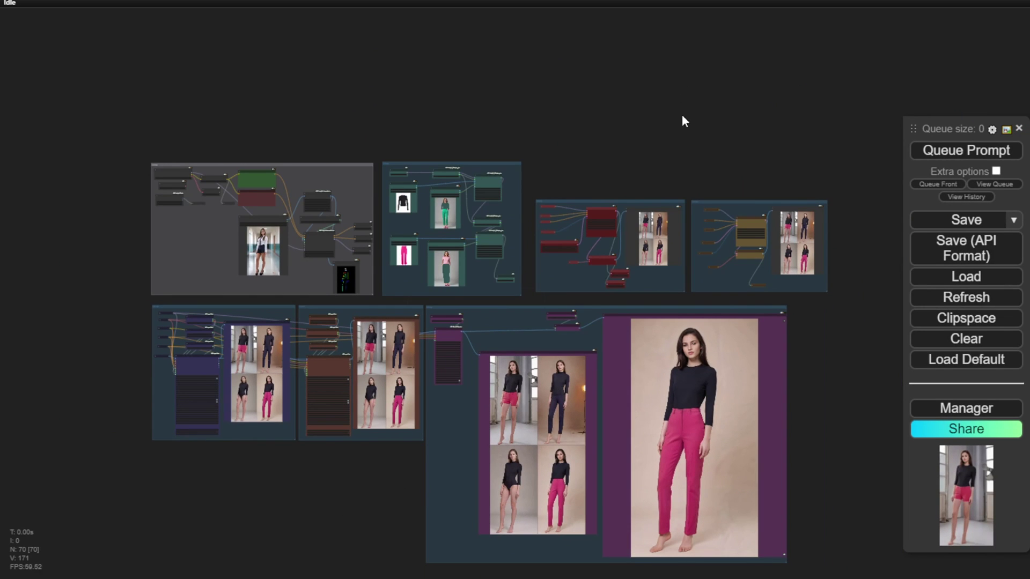
pyautogui.moveTo(687, 177); pyautogui.dragTo(625, 18)
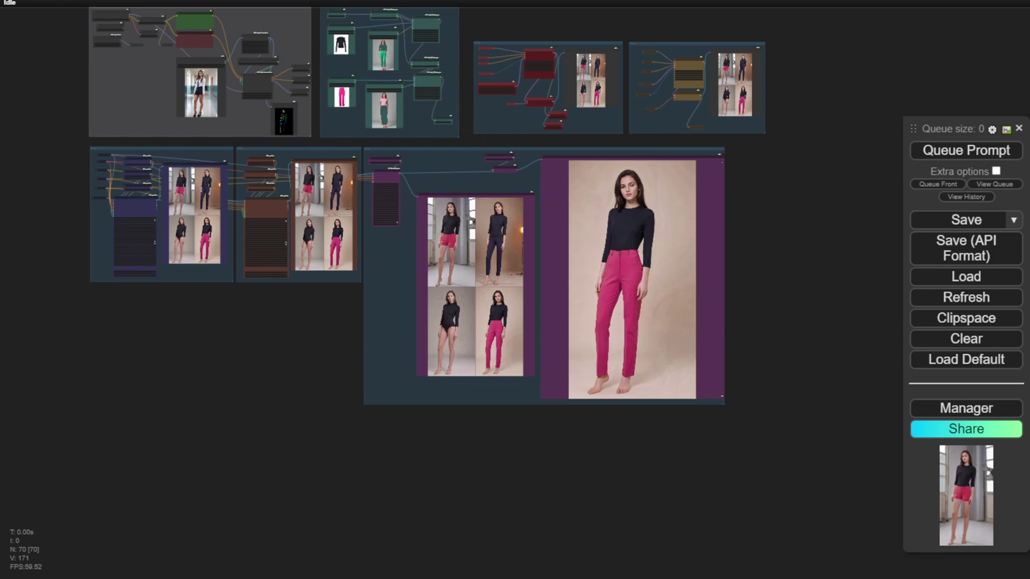